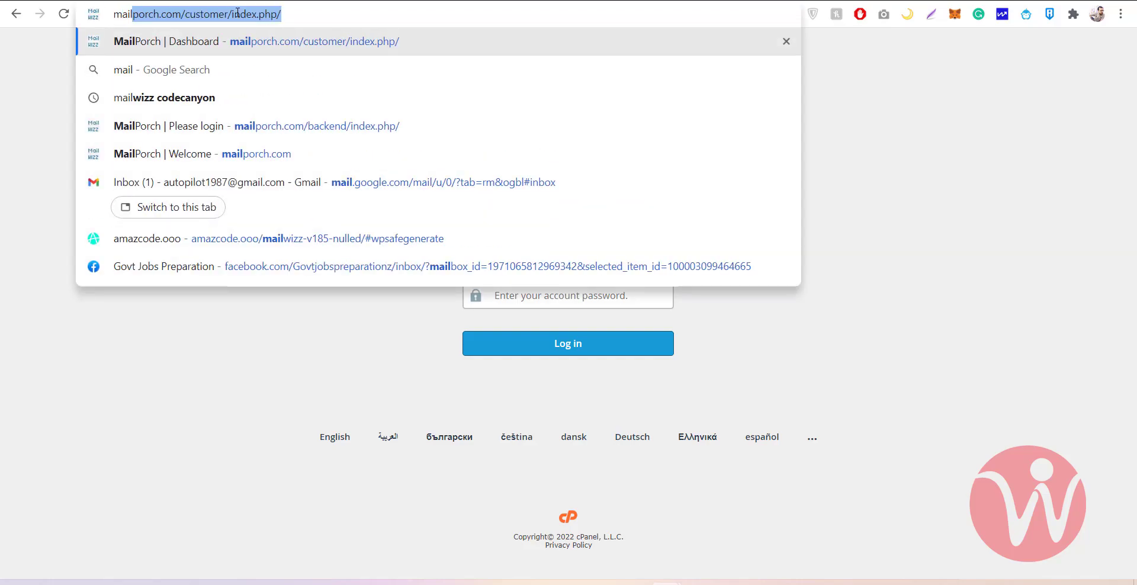
Enter mailszone.com/cpanel in Chrome's address bar to load the cPanel login page
type("szone.com")
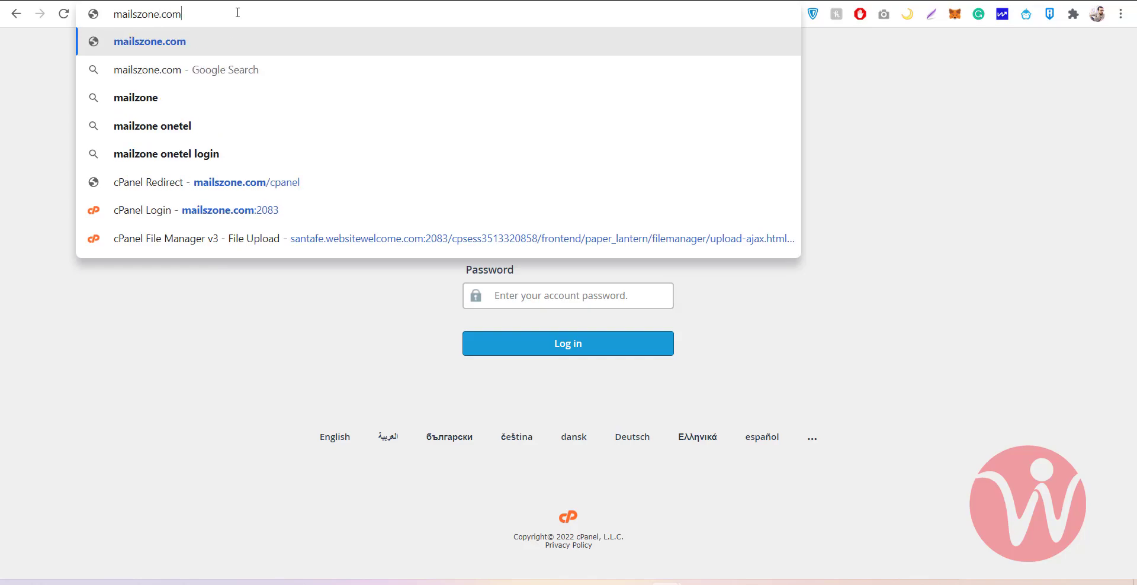
type("/cpanel")
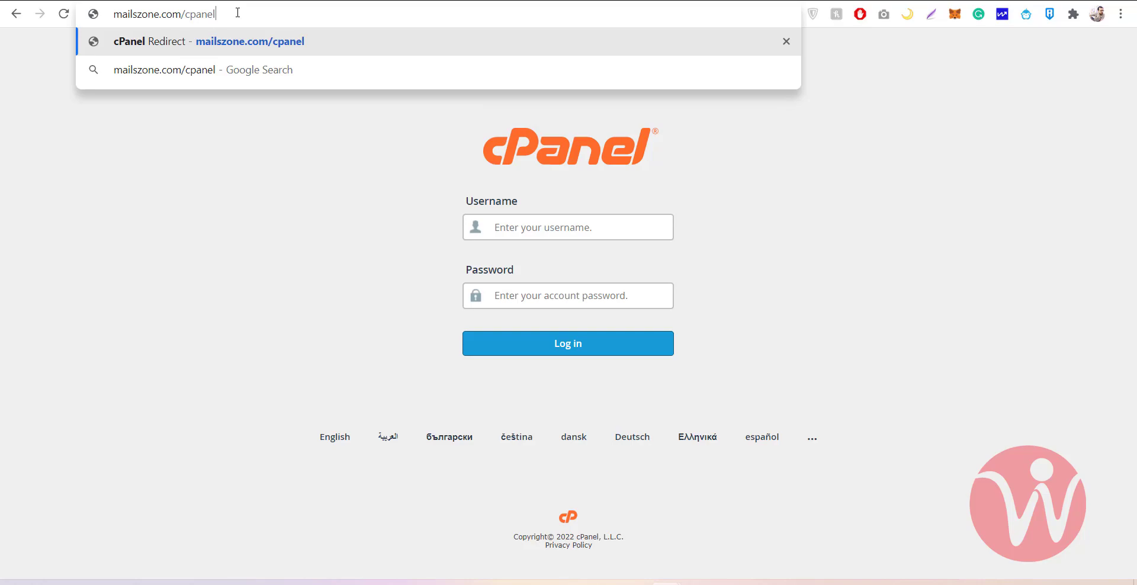
key("Return")
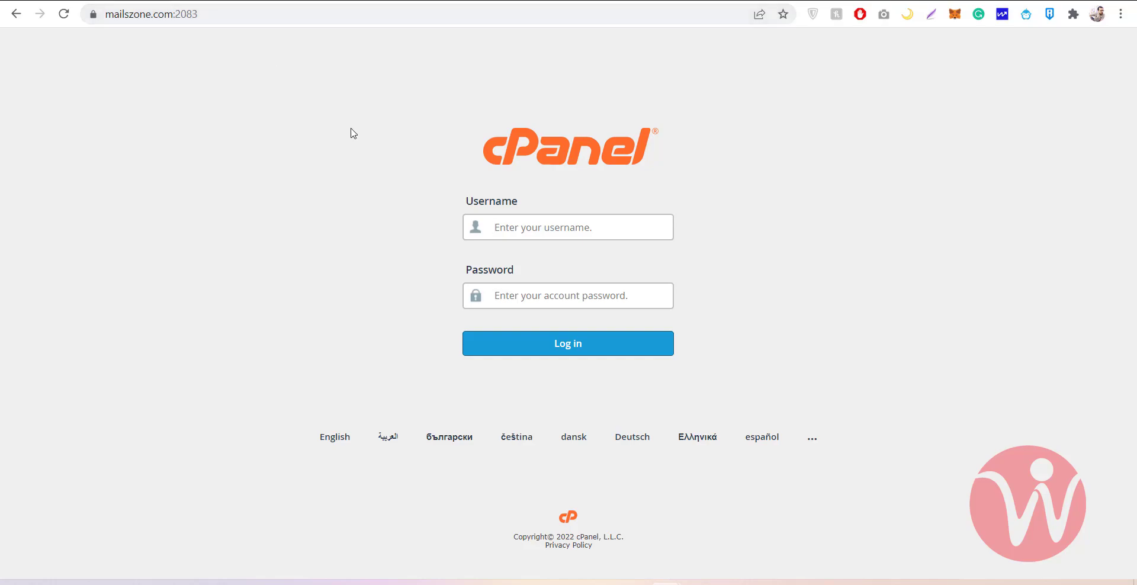
Fill in the account username and password on the cPanel login form
left_click(542, 237)
type("ma")
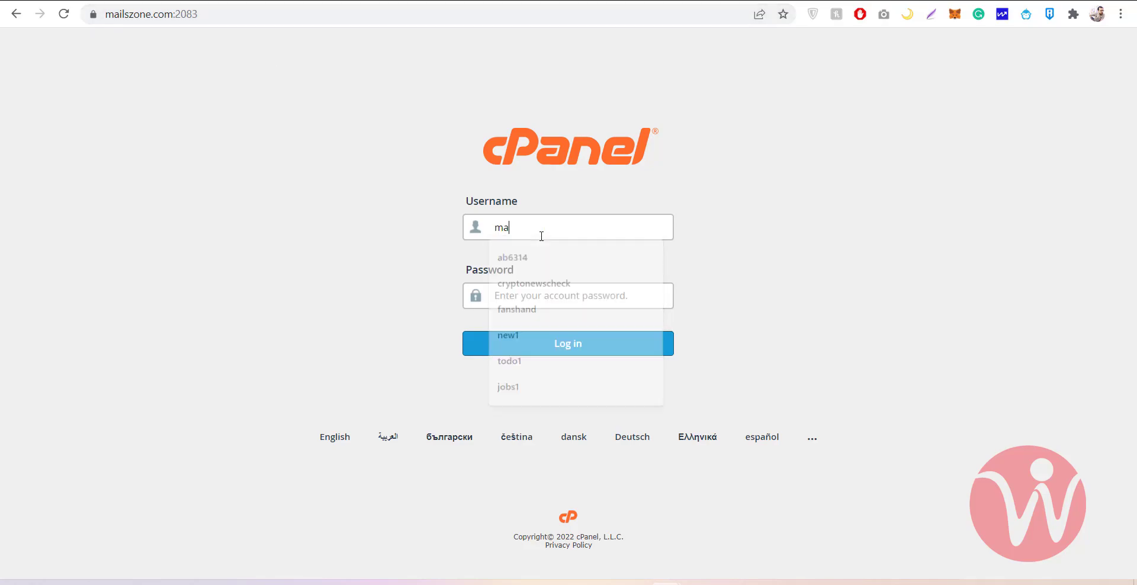
type("ilszone")
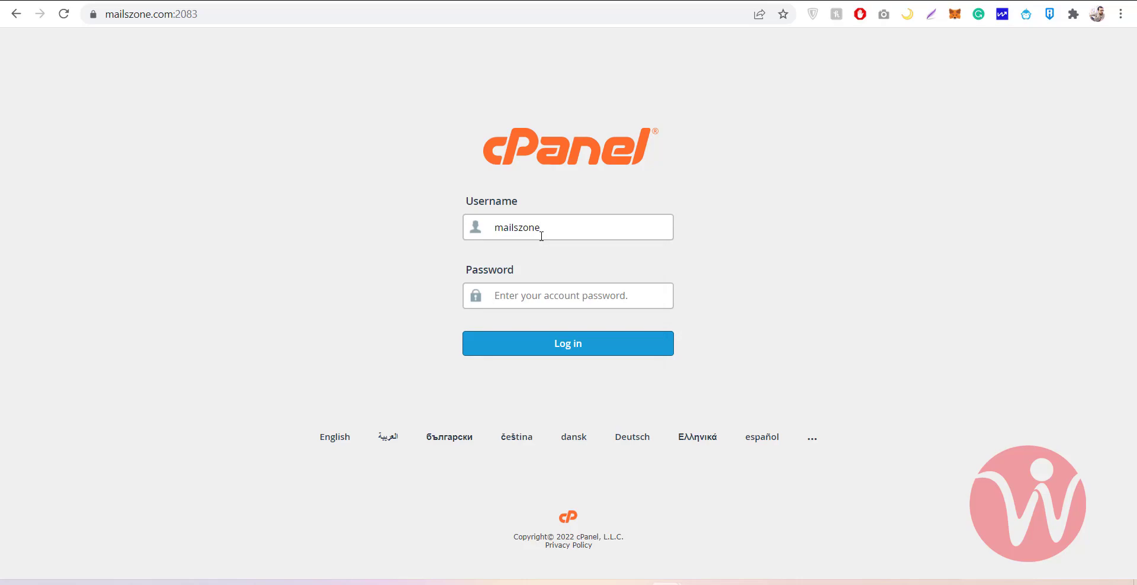
key("Tab")
type("•••••")
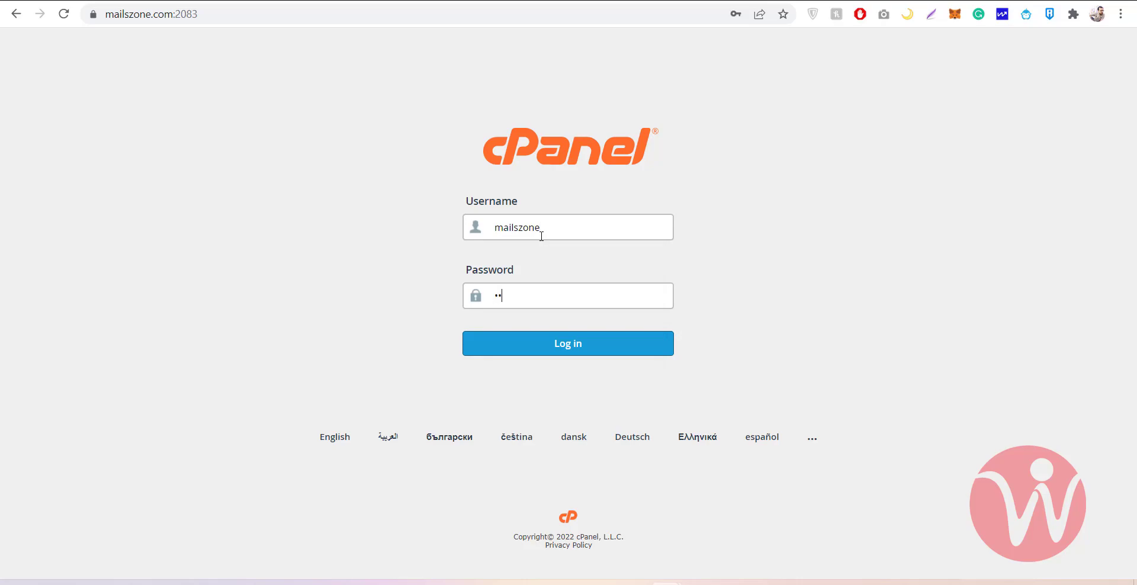
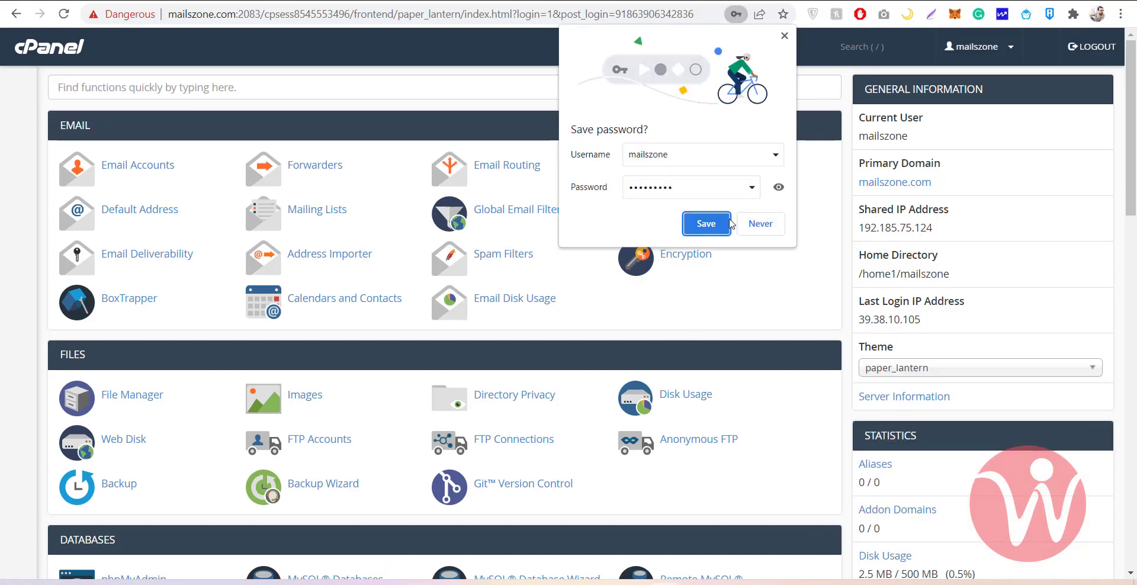
Save the cPanel login password in Chrome's 'Save password?' prompt
left_click(706, 223)
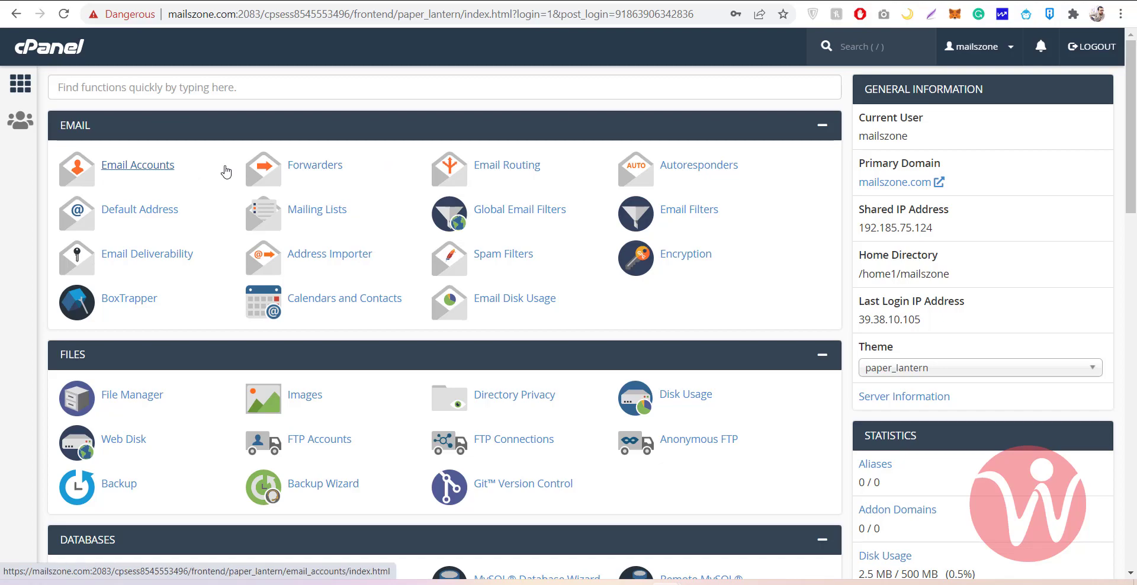
left_click(140, 171)
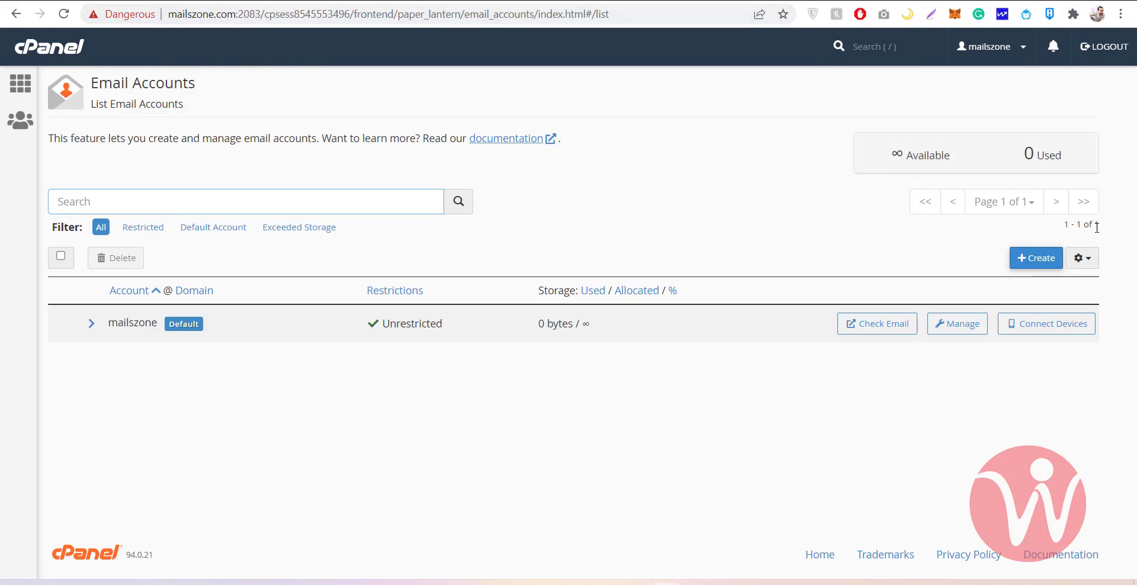
left_click(1036, 258)
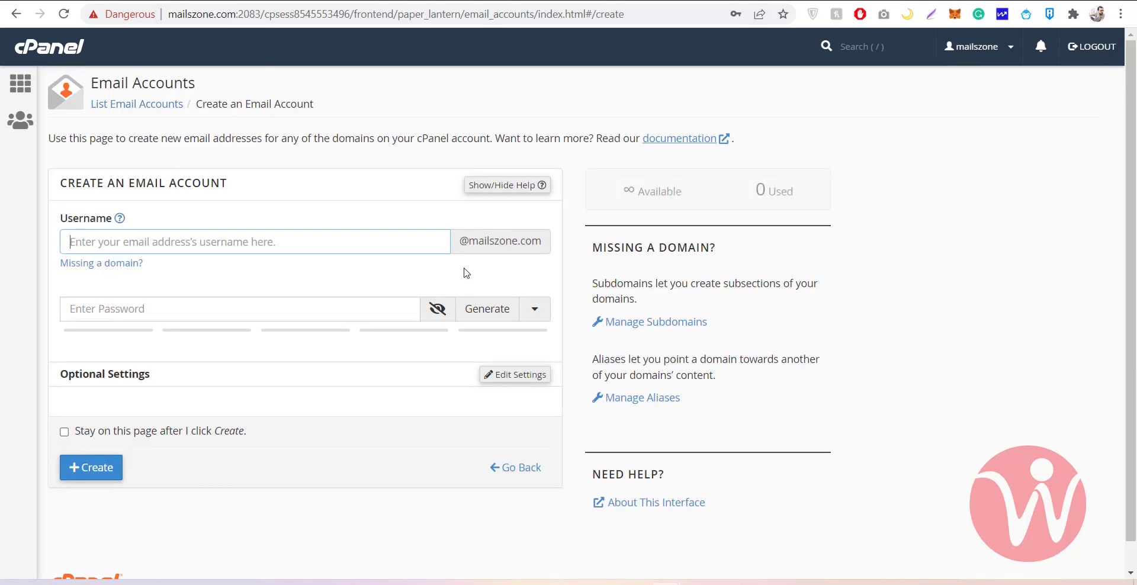
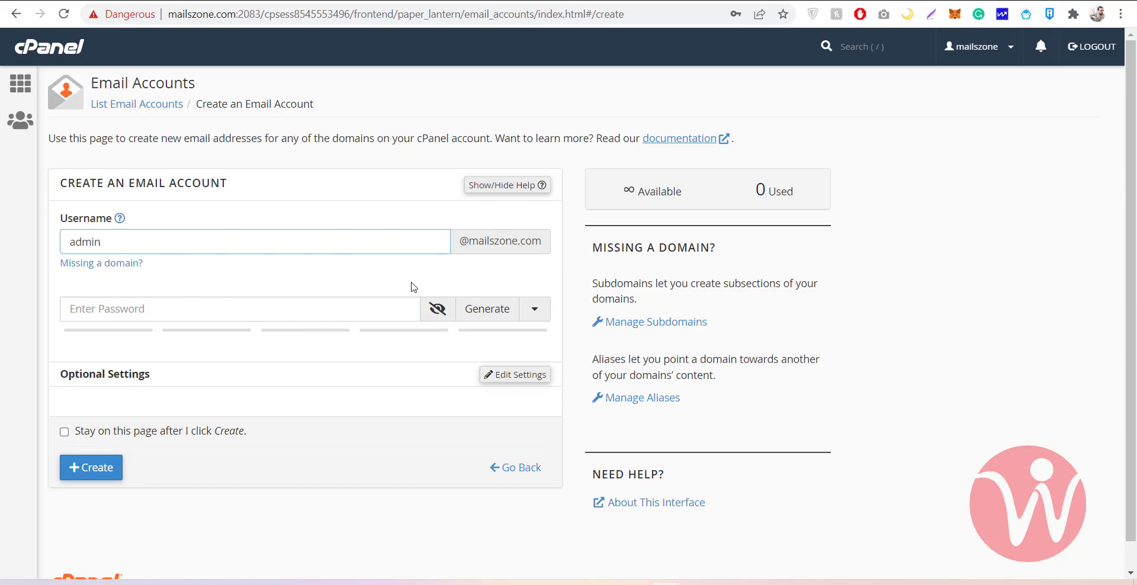
left_click(195, 311)
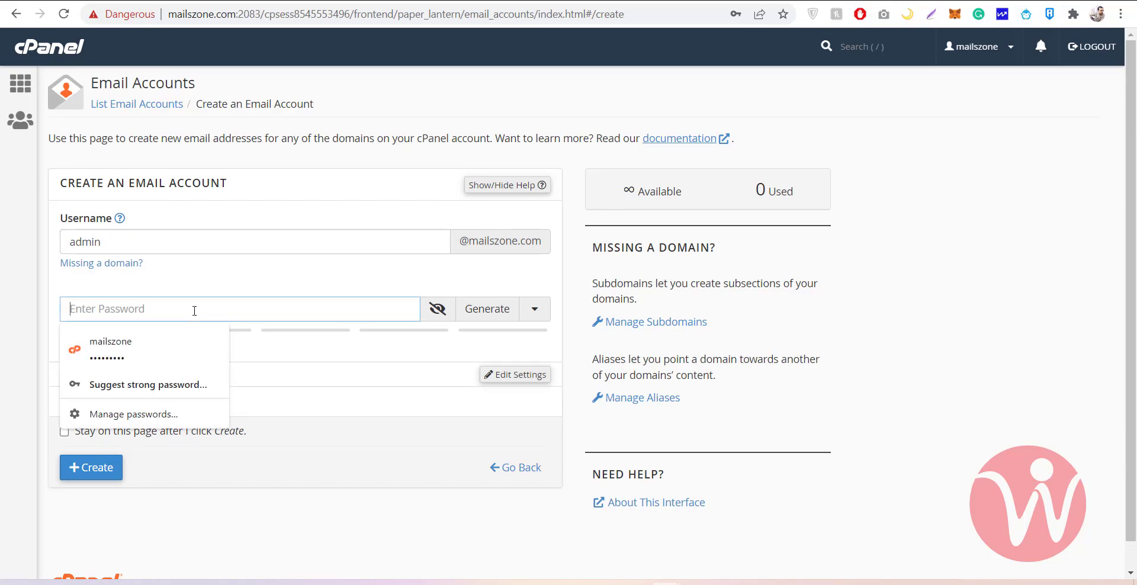
type("•••••••••")
left_click(312, 339)
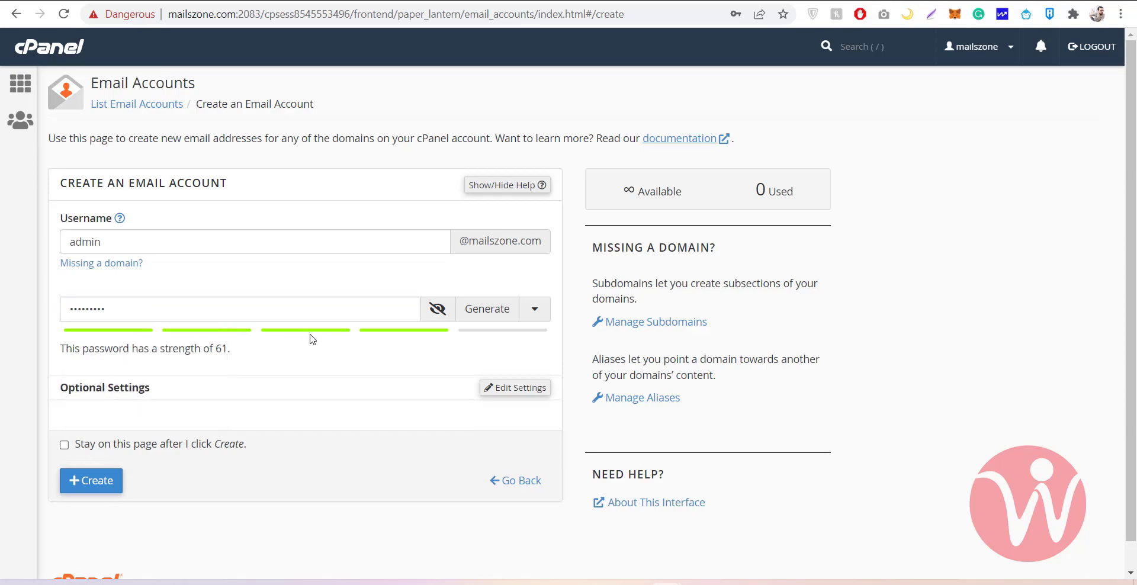
left_click(91, 481)
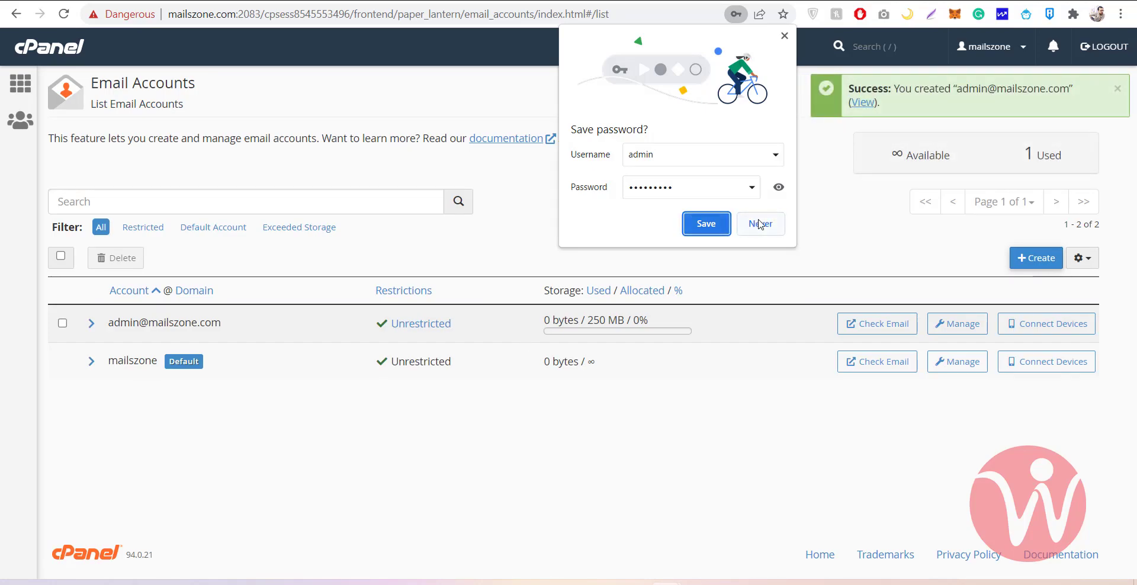
Decline saving the new mailbox password, then briefly open and leave the admin webmail tab
left_click(771, 224)
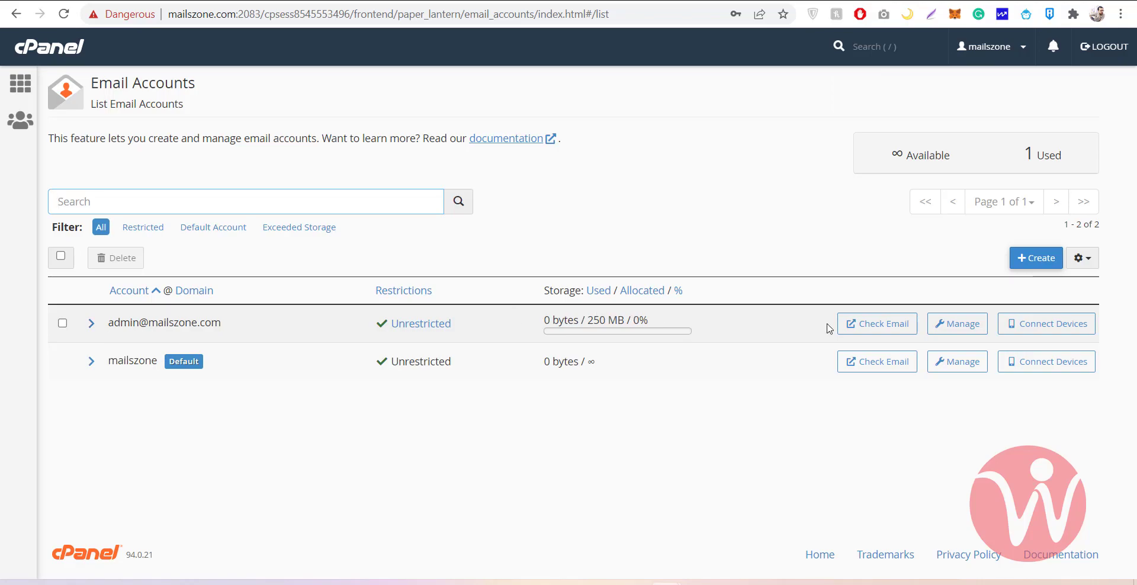
left_click(864, 323)
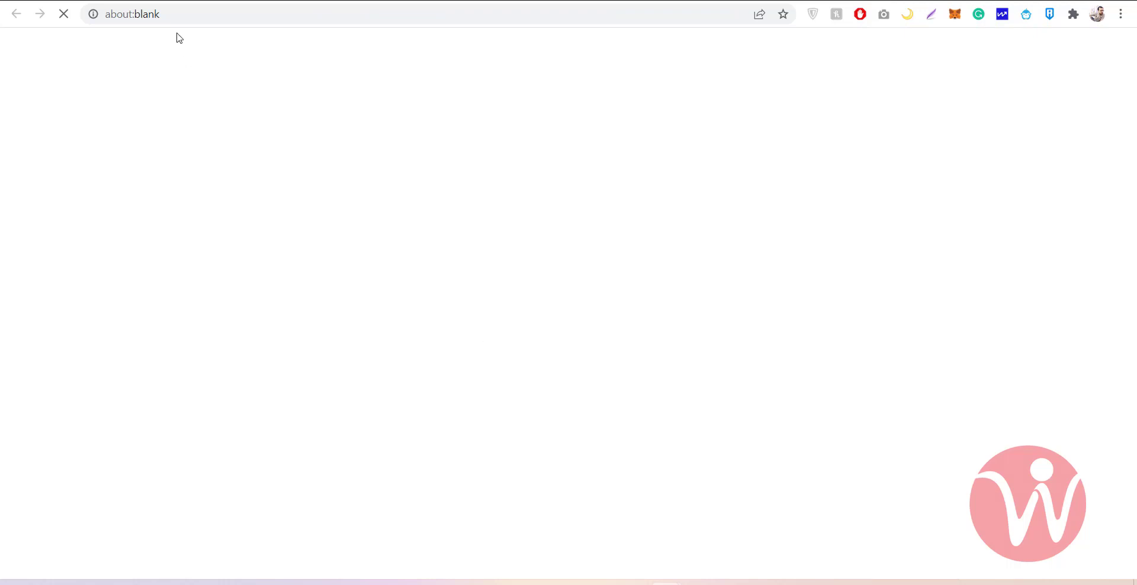
left_click(157, 1)
Review the admin mailbox's storage and restriction settings, then go back to the accounts list
left_click(969, 322)
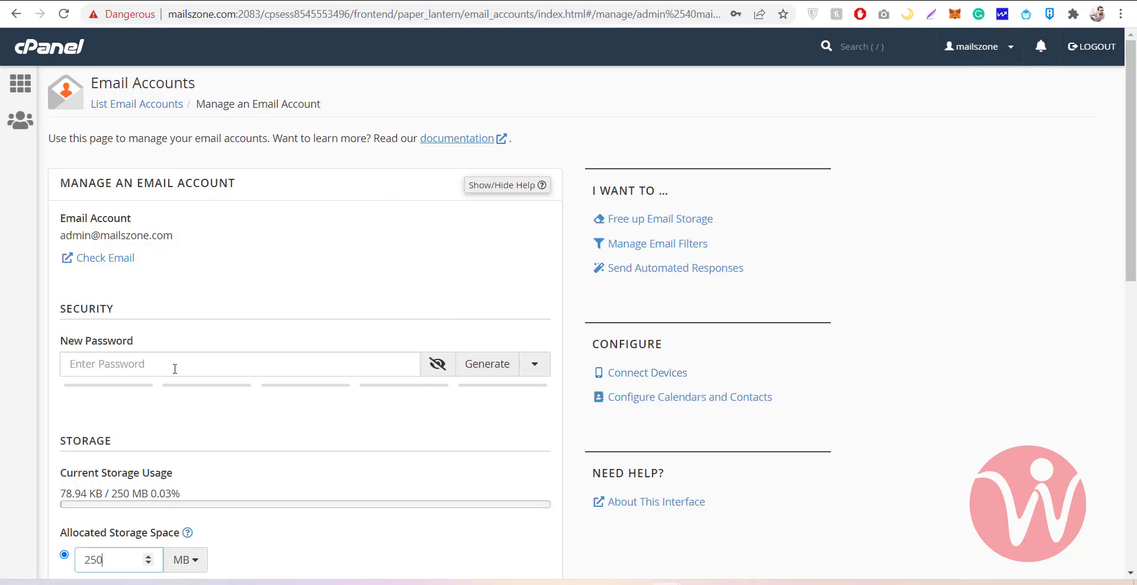
scroll(261, 436, "down", 5)
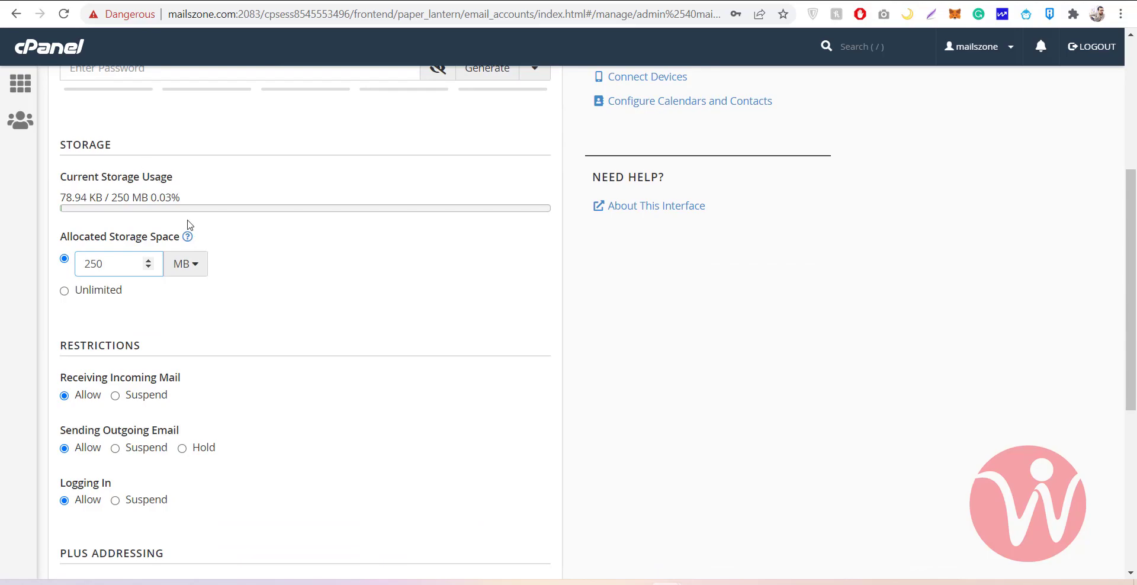
scroll(186, 225, "up", 5)
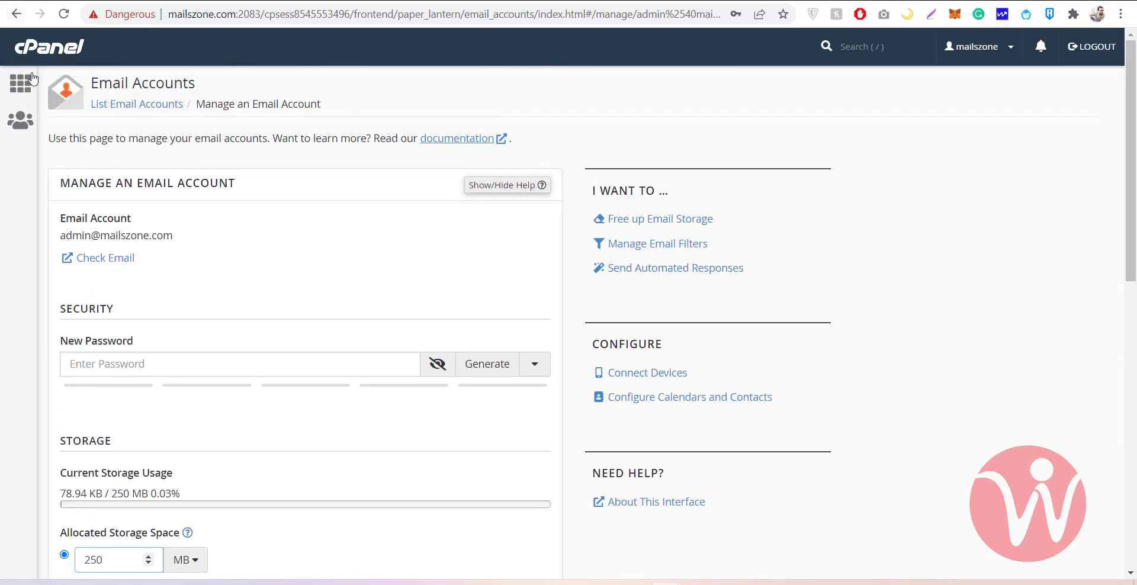
left_click(16, 14)
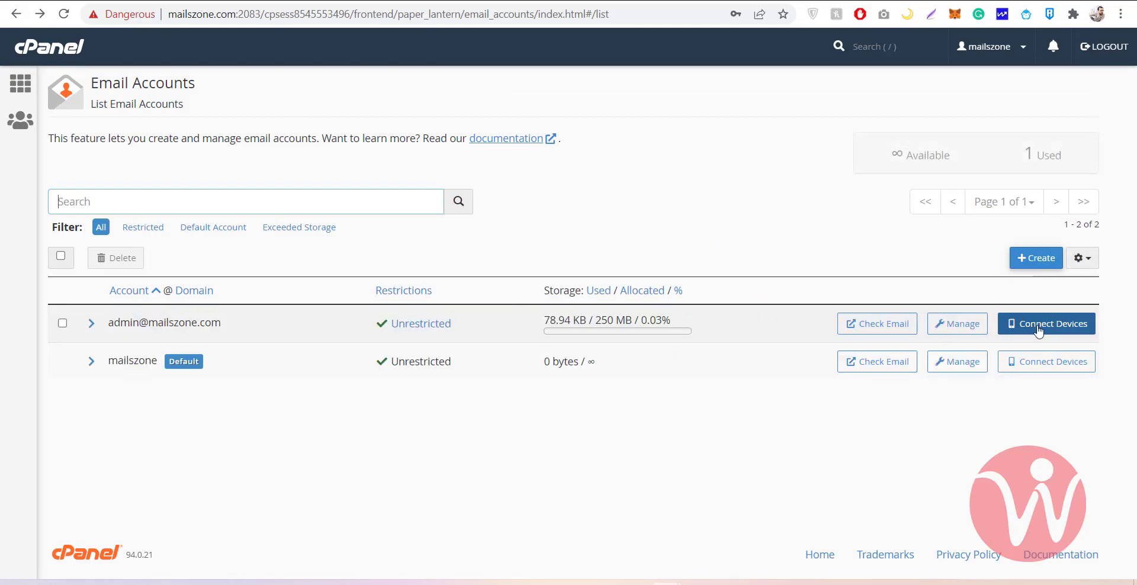
Look up the admin mailbox's Non-SSL username and incoming and outgoing server settings
left_click(1051, 334)
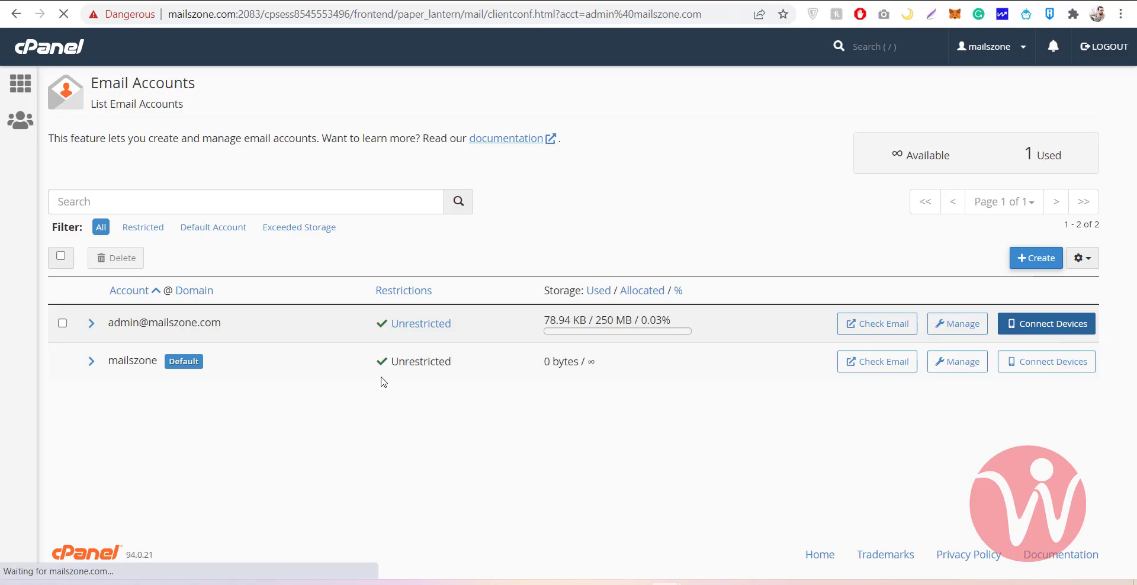
scroll(382, 382, "down", 2)
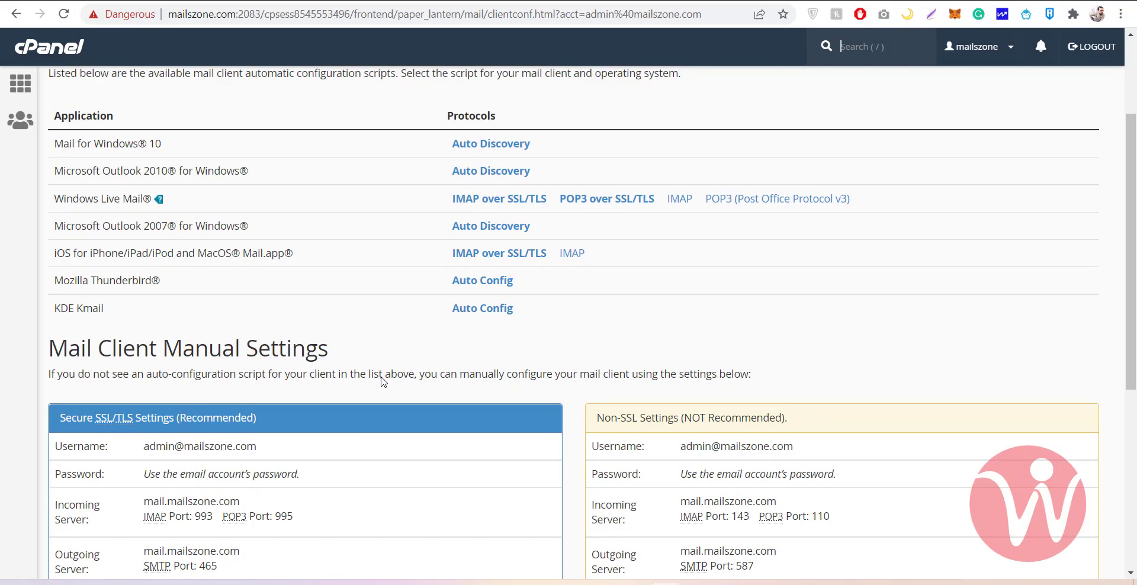
scroll(382, 382, "down", 1)
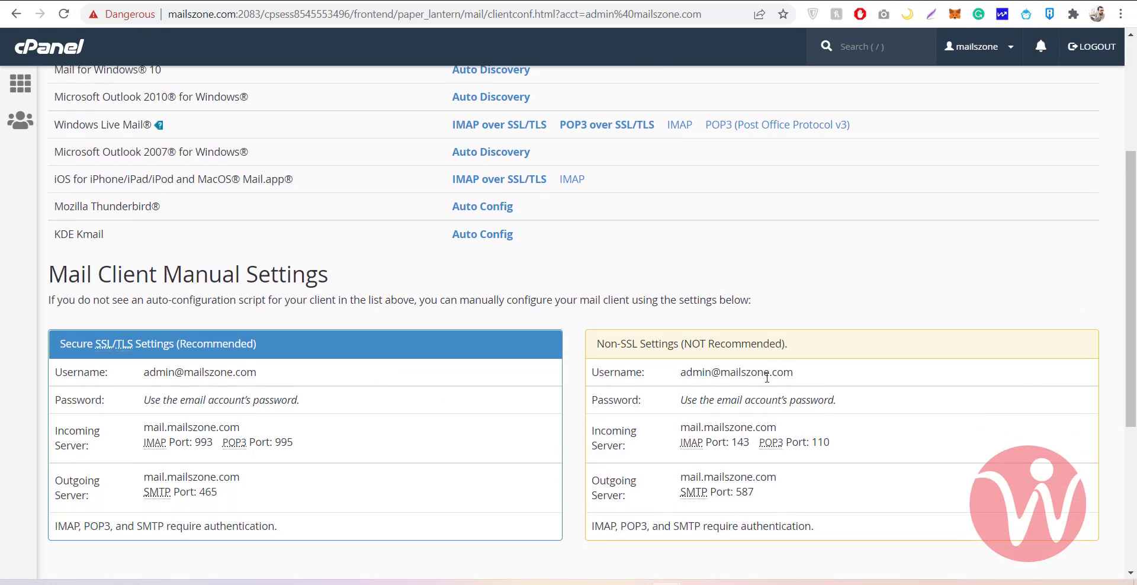
scroll(678, 375, "down", 1)
left_click_drag(646, 293, 809, 296)
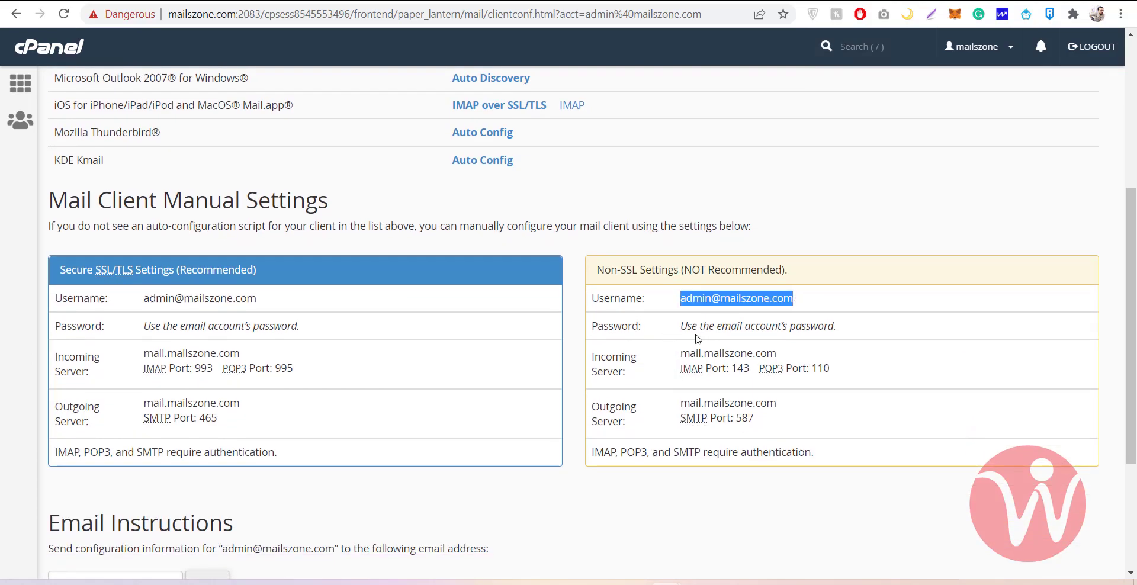
left_click_drag(663, 355, 812, 374)
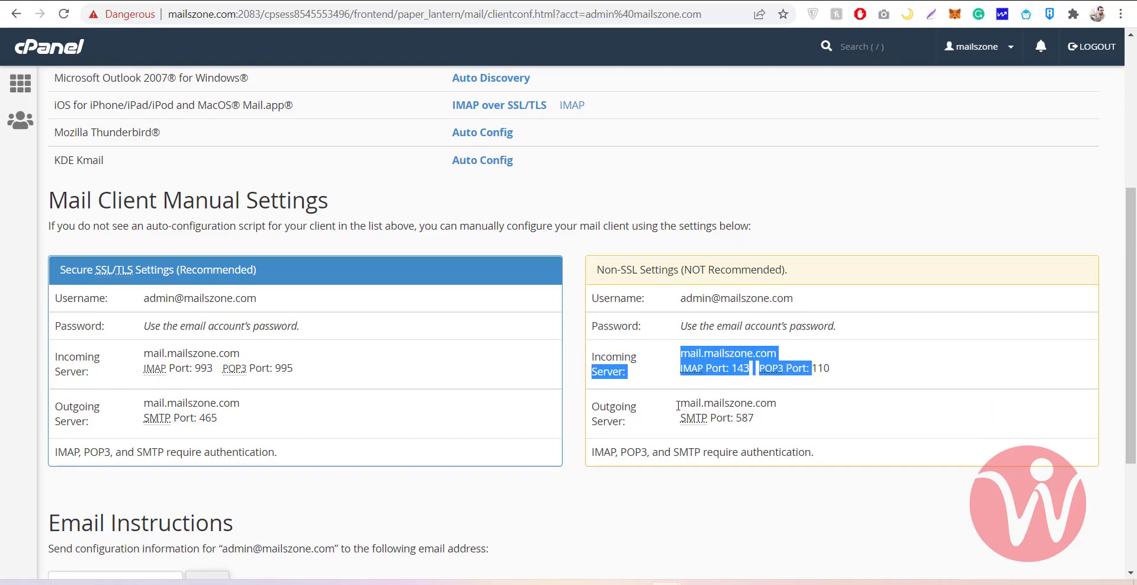
left_click_drag(674, 408, 781, 431)
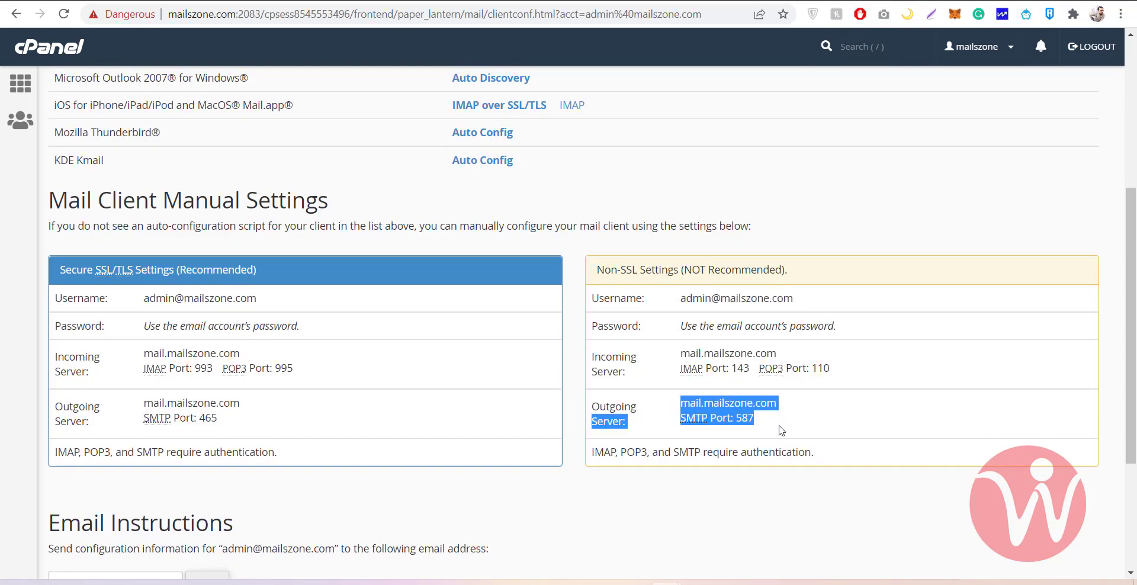
left_click(662, 418)
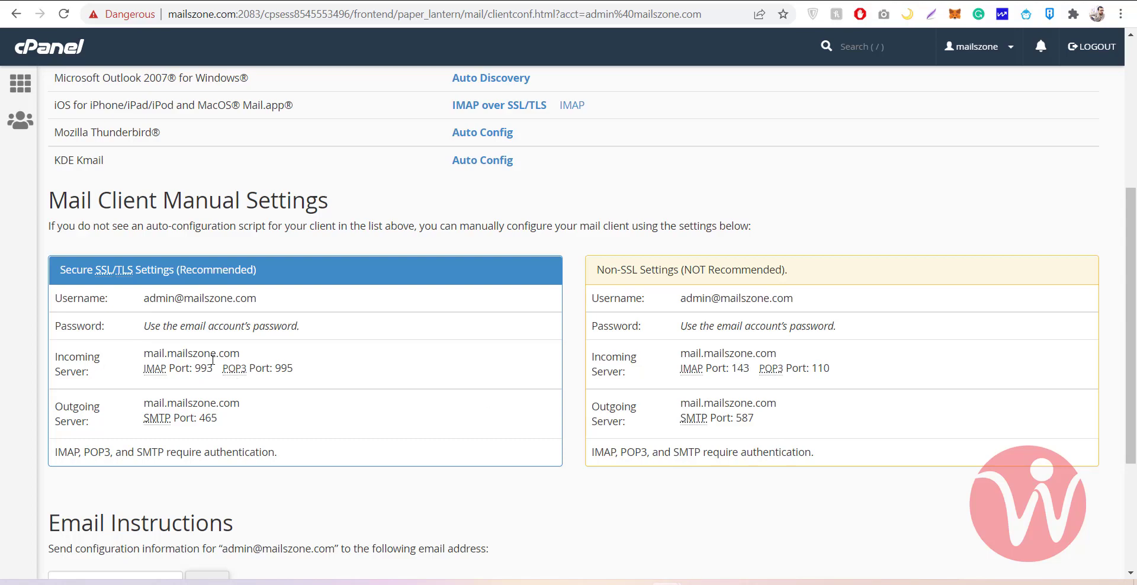
scroll(212, 359, "up", 5)
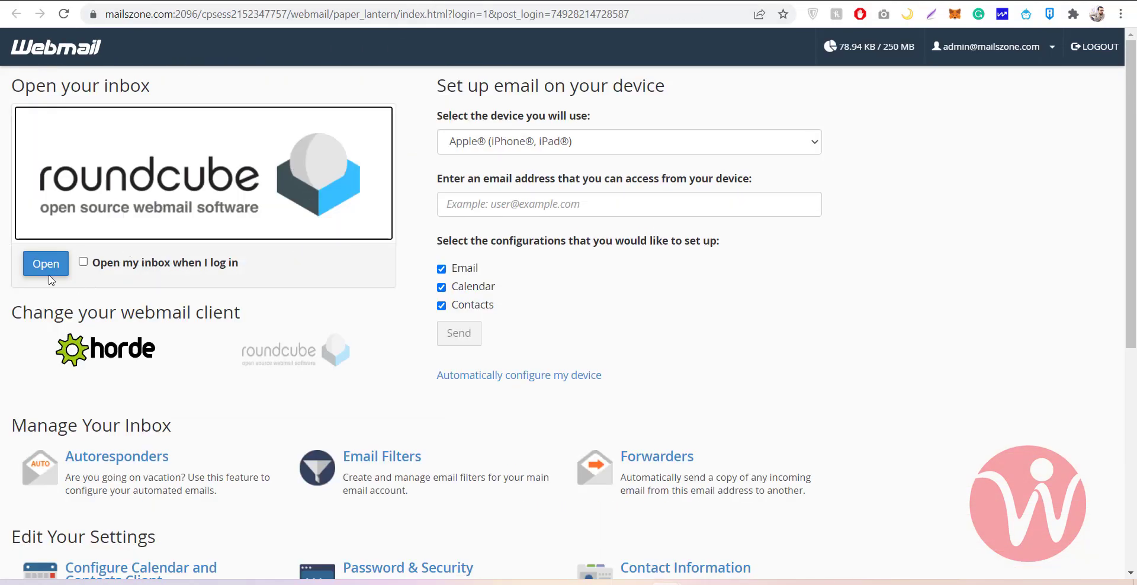
Open the admin inbox in Roundcube and read the client configuration settings message
left_click(51, 265)
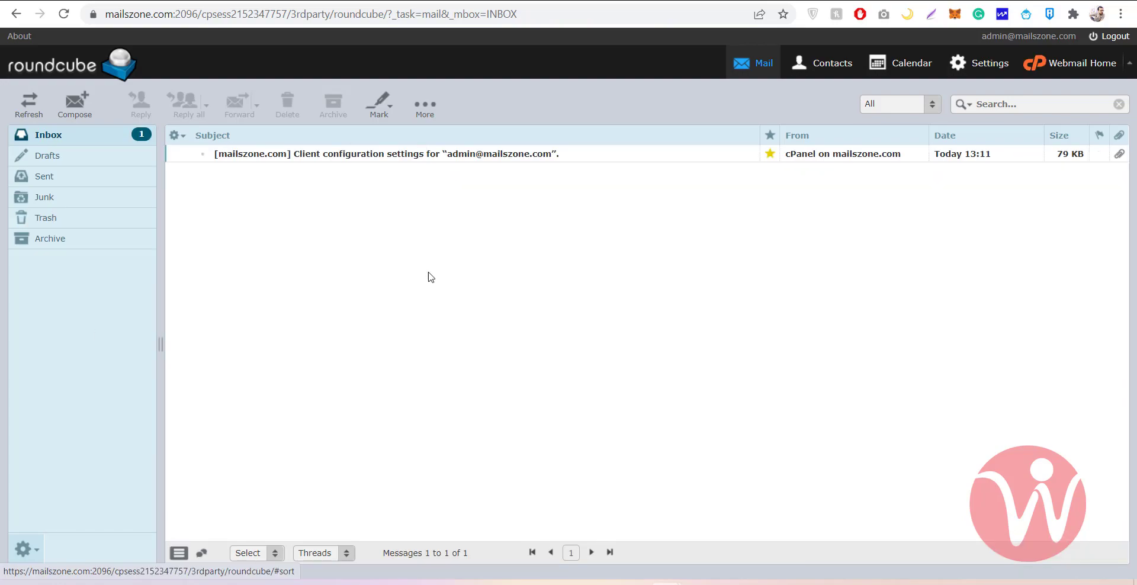
left_click(364, 155)
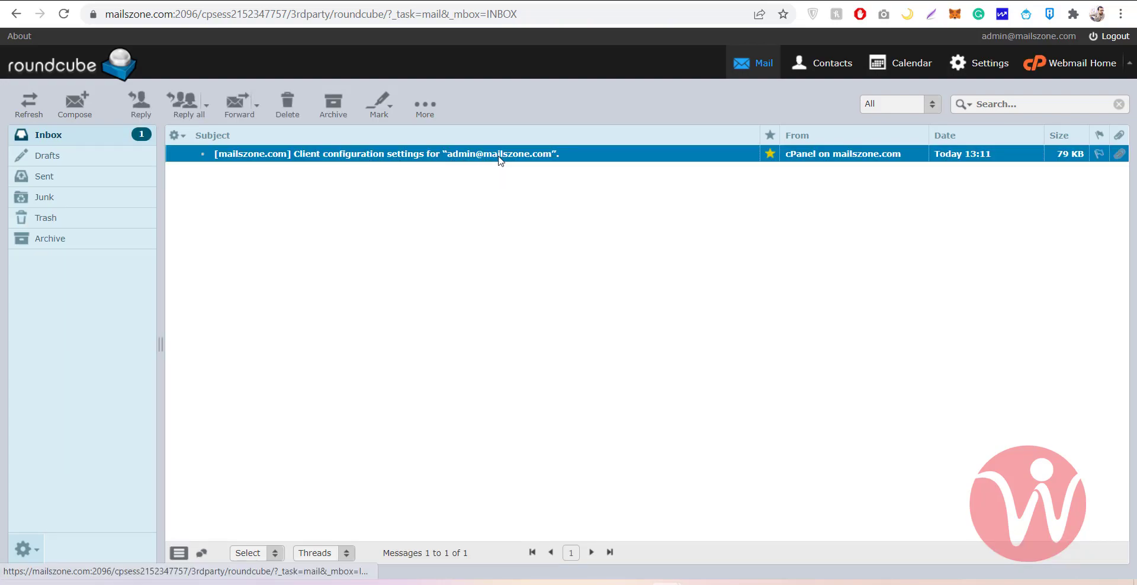
double_click(447, 158)
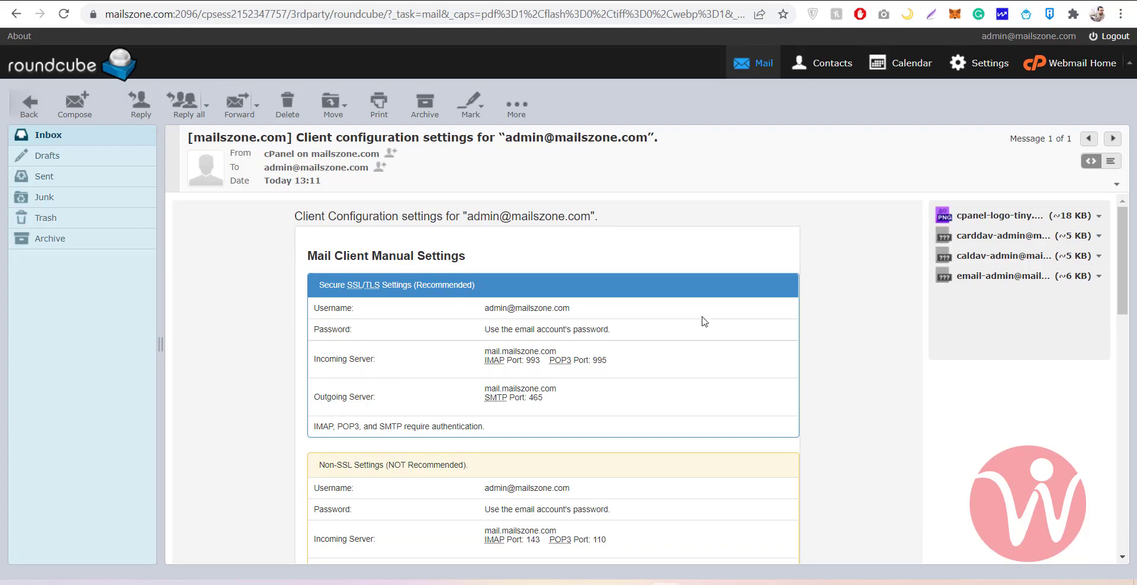
scroll(540, 348, "down", 1)
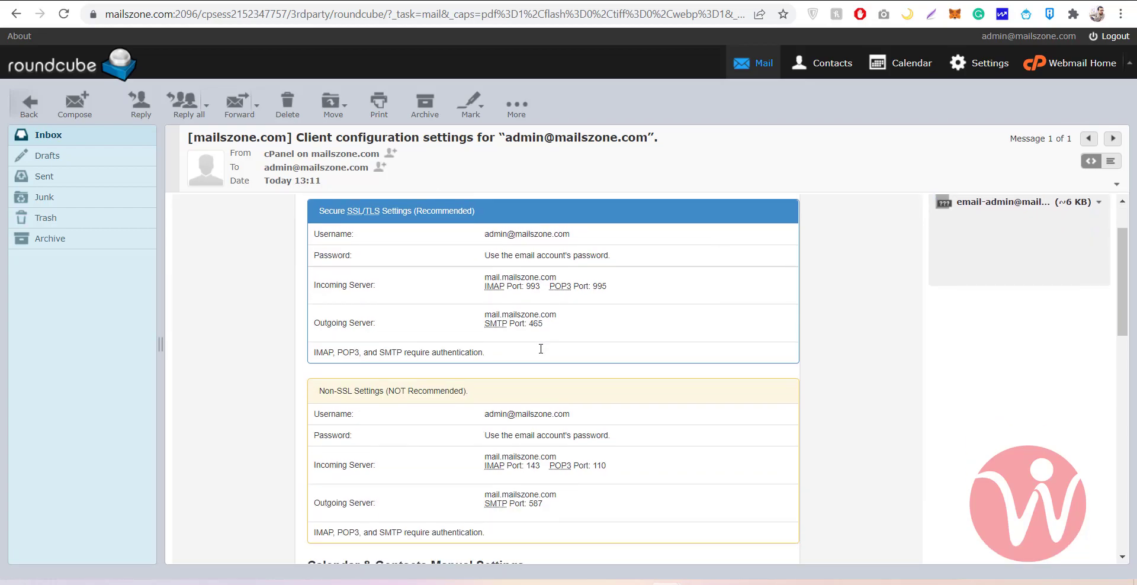
scroll(541, 348, "down", 2)
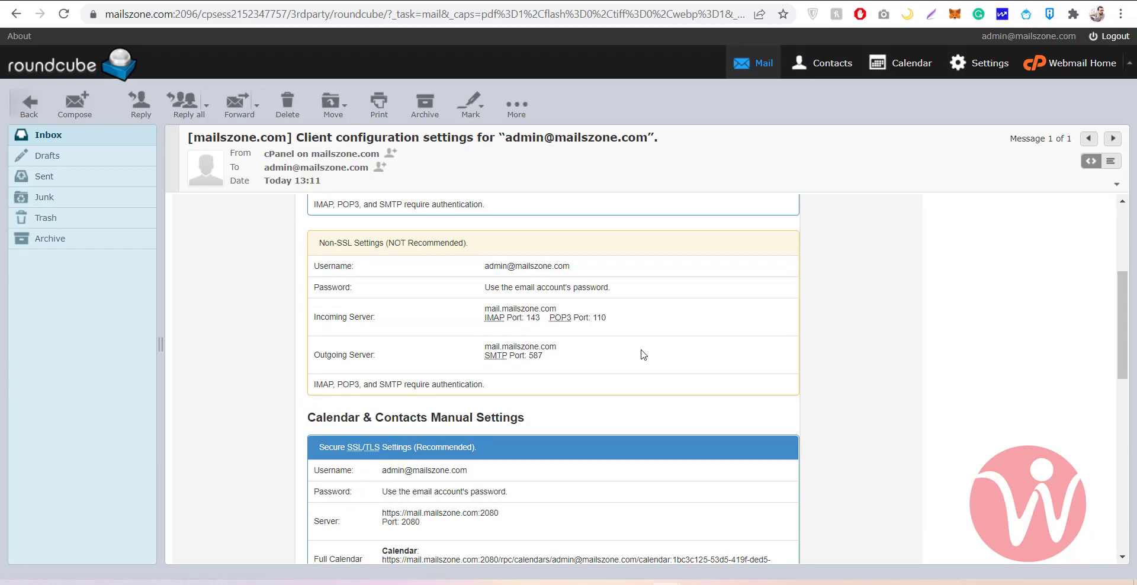
scroll(643, 354, "up", 4)
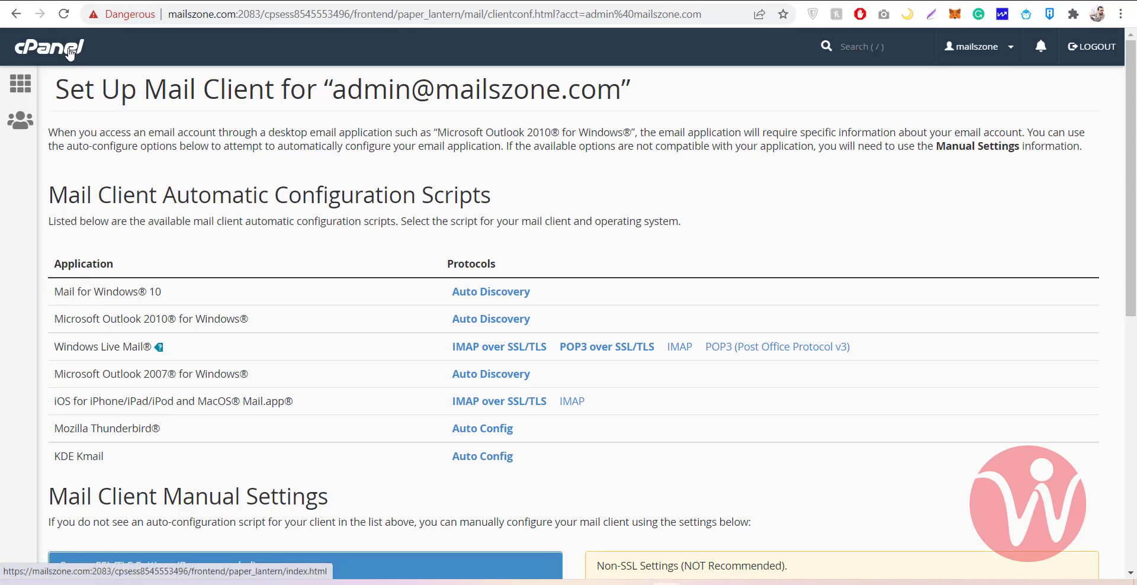
Return to the Roundcube inbox, then back to the cPanel Email Accounts tab
left_click(16, 15)
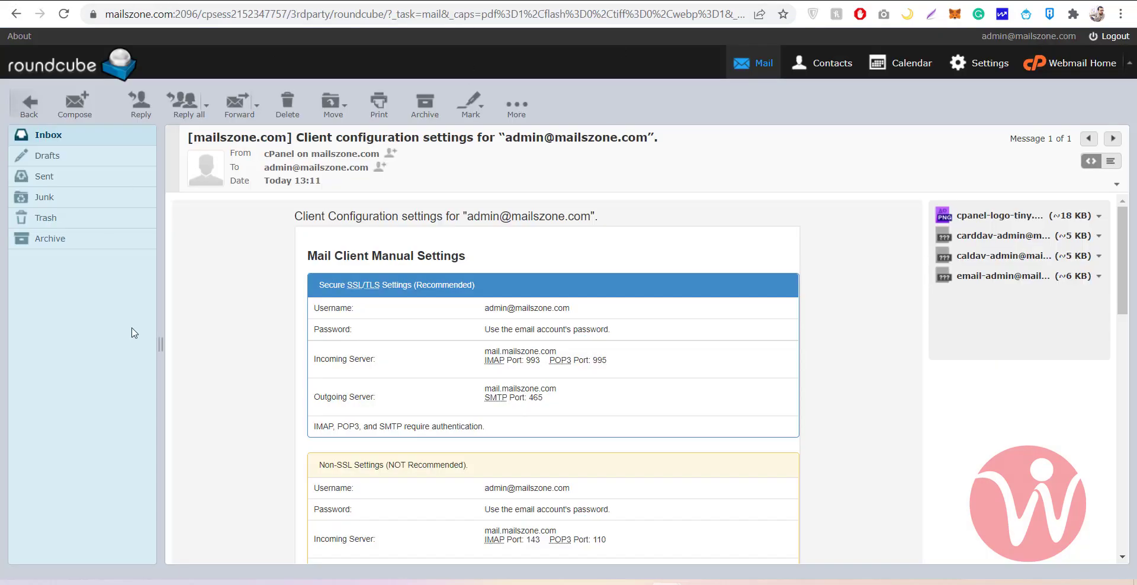
left_click(39, 140)
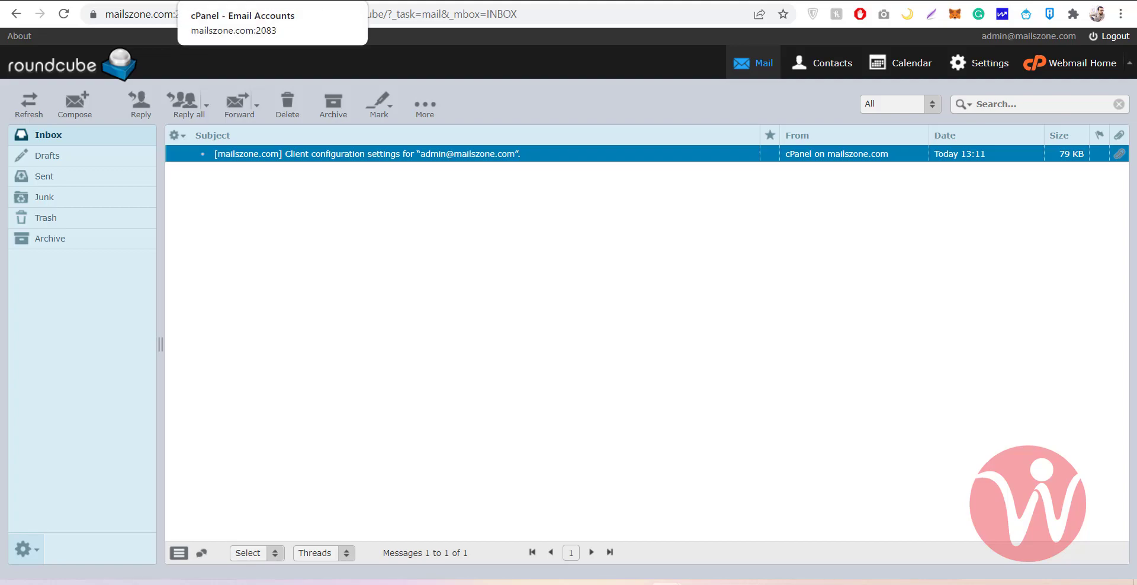
left_click(237, 1)
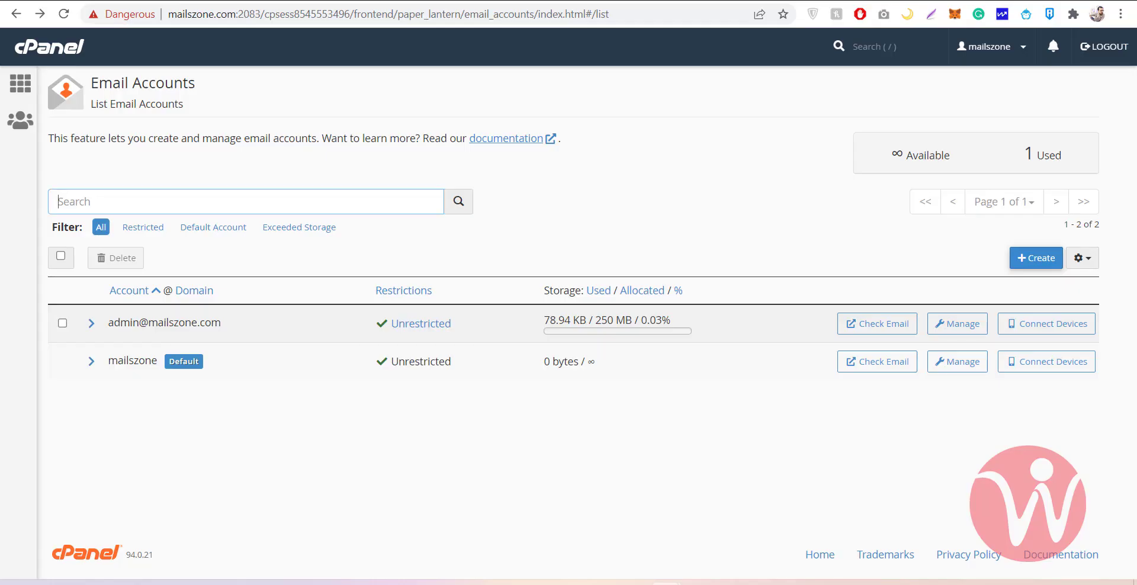
Return to the cPanel home page using the cPanel logo
left_click(66, 60)
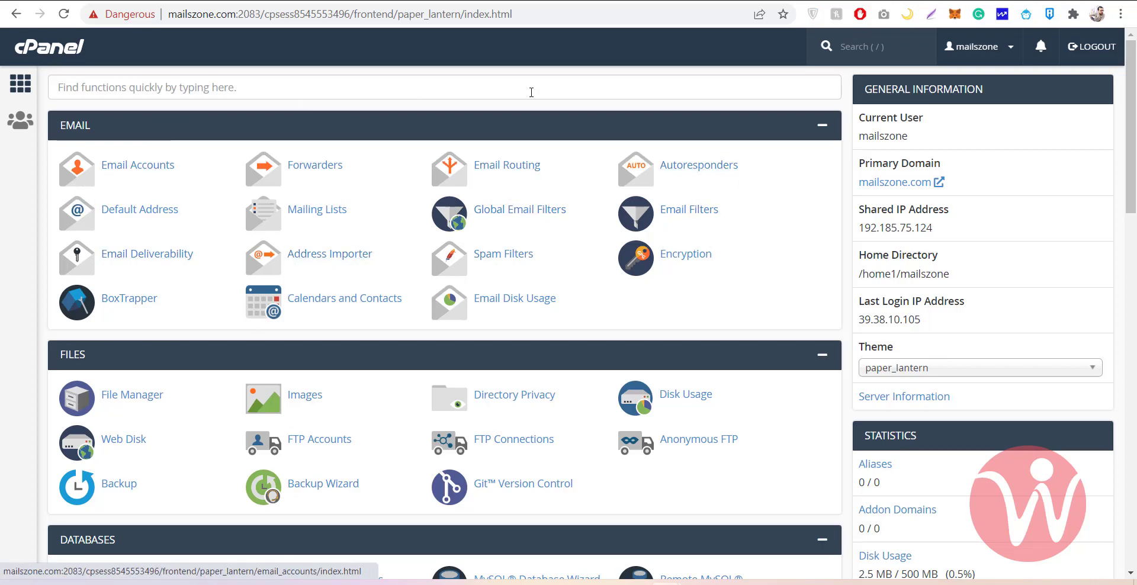
scroll(332, 240, "down", 3)
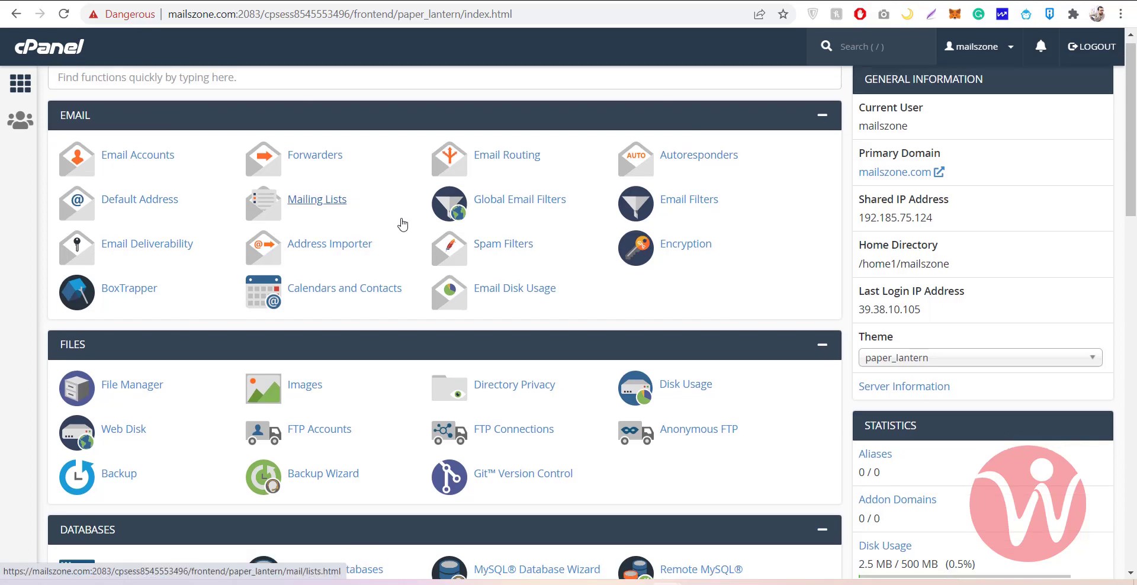
scroll(402, 223, "down", 1)
scroll(402, 223, "up", 1)
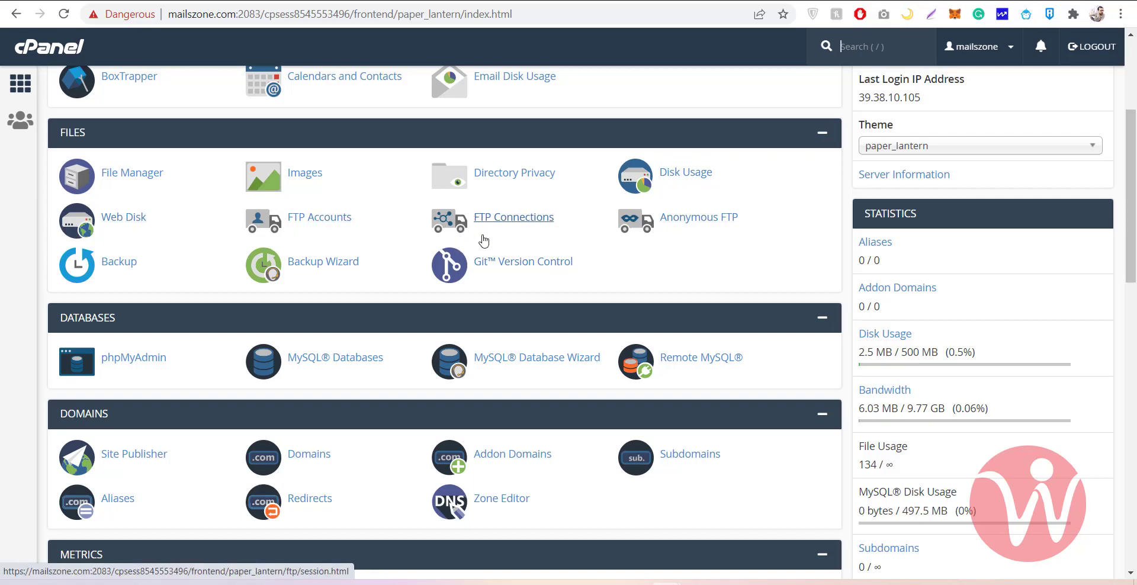
key("slash")
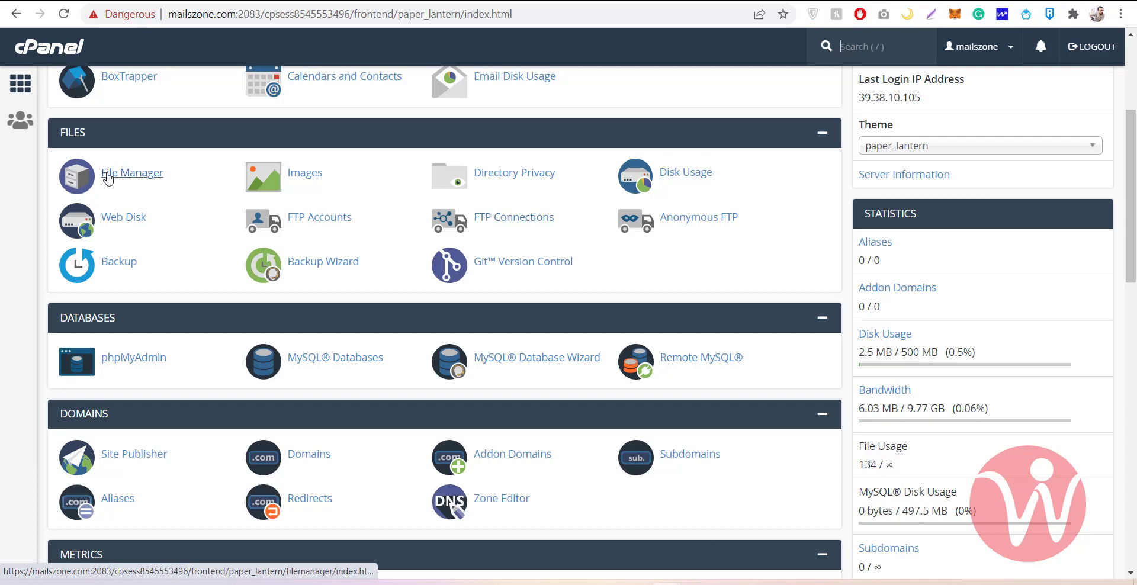
Open File Manager, enter the public_html folder, and go to its Upload page
left_click(142, 177)
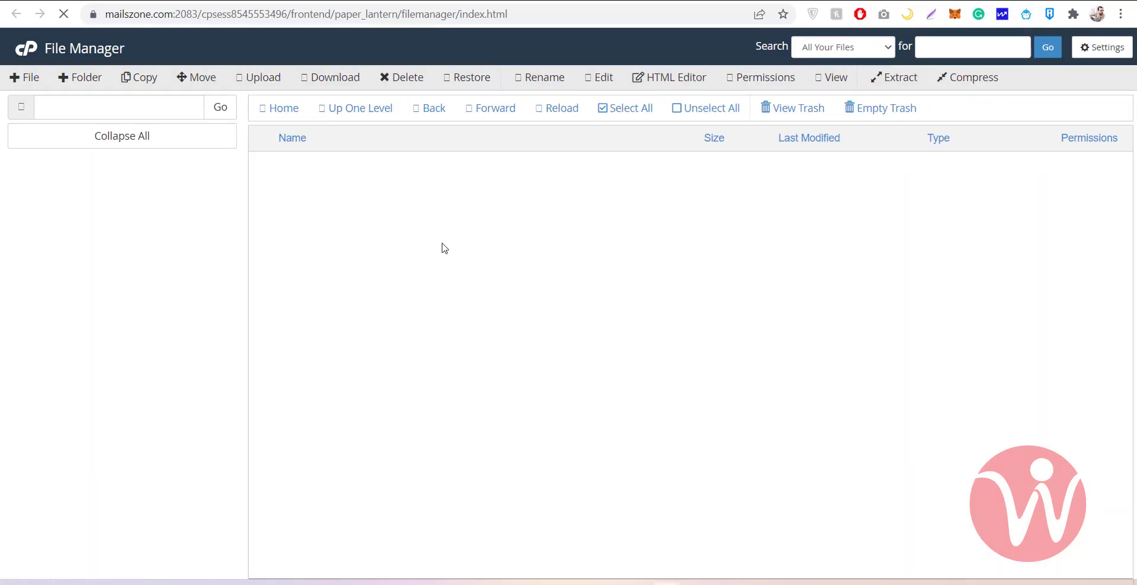
left_click(253, 1)
scroll(770, 243, "up", 3)
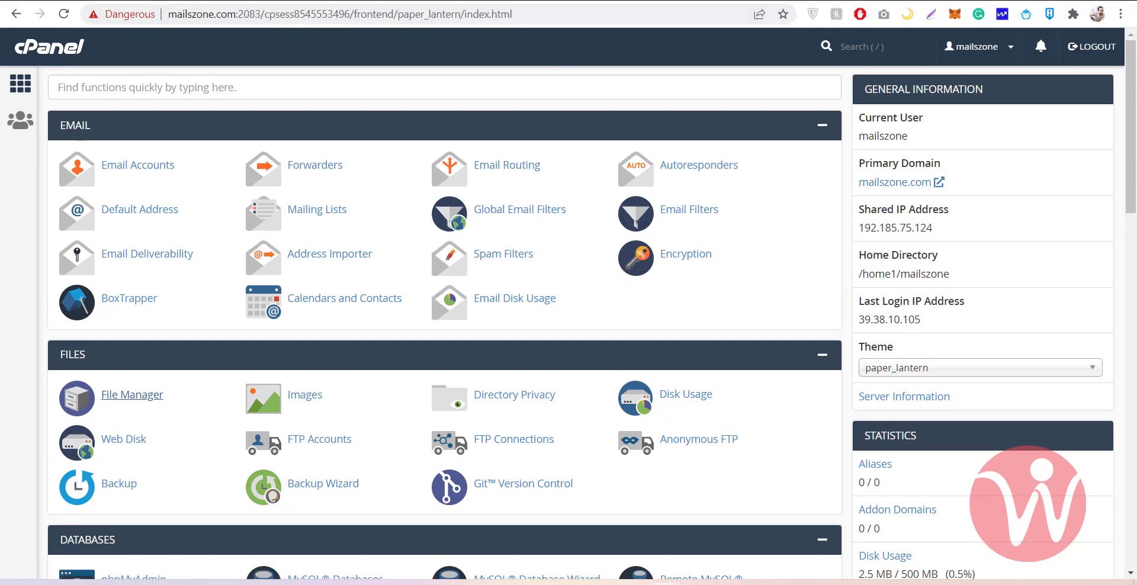
key("ctrl+Tab")
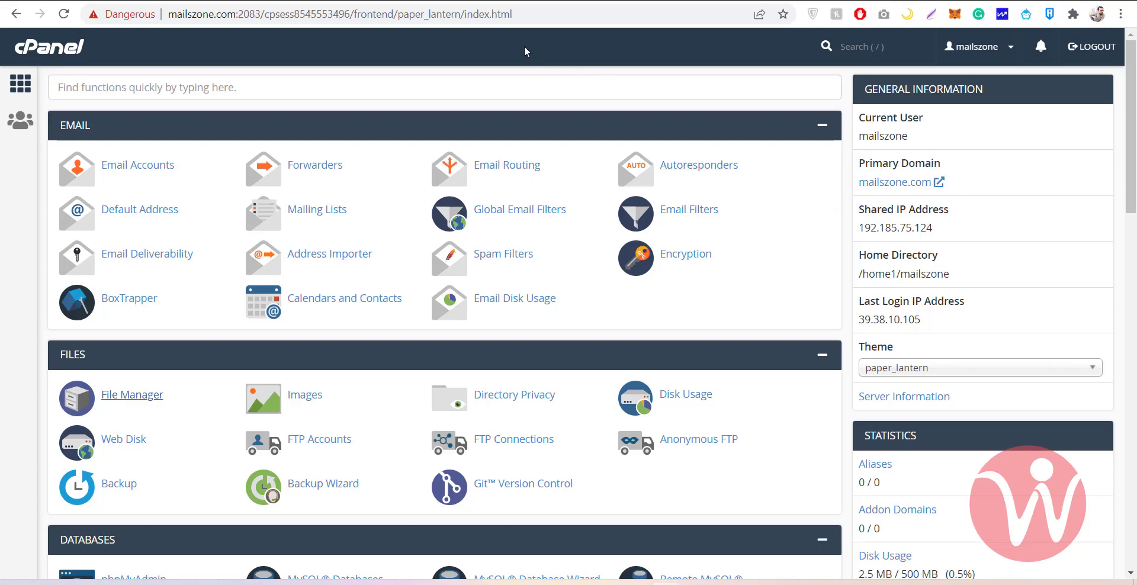
left_click(455, 1)
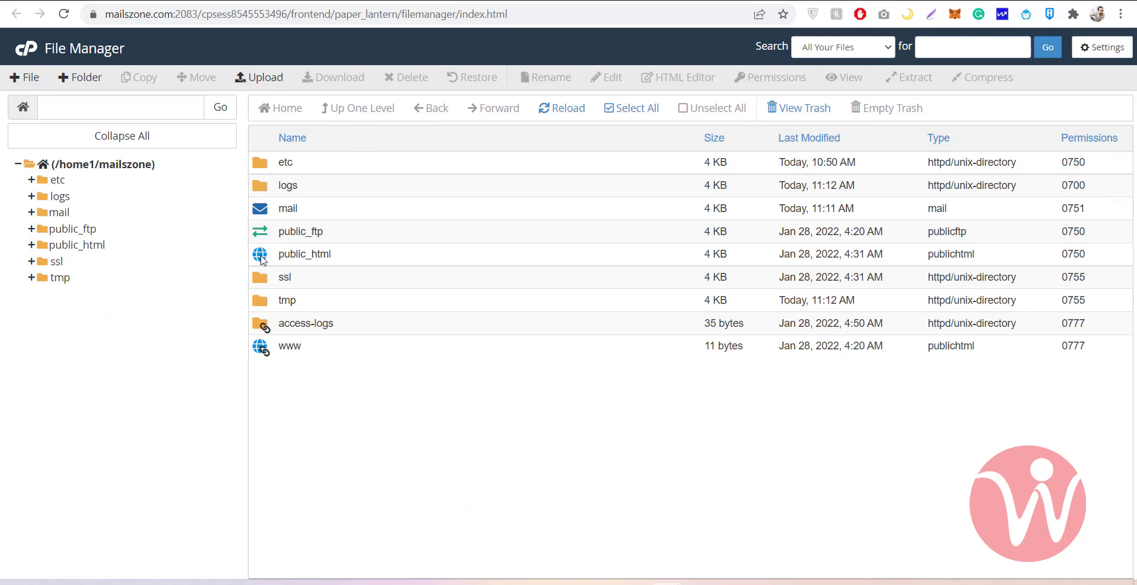
double_click(261, 259)
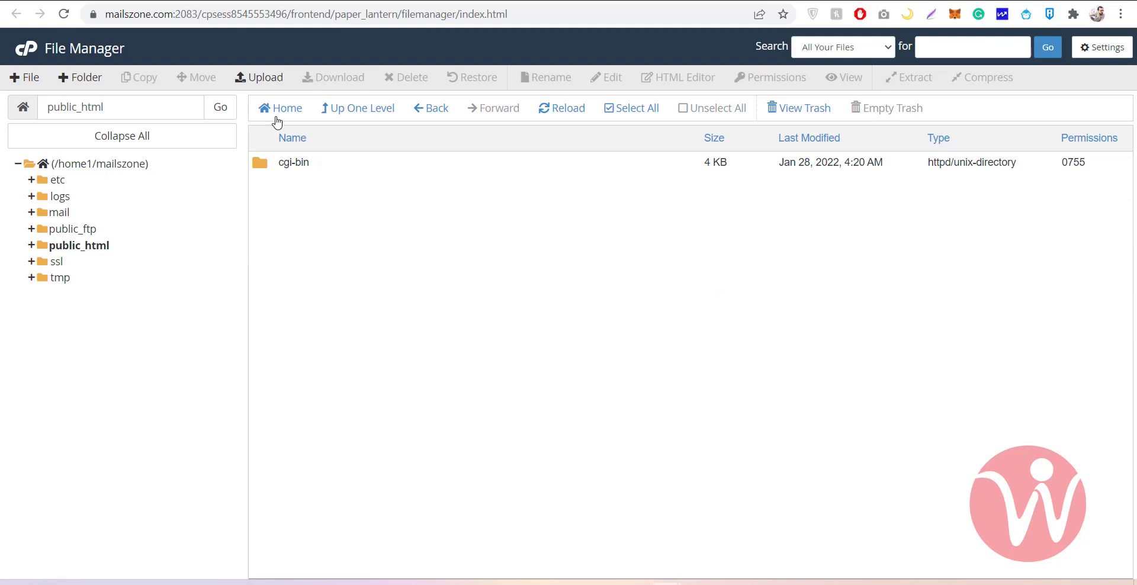
left_click(264, 79)
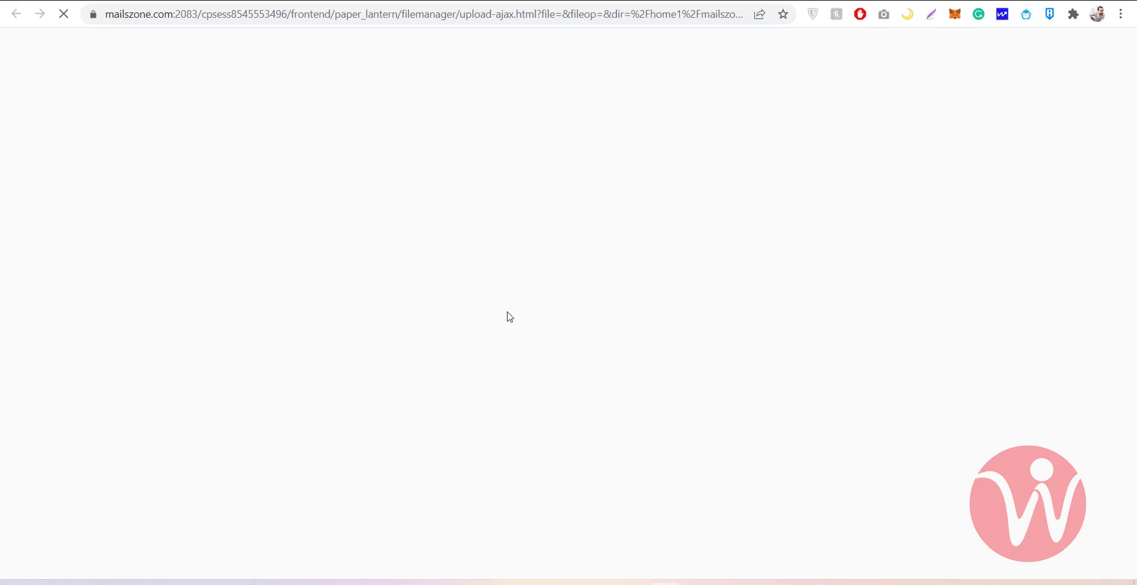
Upload wordpress-5.8.3.zip from D:\Projects\Wordpress into public_html
left_click(572, 293)
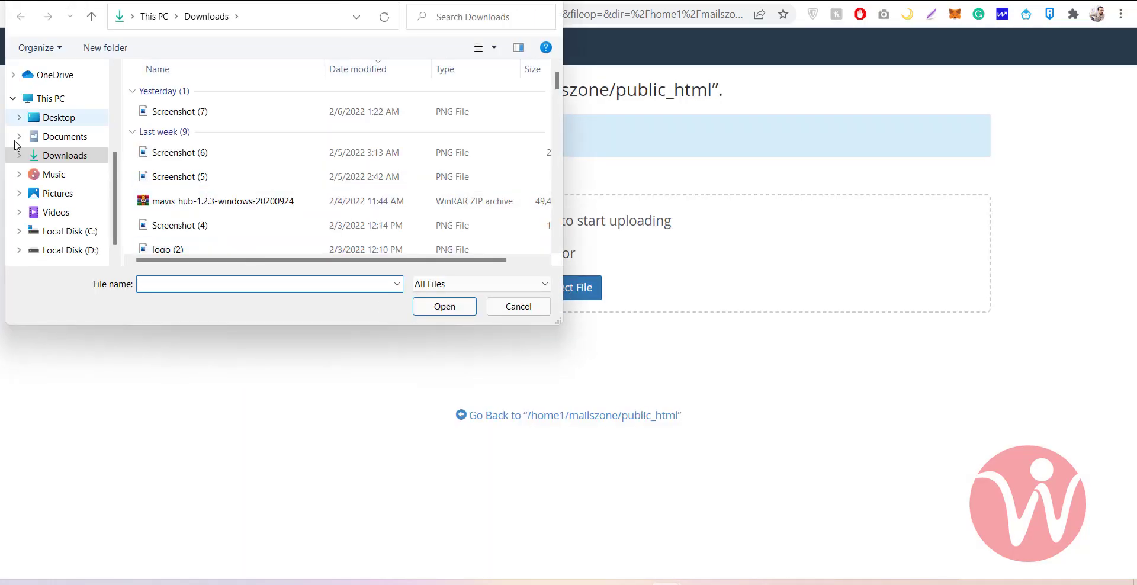
left_click(67, 252)
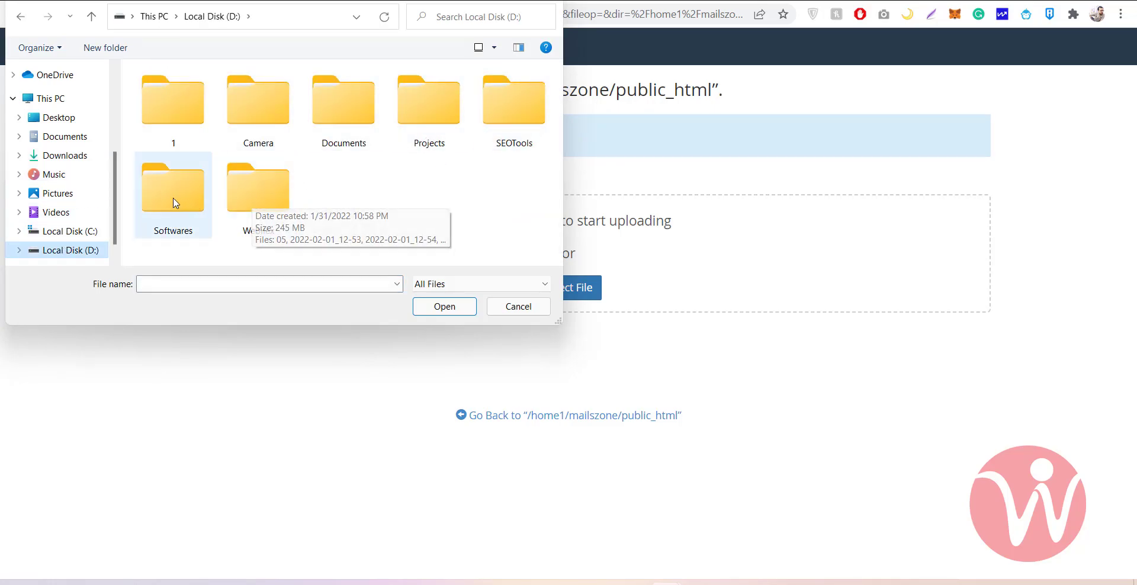
double_click(427, 110)
scroll(193, 198, "down", 5)
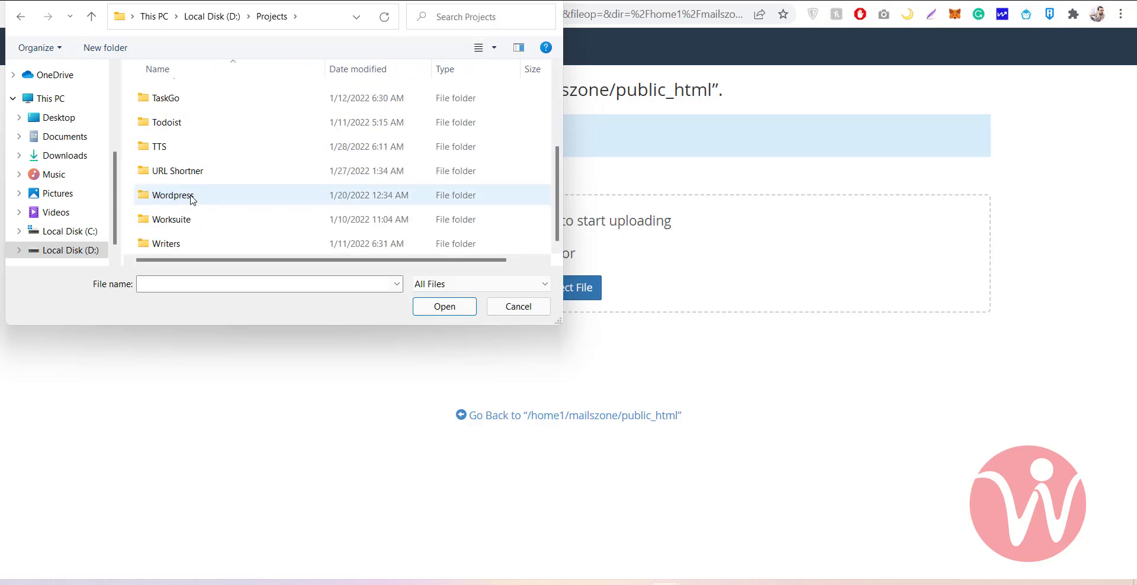
double_click(173, 197)
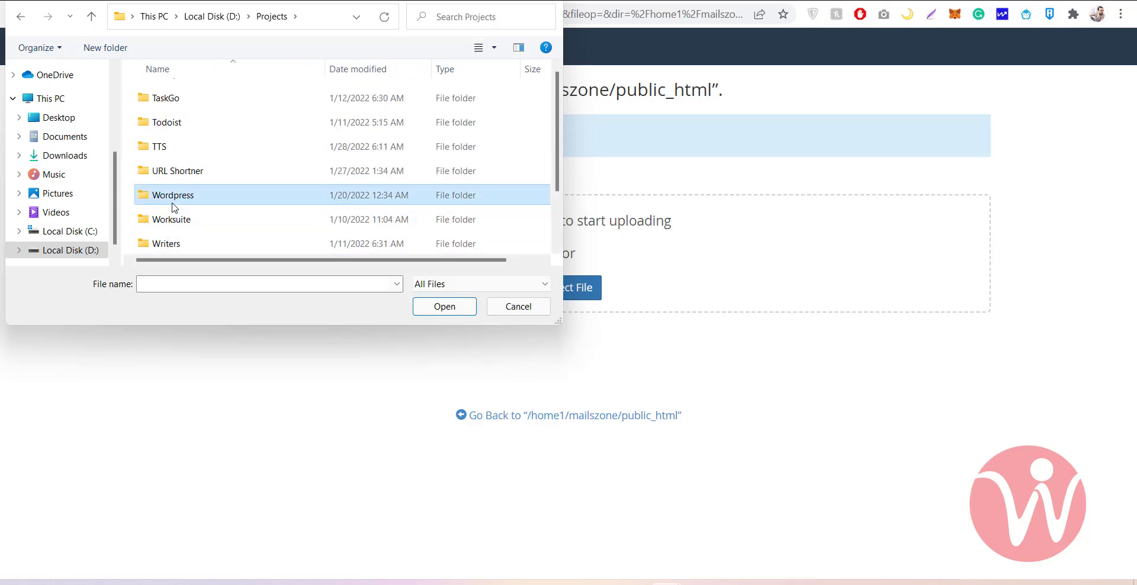
scroll(208, 132, "down", 2)
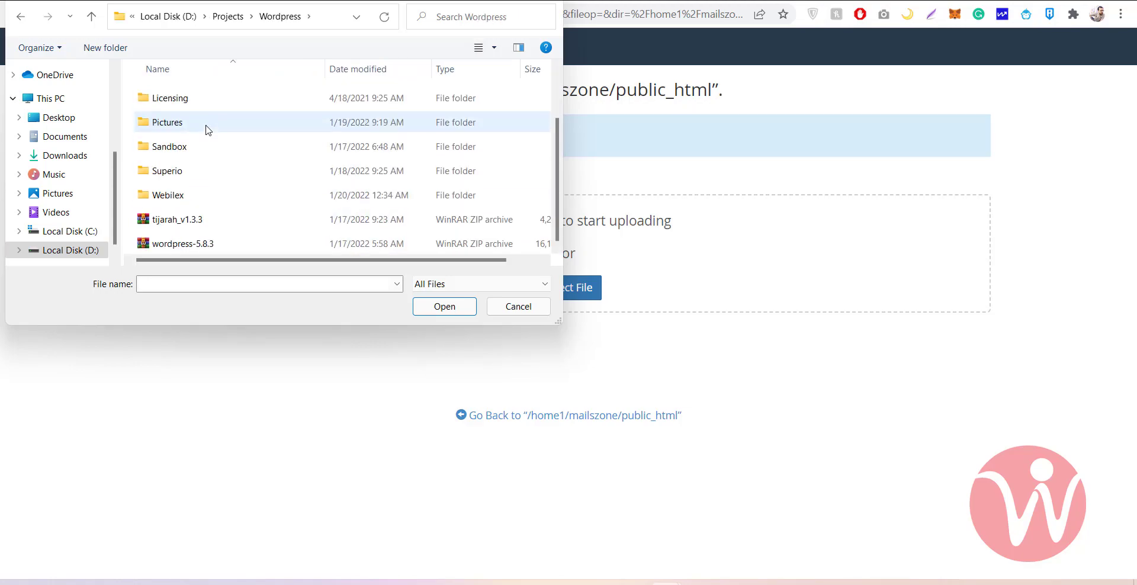
double_click(183, 245)
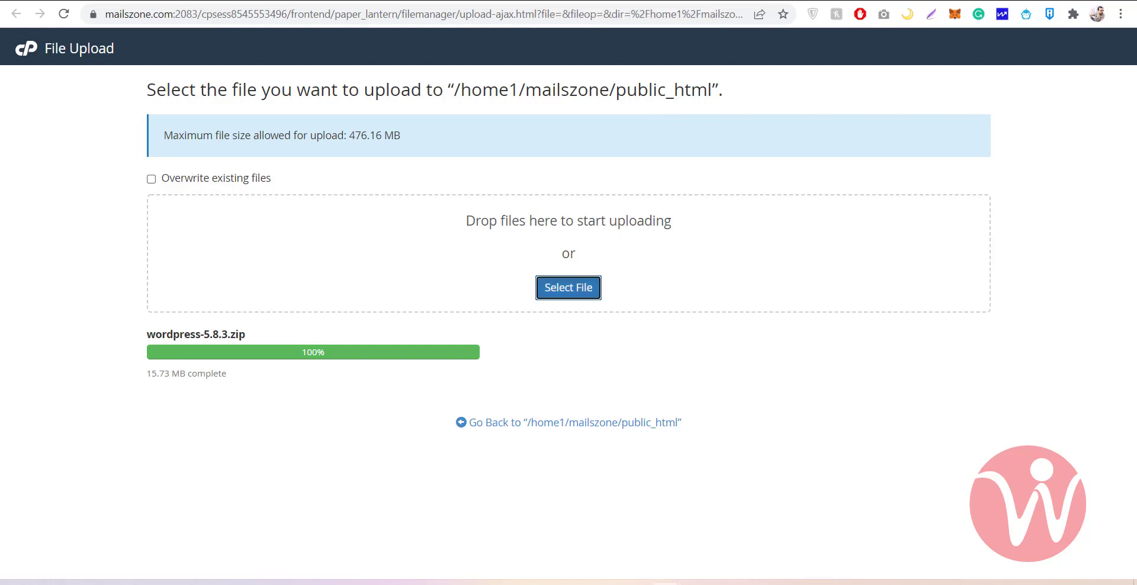
left_click(592, 1)
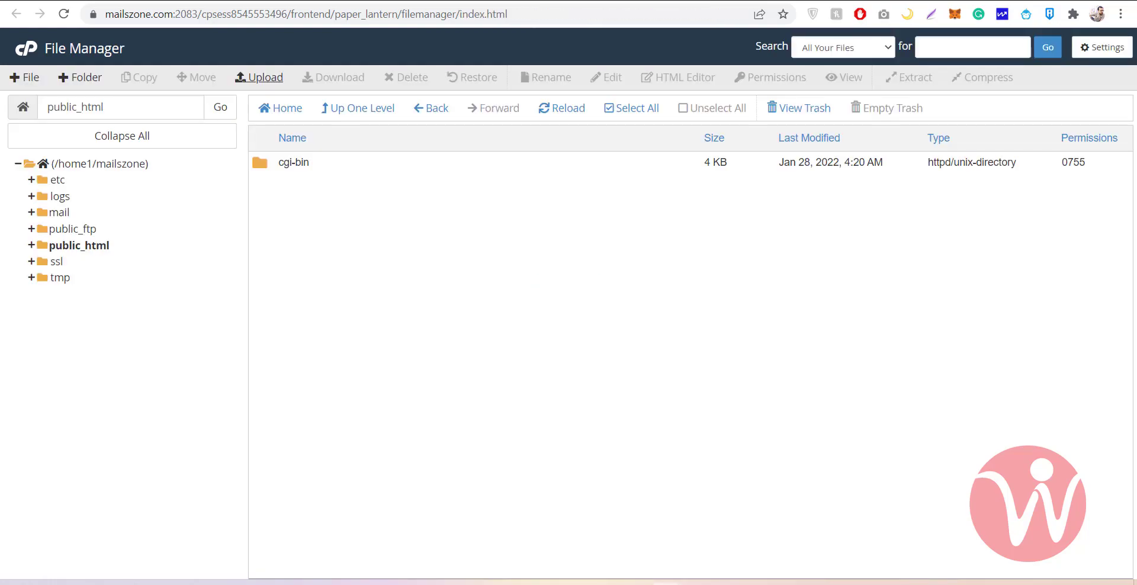
Reload public_html to list wordpress-5.8.3.zip and bring up its right-click action menu
left_click(567, 118)
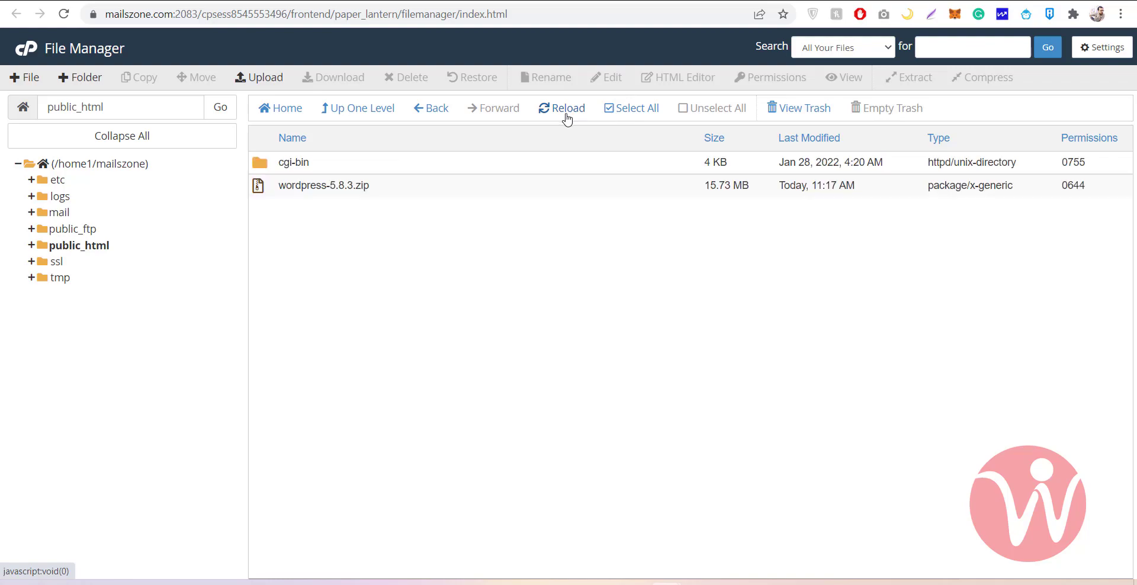
right_click(261, 188)
left_click(254, 222)
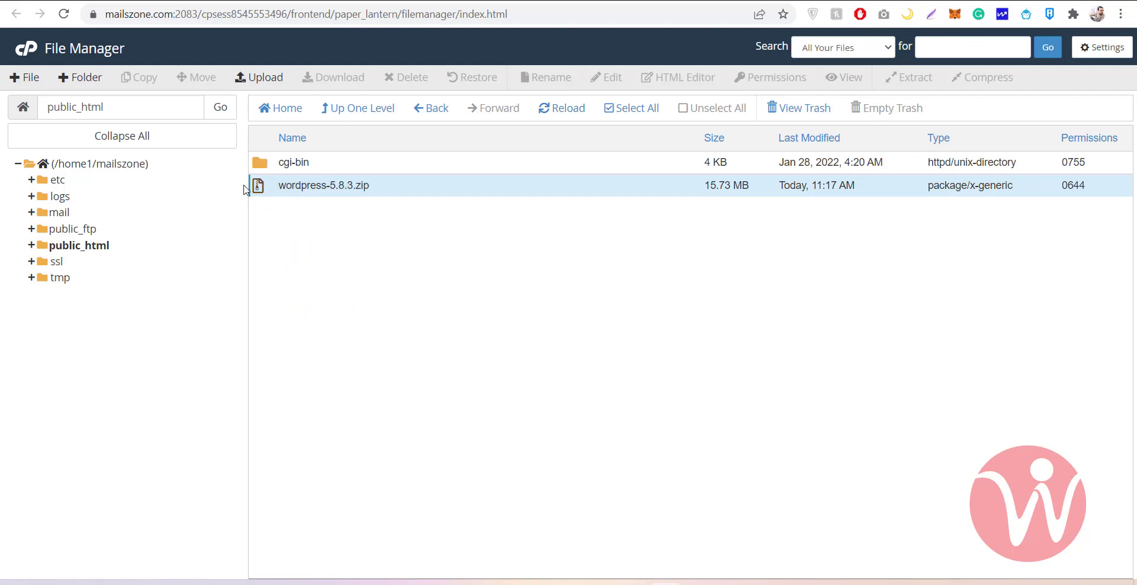
right_click(262, 188)
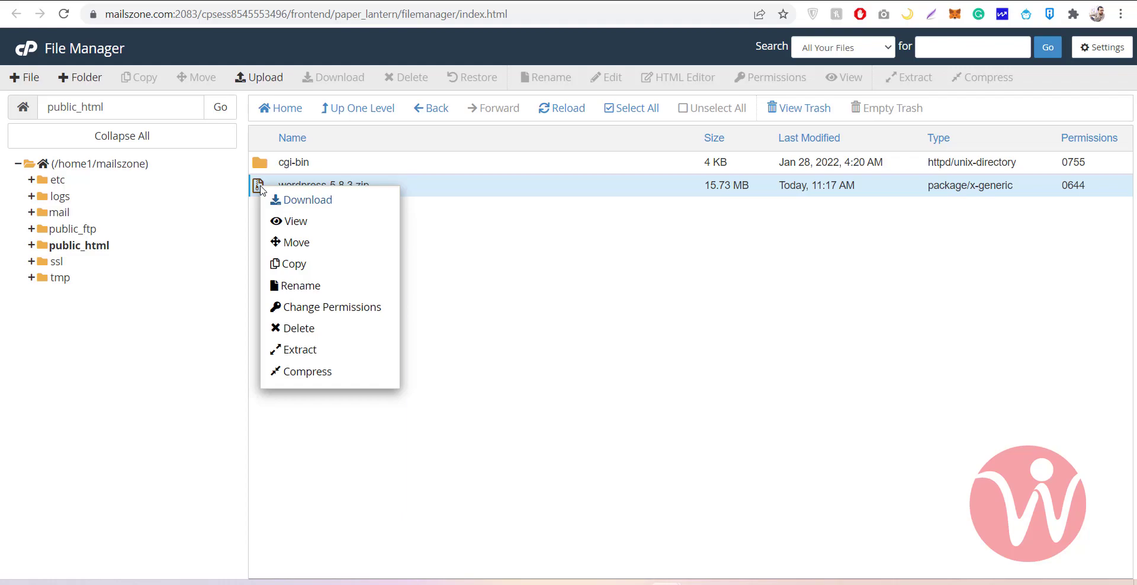
left_click(251, 222)
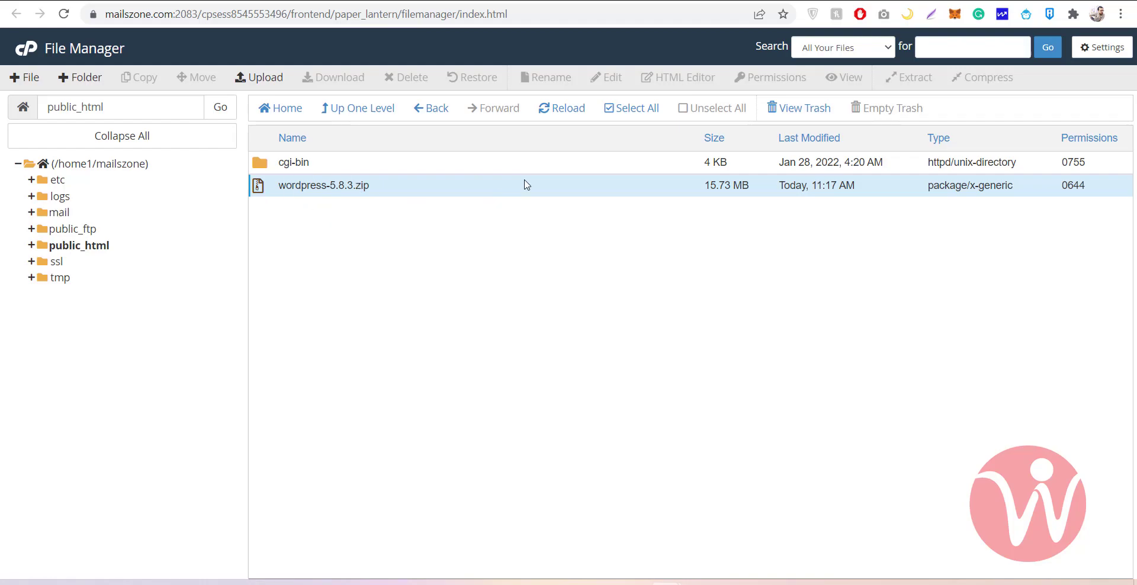
left_click(258, 188)
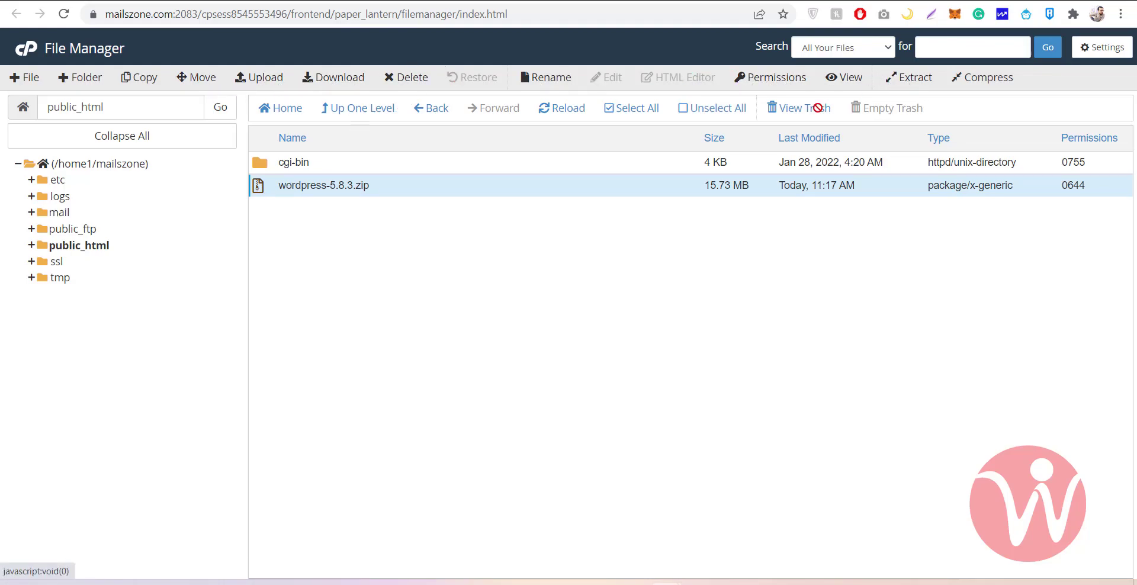
right_click(273, 188)
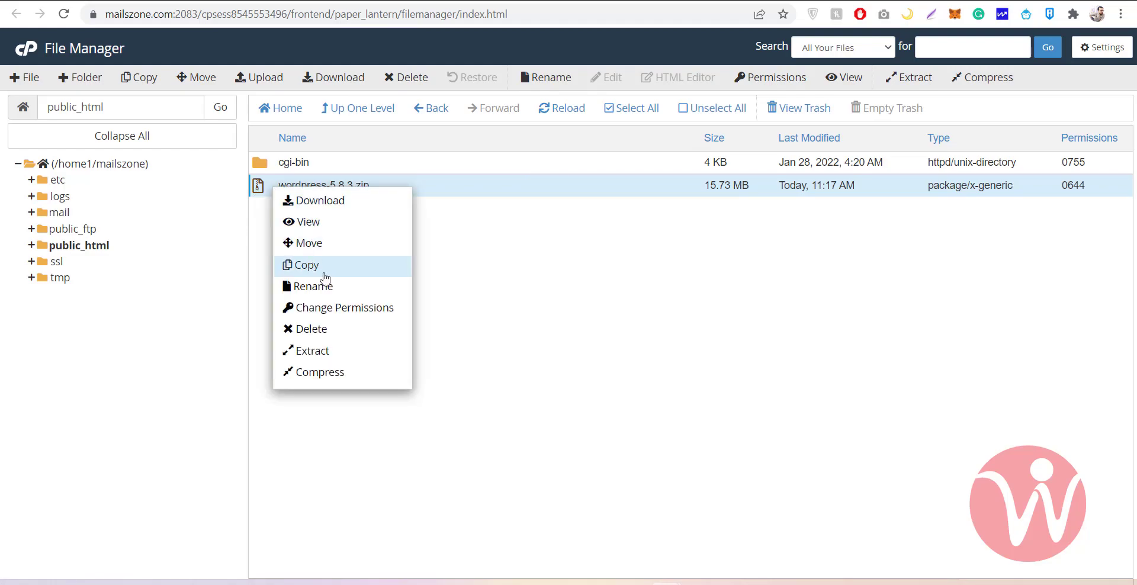
Extract wordpress-5.8.3.zip into /public_html and open the resulting wordpress folder
left_click(302, 351)
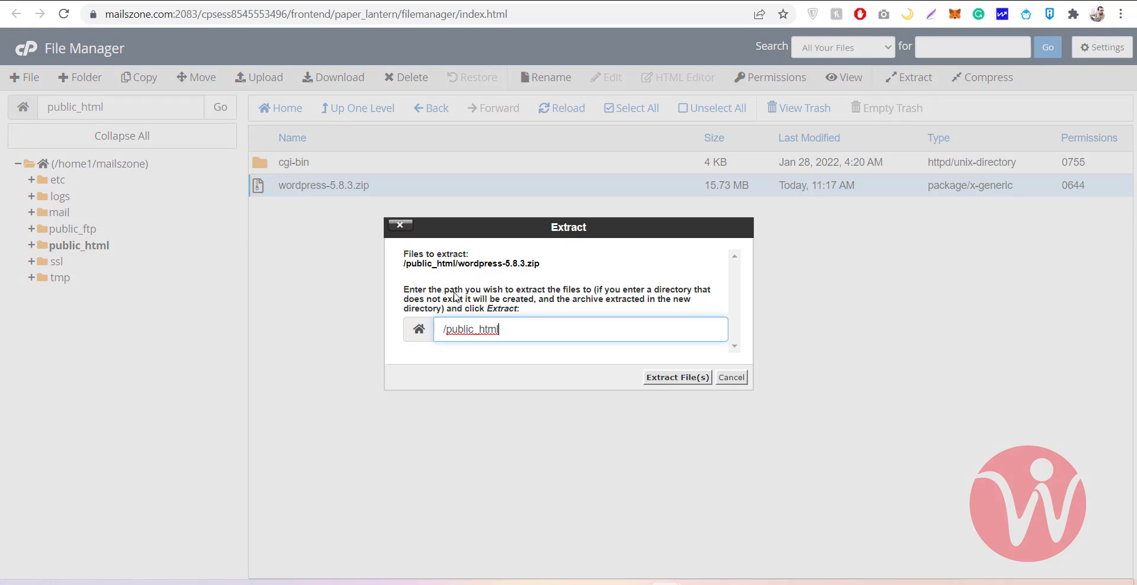
left_click_drag(447, 329, 518, 329)
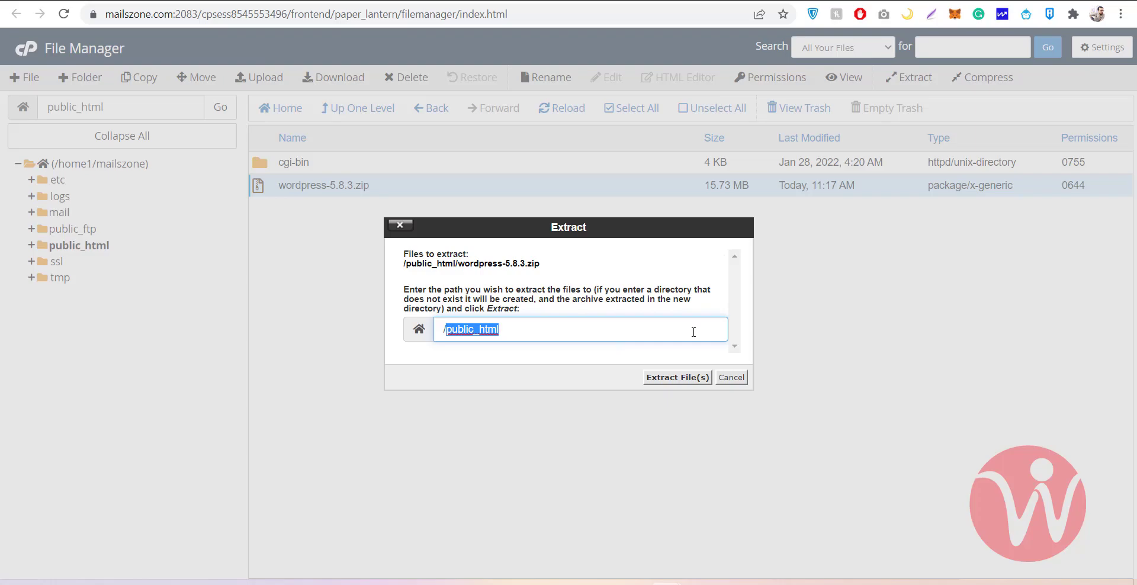
left_click(662, 379)
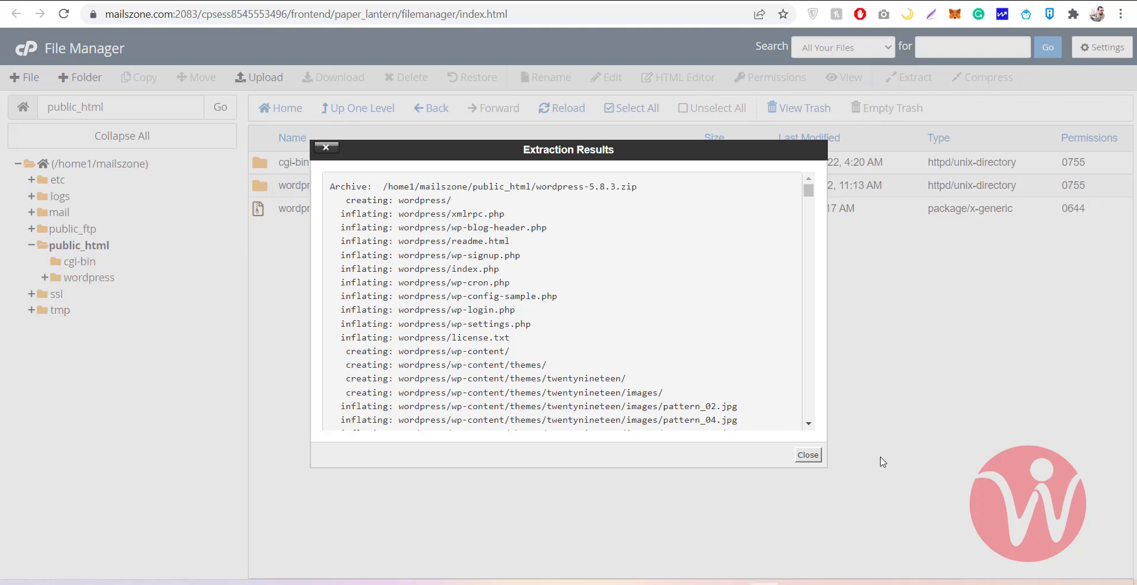
left_click(808, 455)
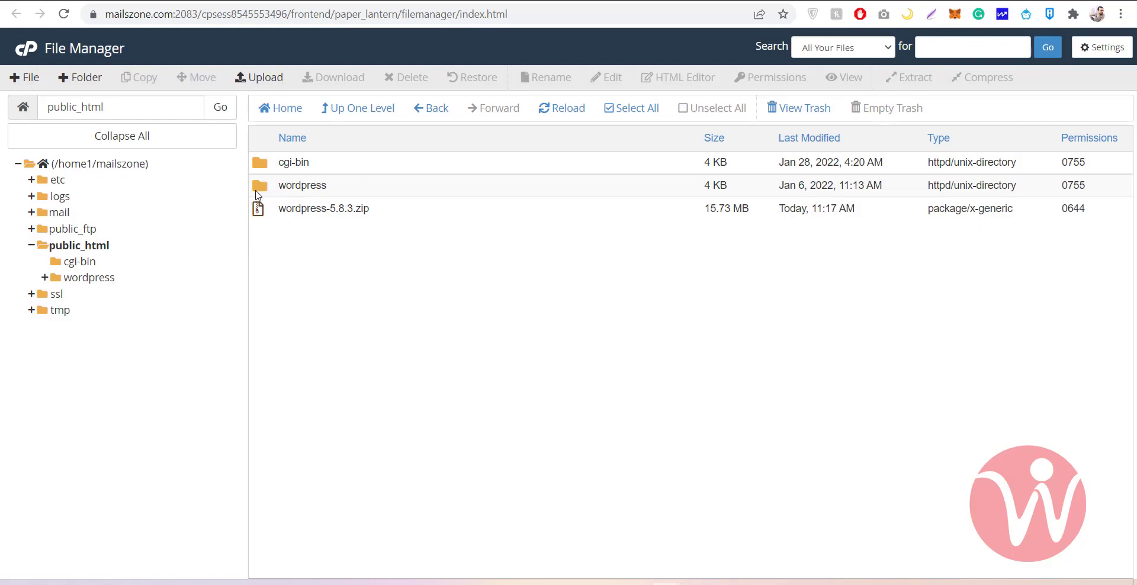
double_click(261, 187)
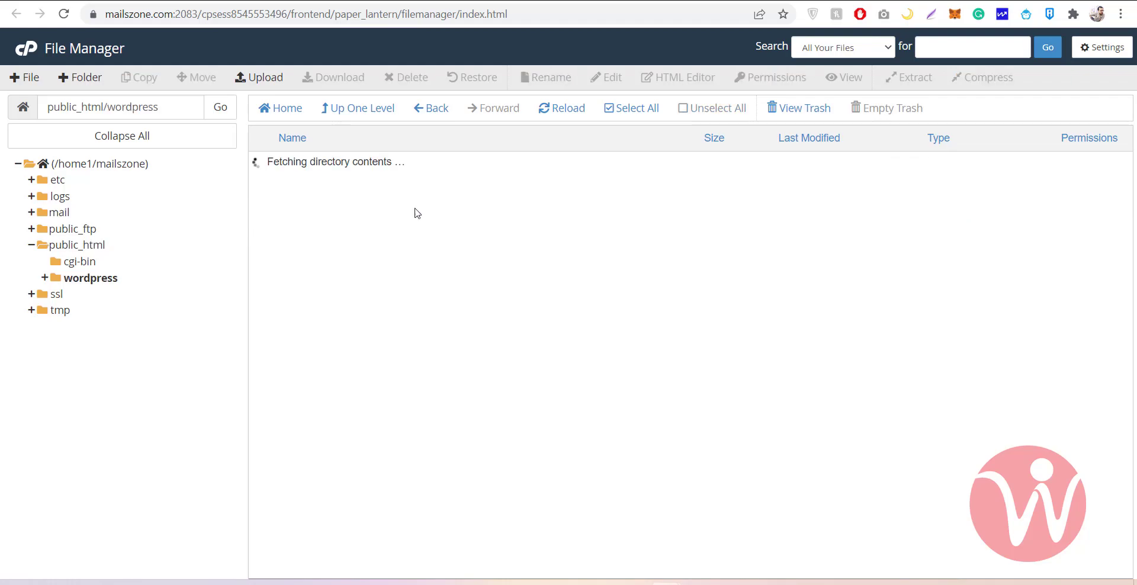
Select all files in the wordpress folder and move them to /public_html
left_click(625, 107)
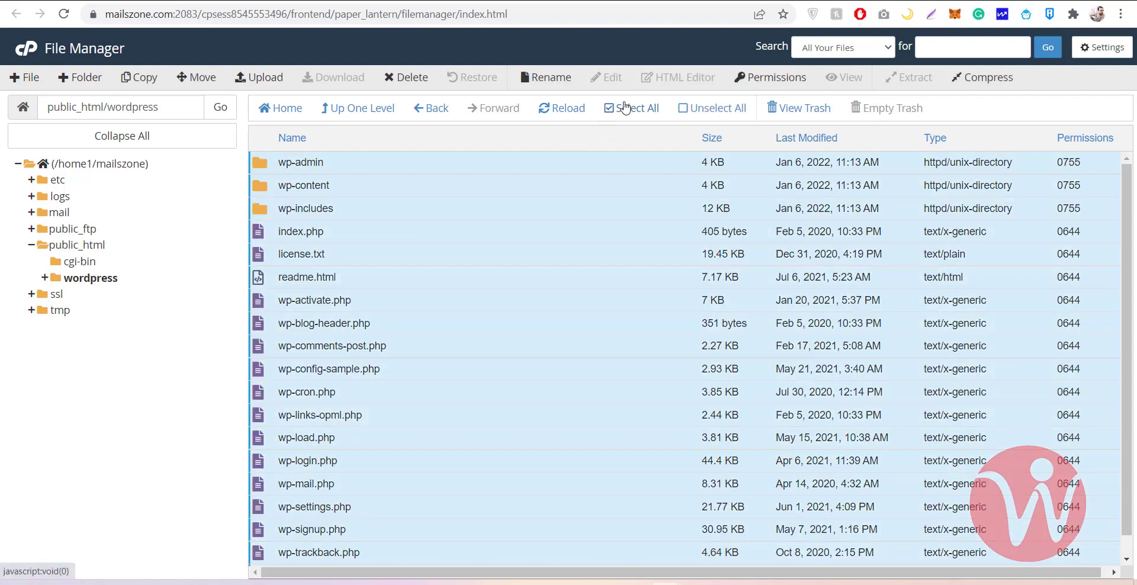
right_click(263, 167)
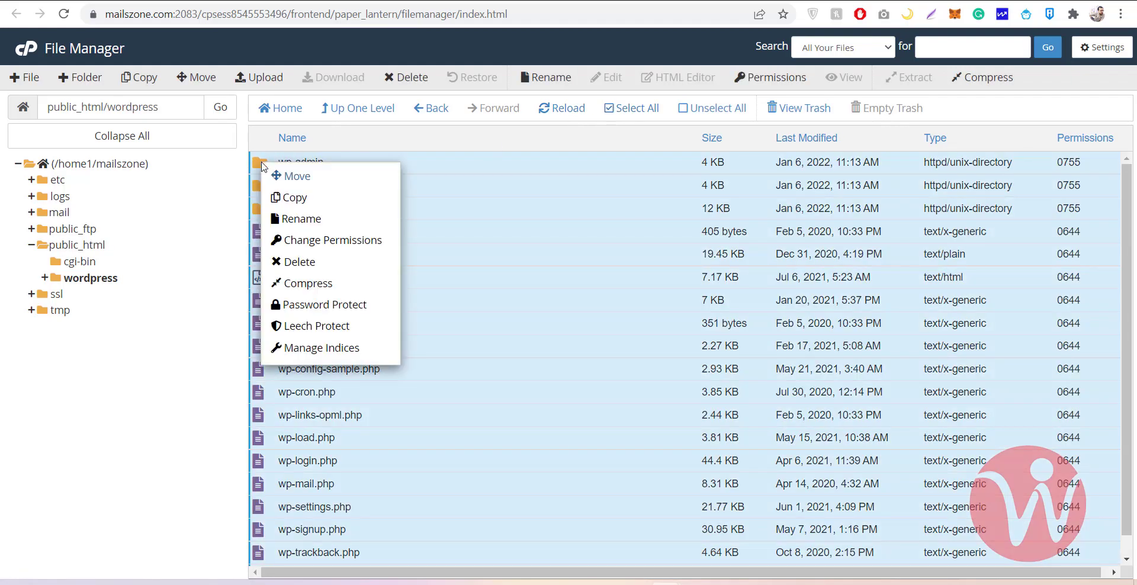
left_click(296, 175)
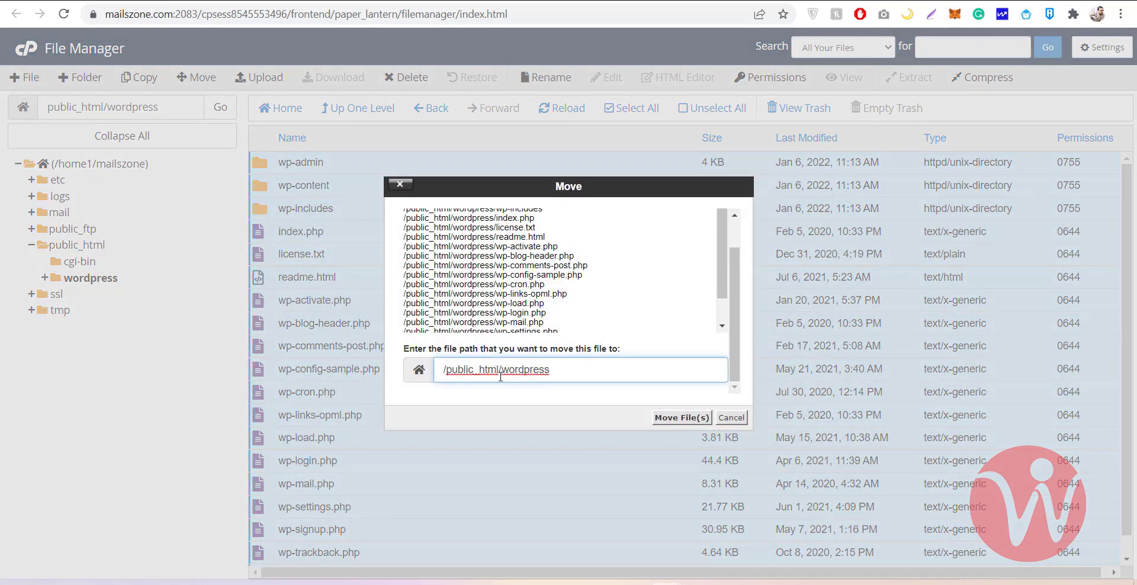
left_click_drag(502, 371, 574, 371)
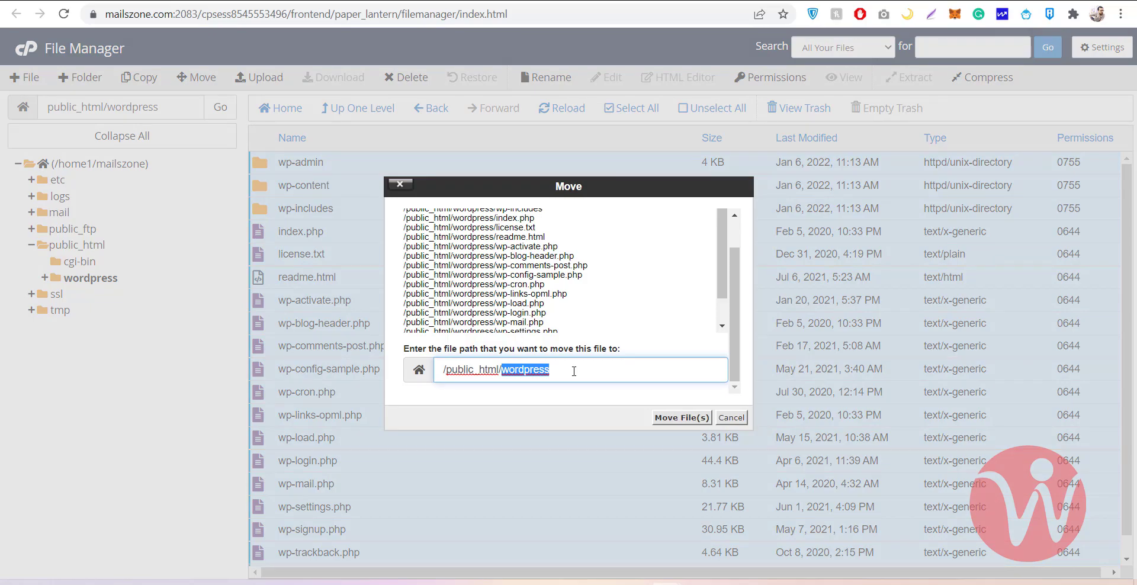
key("BackSpace")
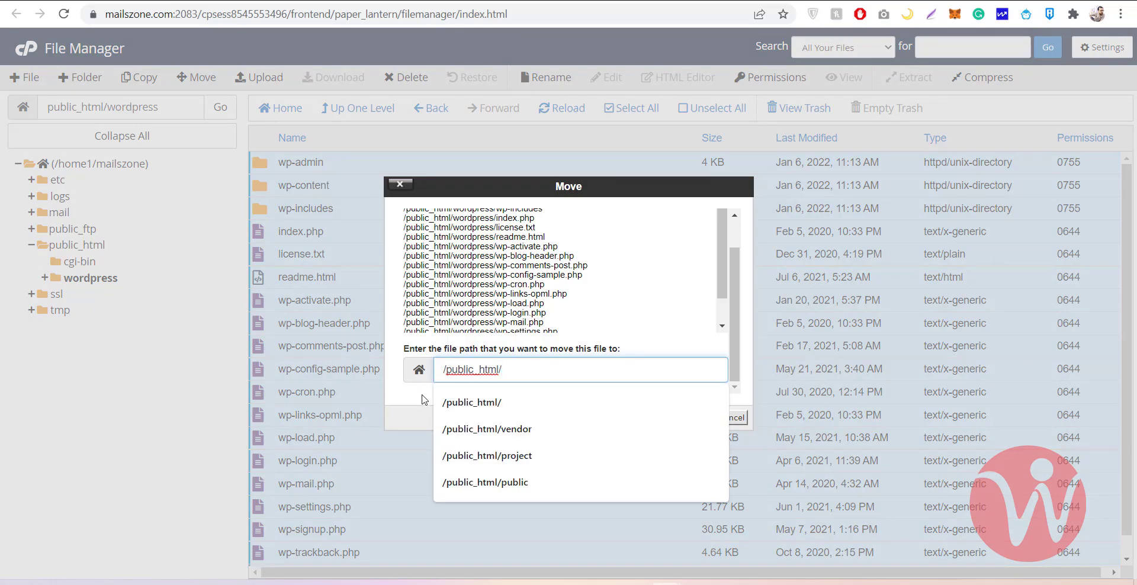
left_click(415, 416)
left_click(513, 366)
key("BackSpace")
left_click(408, 400)
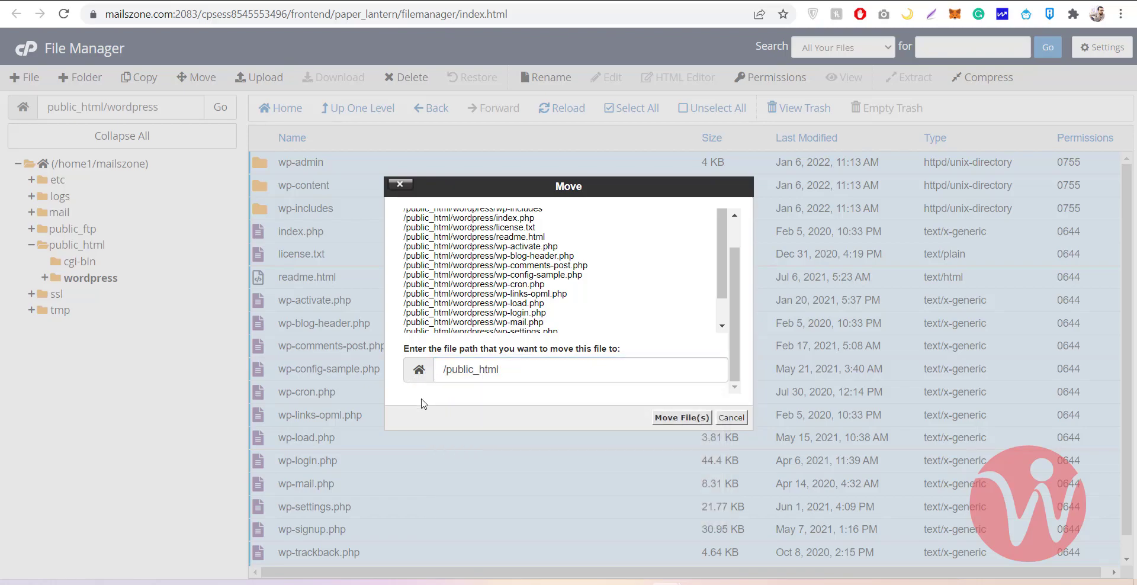
left_click(662, 421)
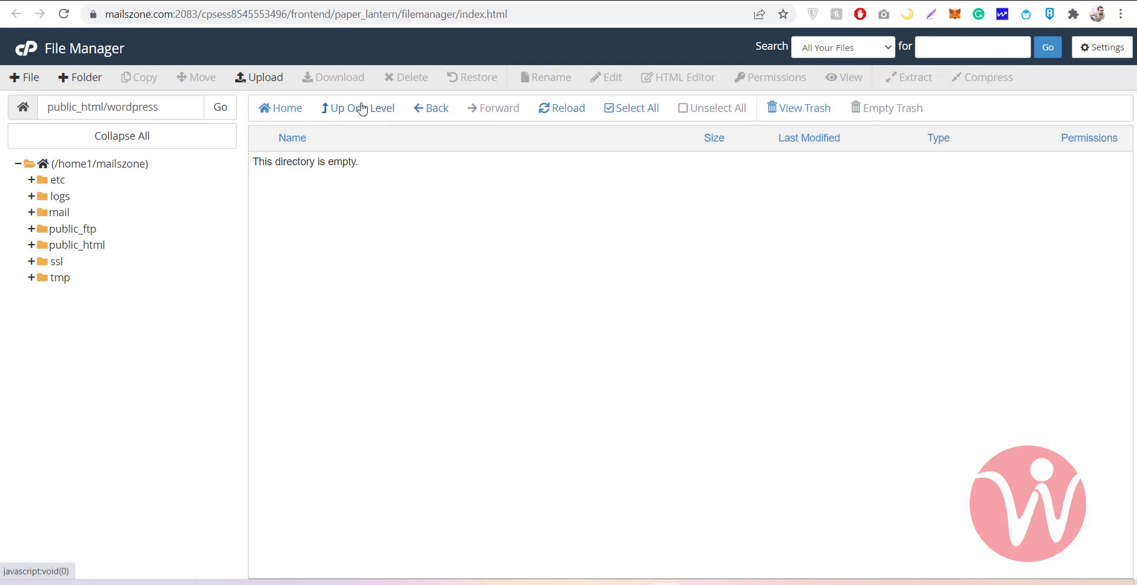
Go up to public_html and permanently delete the empty wordpress folder, skipping the trash
left_click(349, 108)
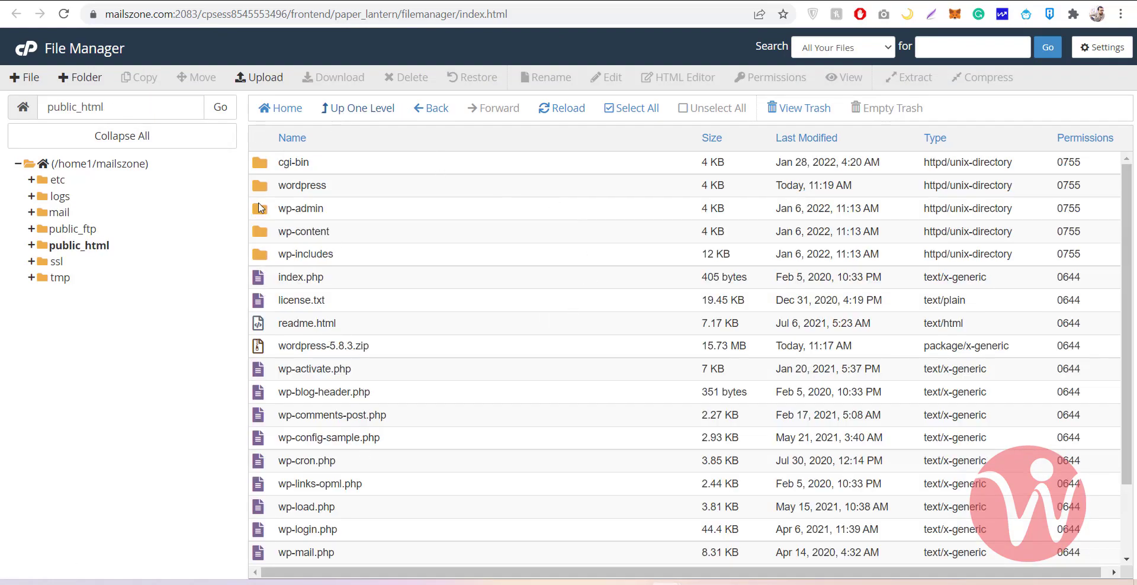
right_click(264, 191)
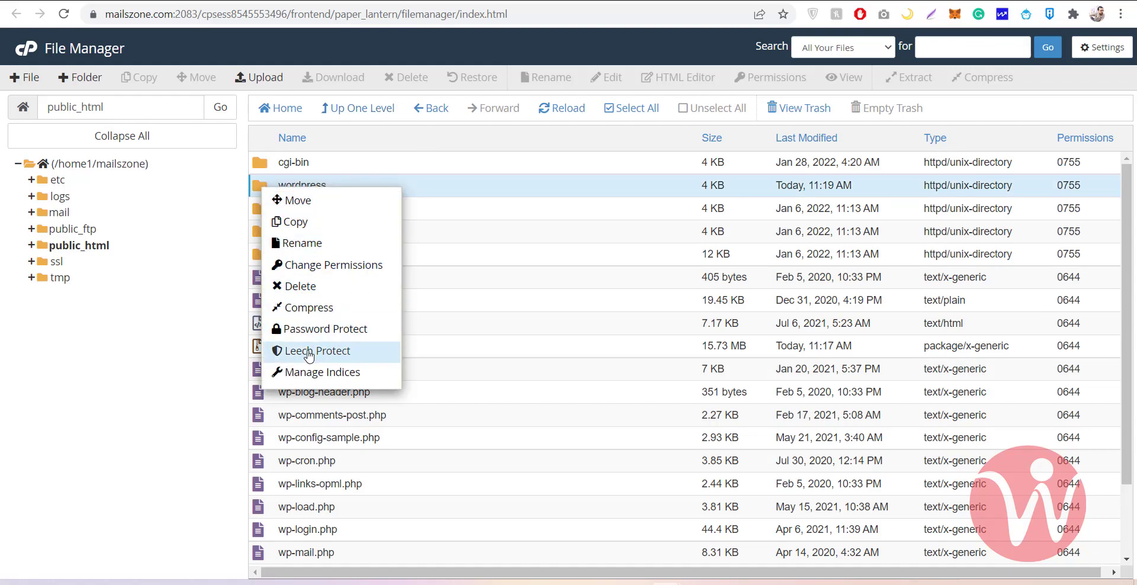
left_click(308, 288)
left_click(504, 309)
left_click(703, 351)
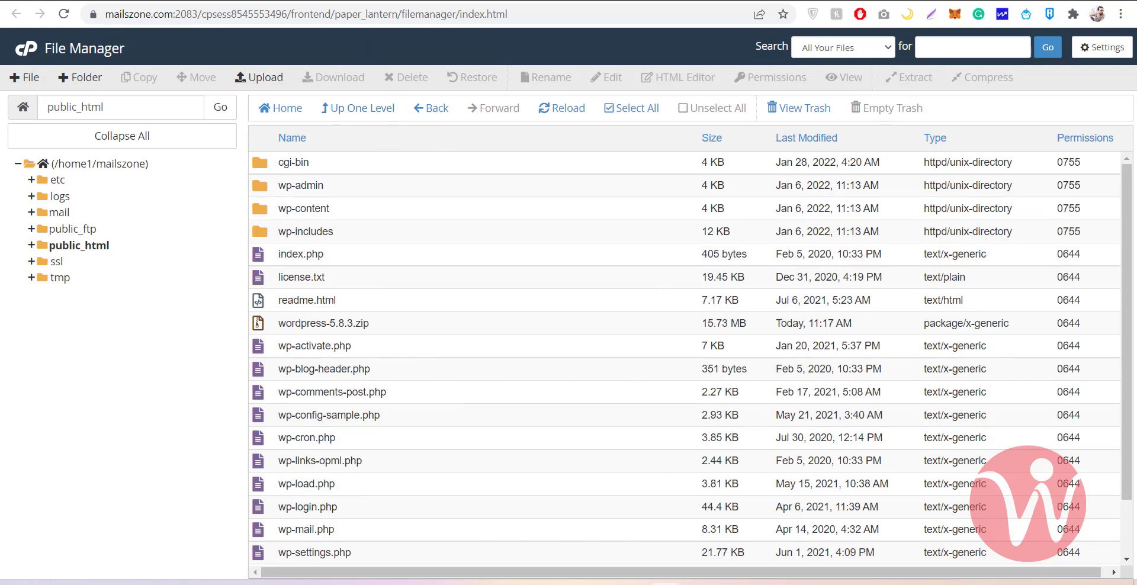
Close the File Manager and scroll the cPanel home page down to Databases to reach the MySQL Database Wizard
key("ctrl+w")
scroll(529, 375, "down", 1)
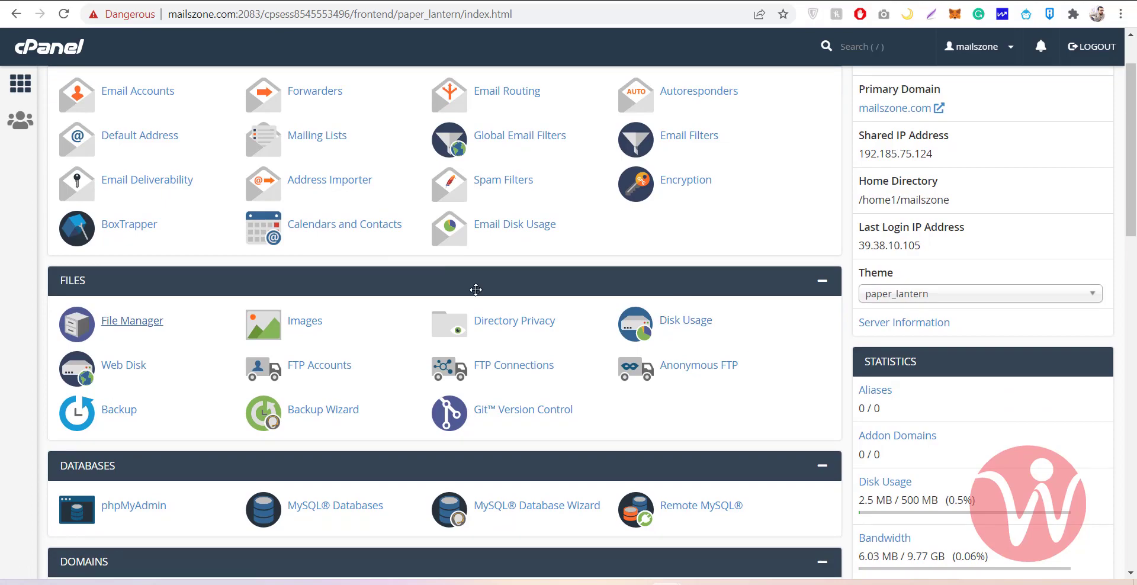
scroll(753, 391, "down", 3)
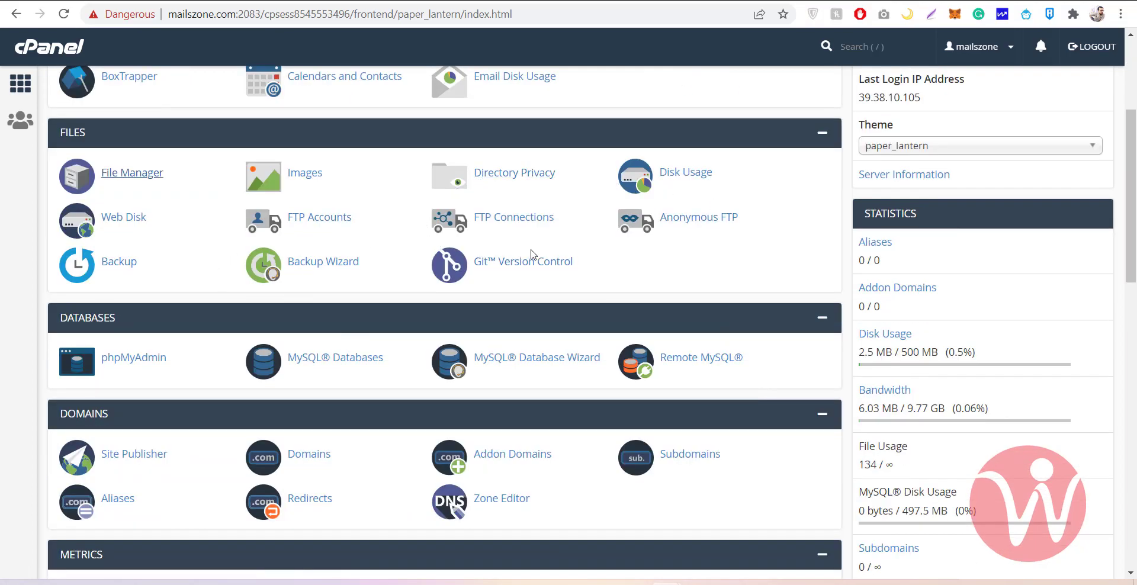
scroll(496, 262, "down", 3)
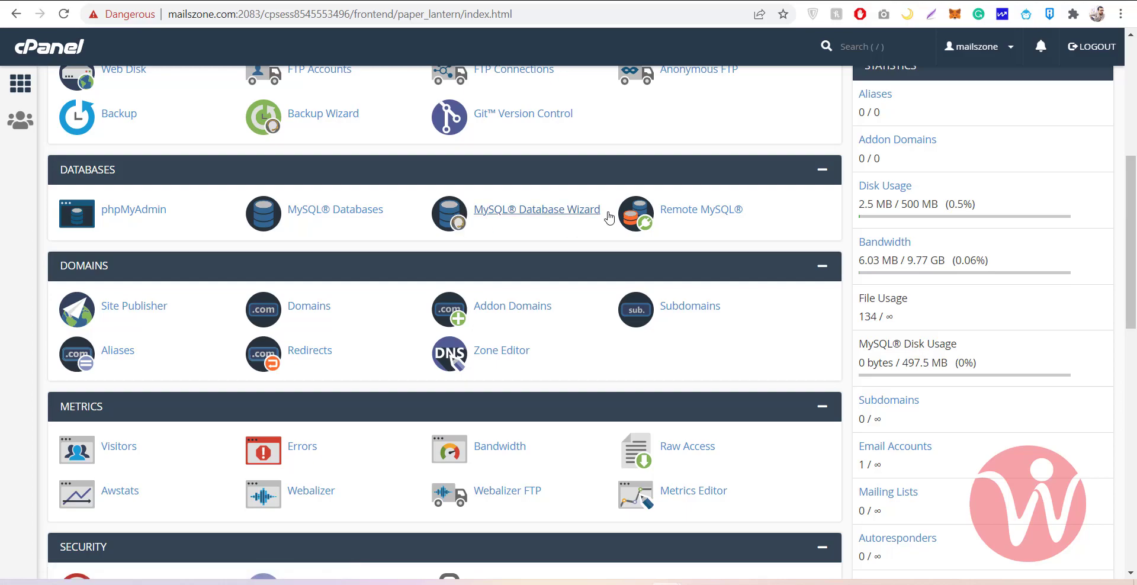
left_click(525, 211)
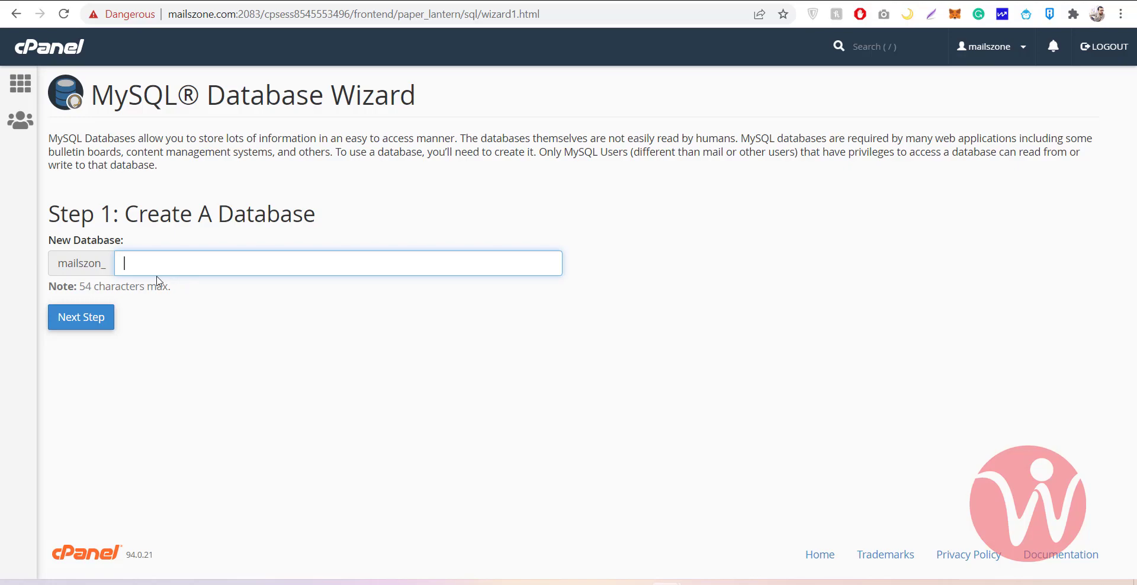
Create the database mailszon_mail in the wizard's first step
left_click(183, 257)
type("mail")
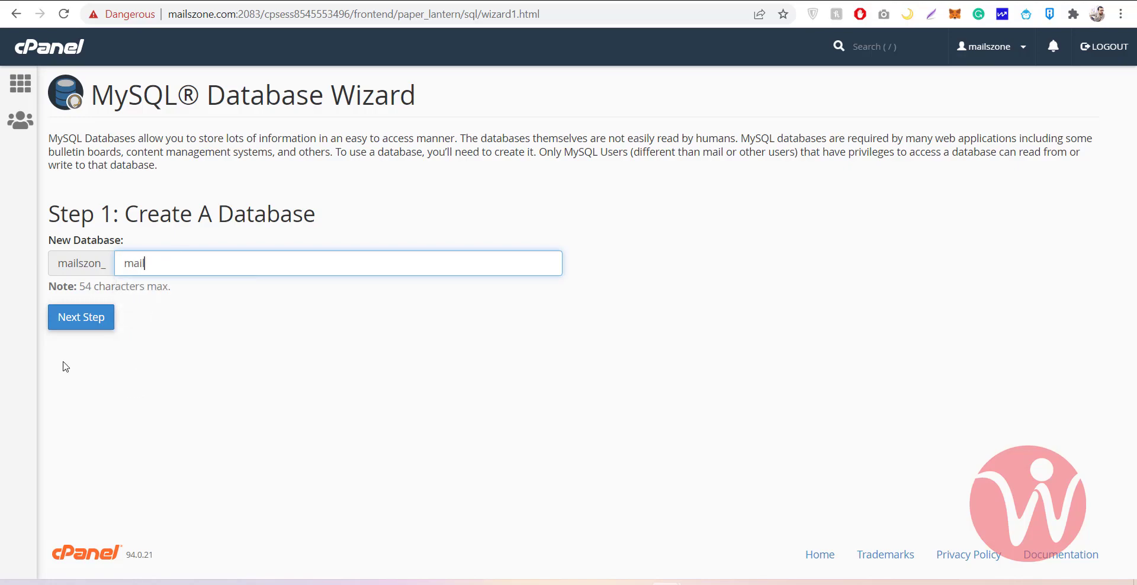
left_click(74, 317)
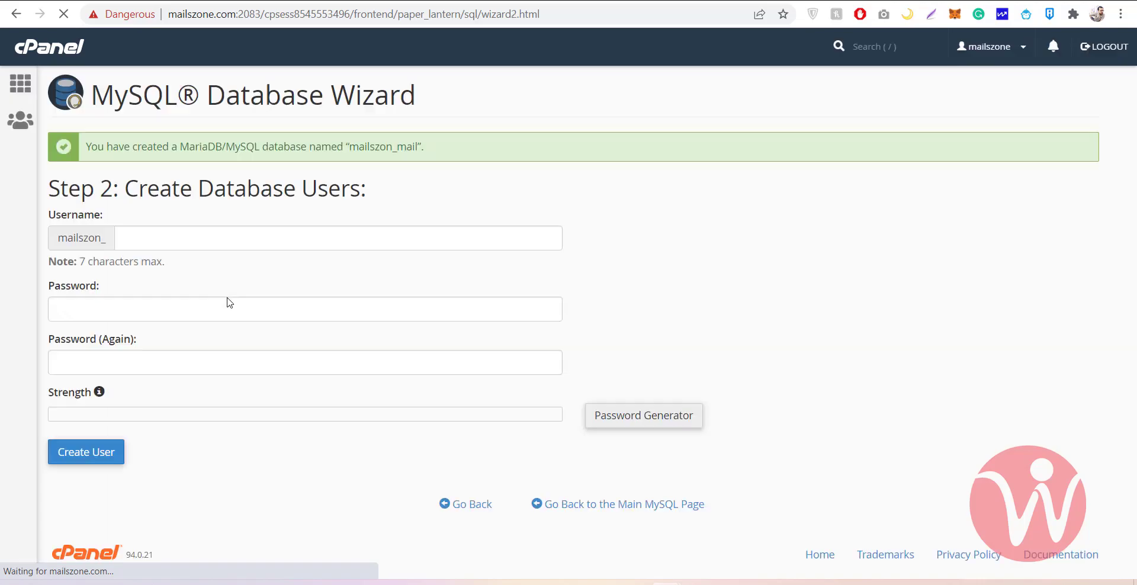
Create the database user mailszon_mail1 with a new password
left_click(169, 226)
left_click_drag(169, 226, 77, 232)
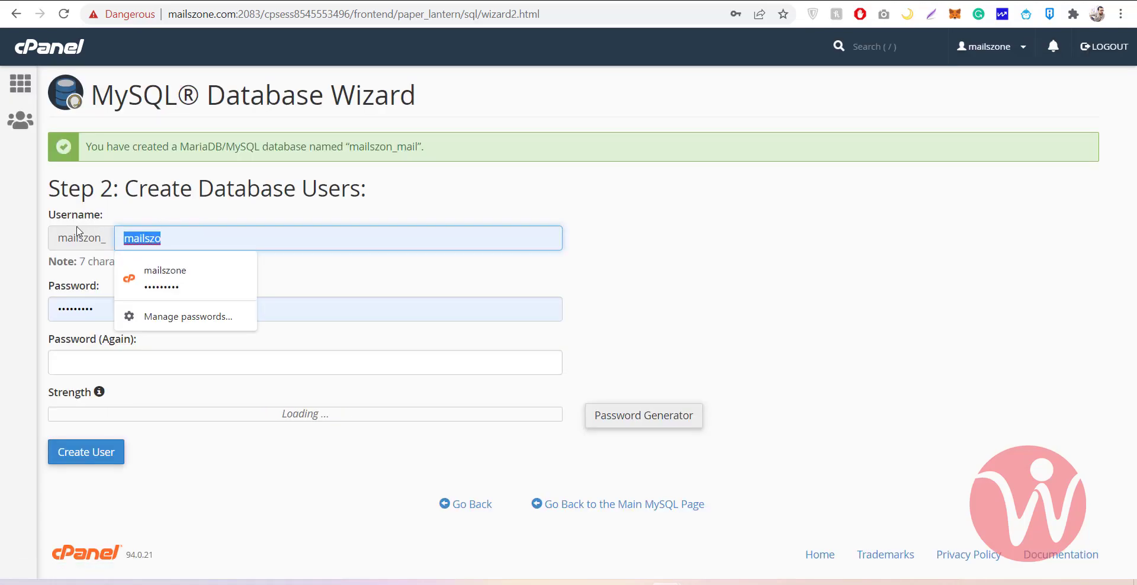
type("mail")
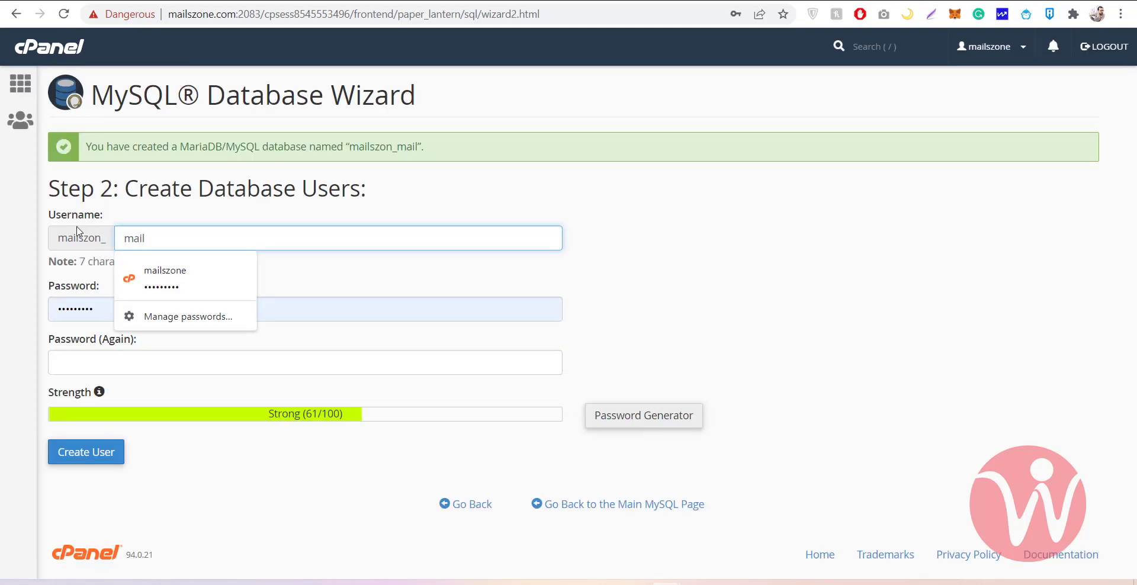
type("1")
double_click(120, 308)
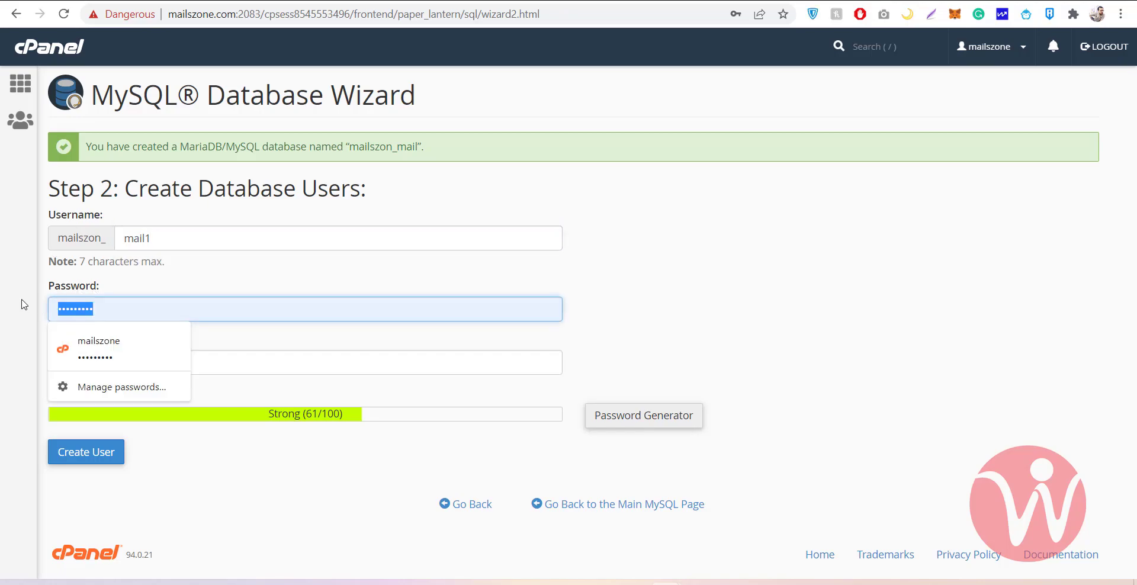
type("********")
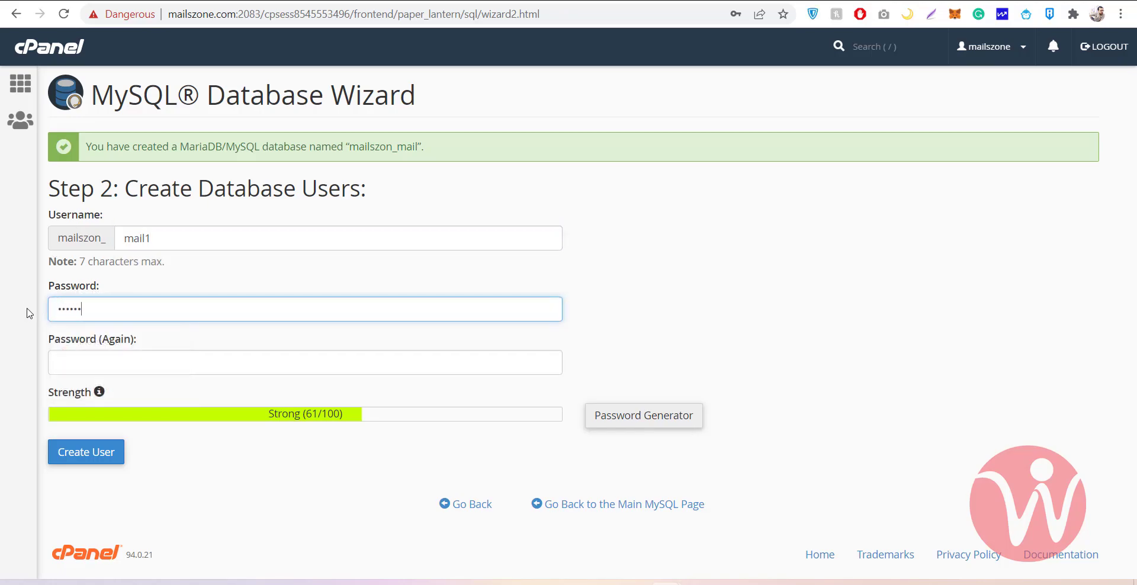
type("*")
key("Tab")
type("*********")
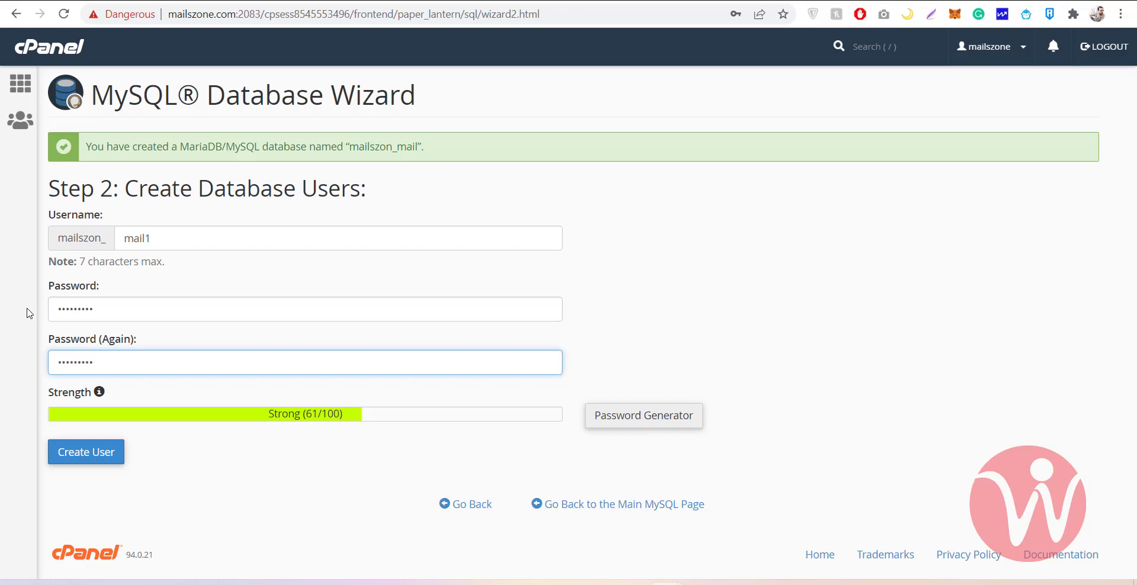
left_click(101, 452)
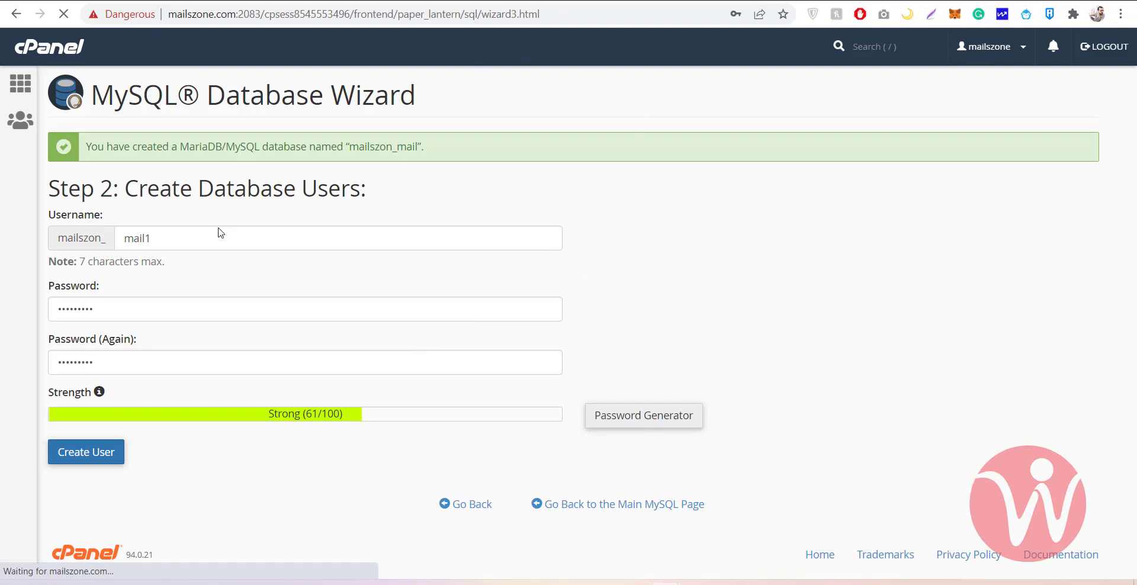
Grant the user ALL PRIVILEGES on the database and save the changes
left_click(109, 264)
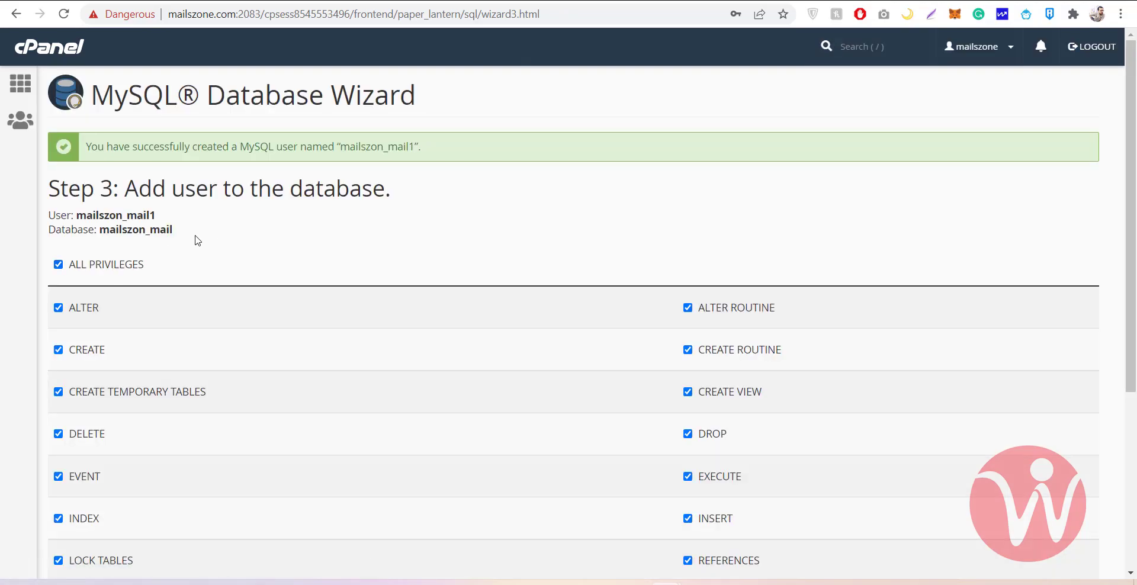
scroll(164, 166, "down", 4)
scroll(164, 166, "up", 3)
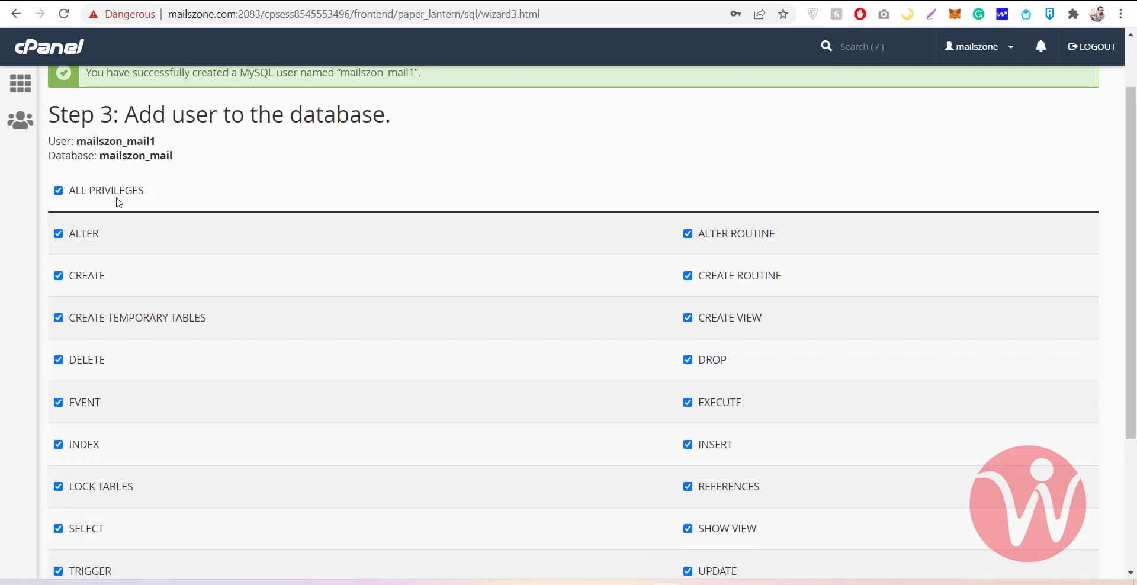
scroll(114, 200, "down", 4)
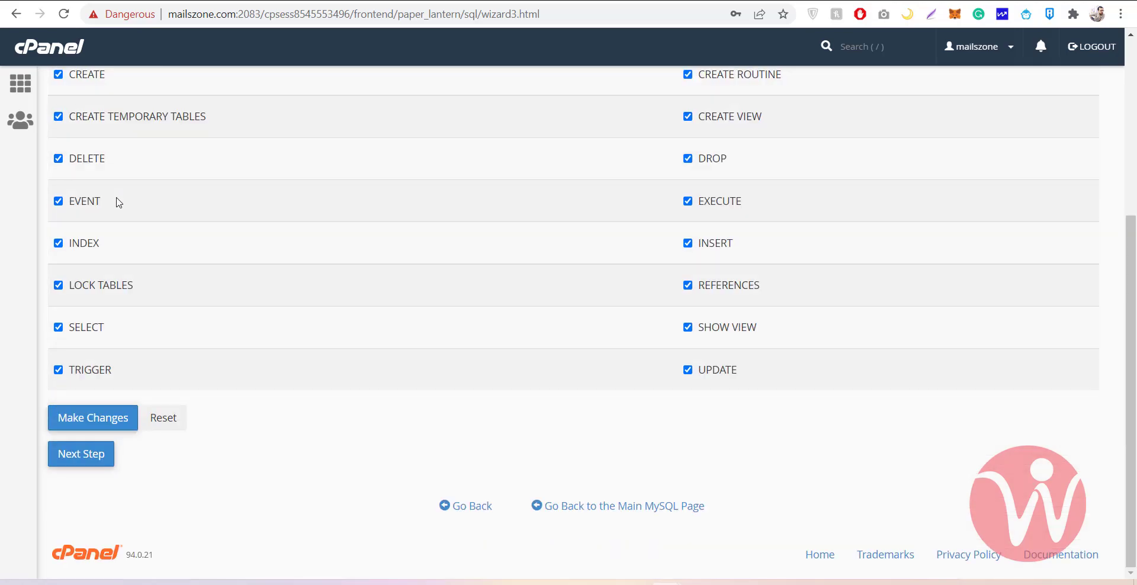
left_click(92, 426)
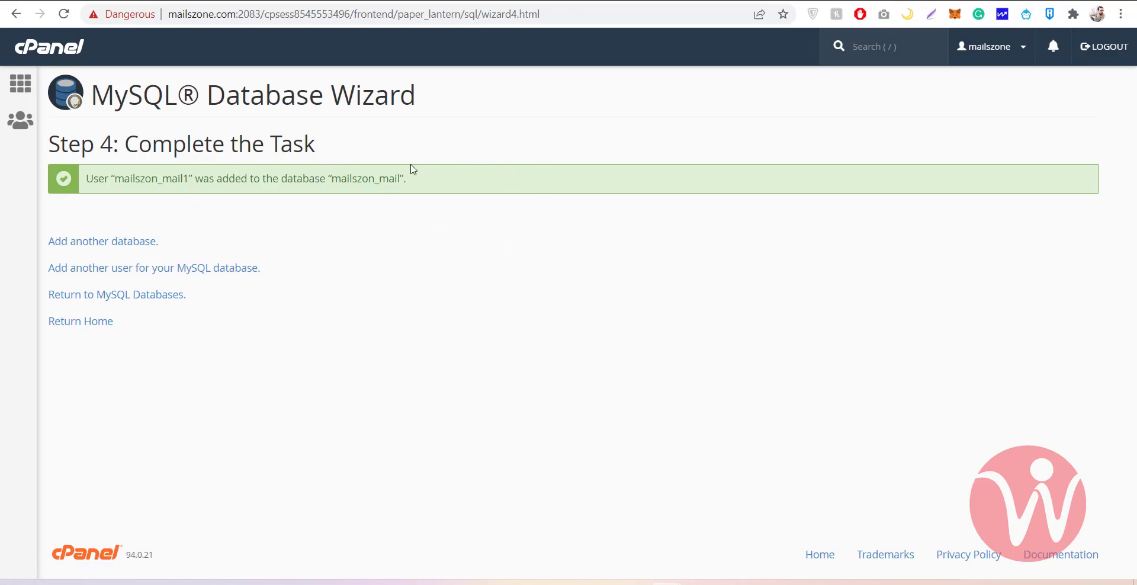
Highlight the mailszon_mail name in the confirmation and open a new browser tab
left_click_drag(401, 180, 339, 178)
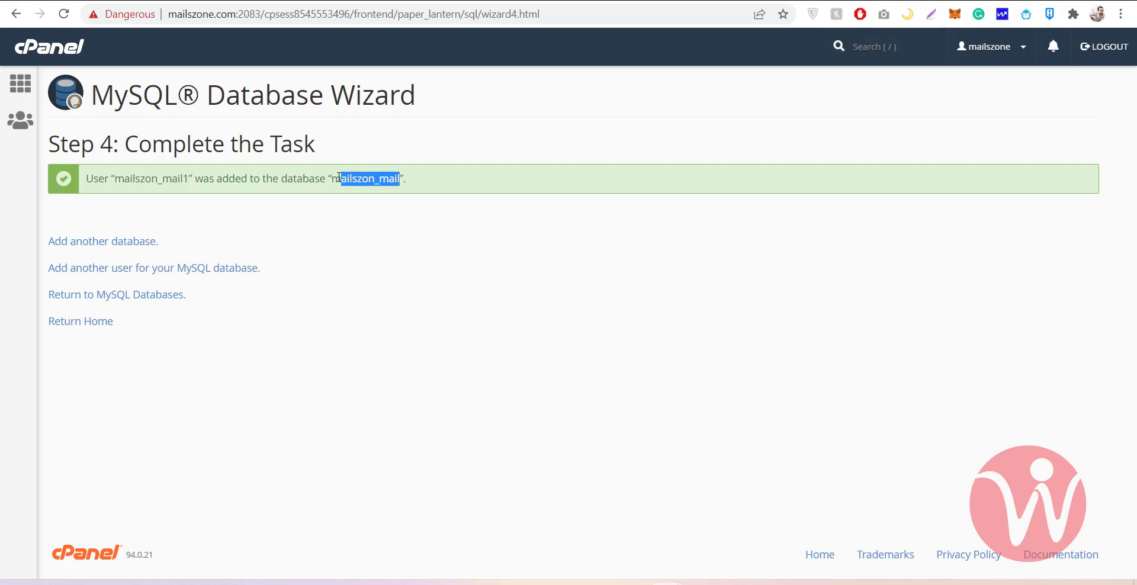
left_click(339, 178)
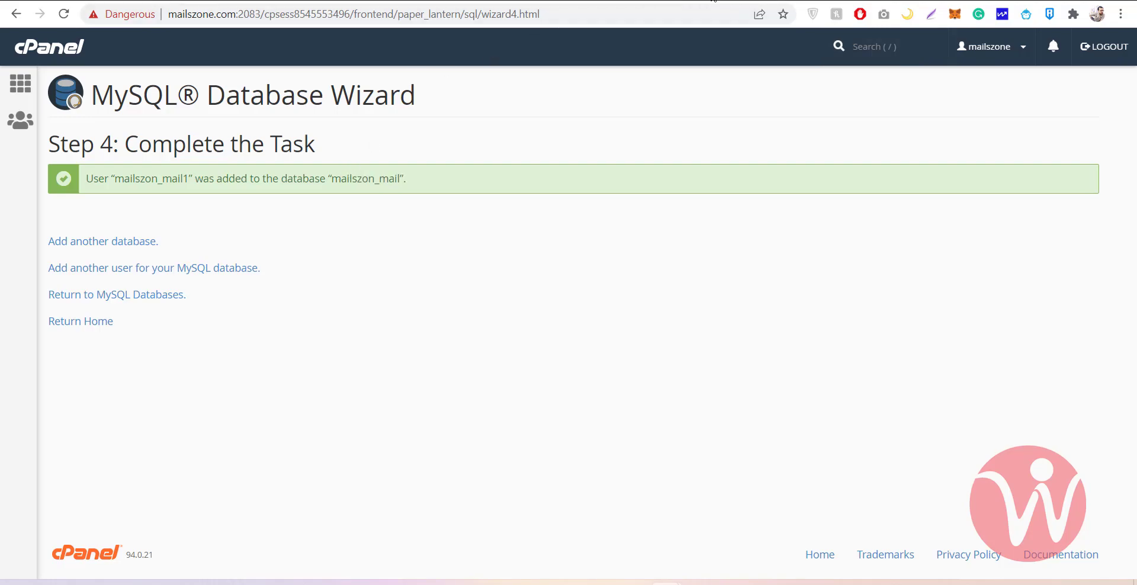
key("ctrl+t")
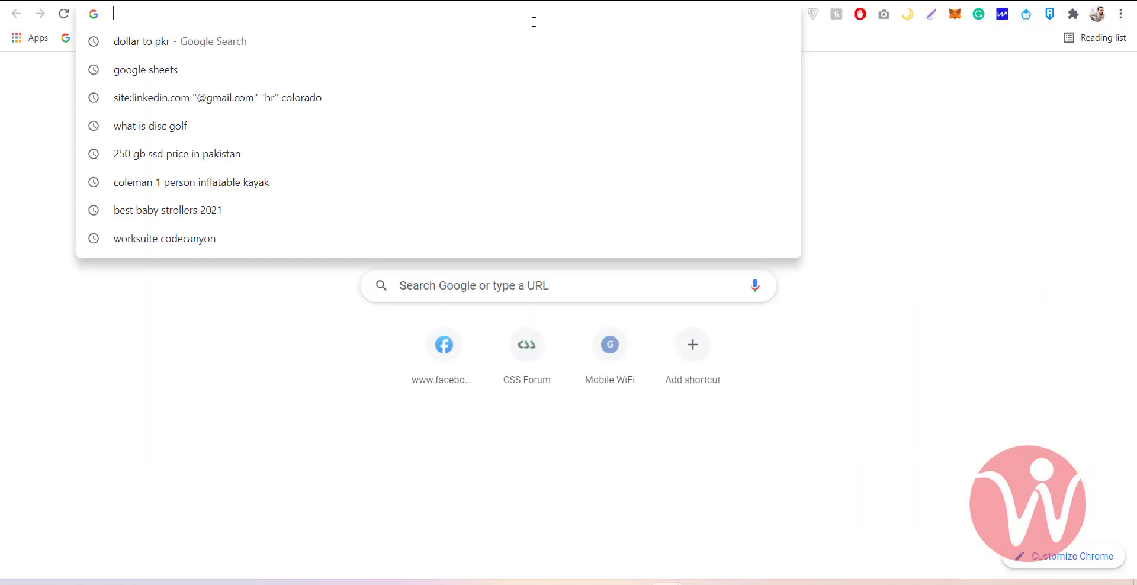
Go to mailszone.com and continue the WordPress setup in English (United States)
type("mails")
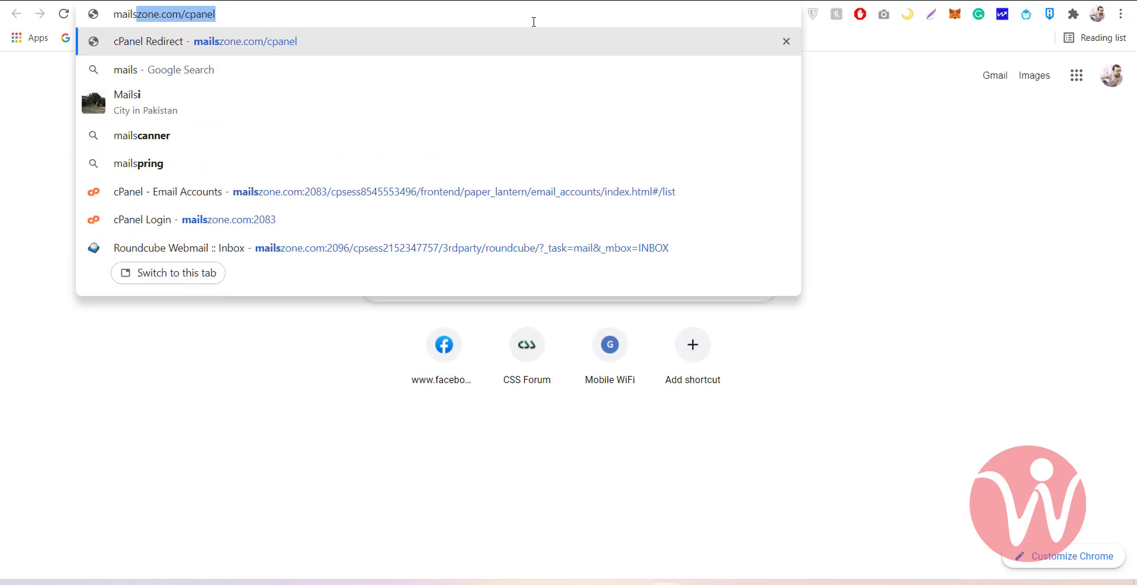
type("zone.c")
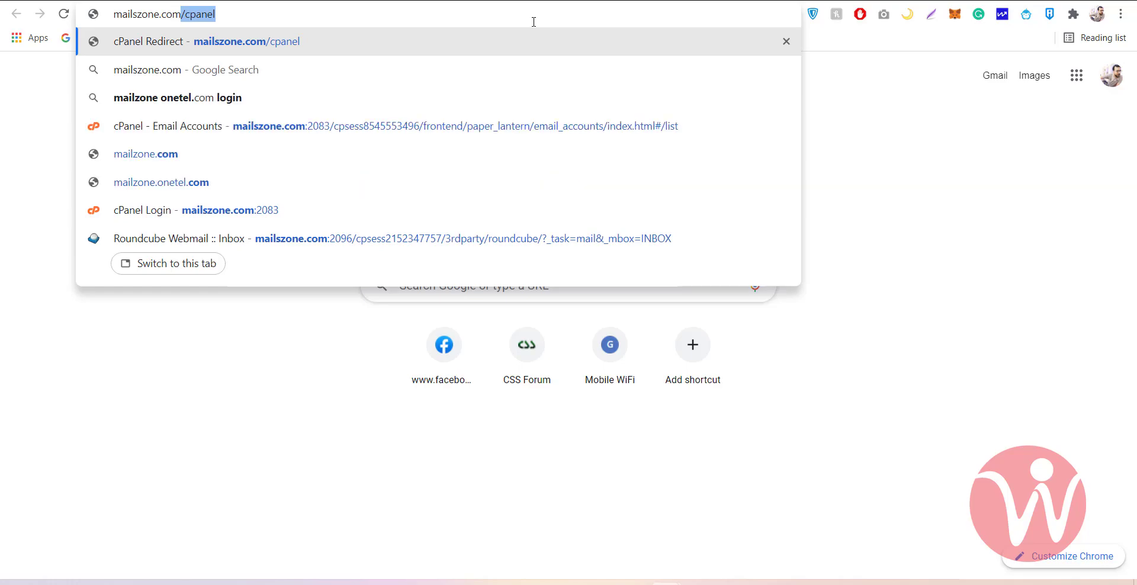
type("om")
key("Return")
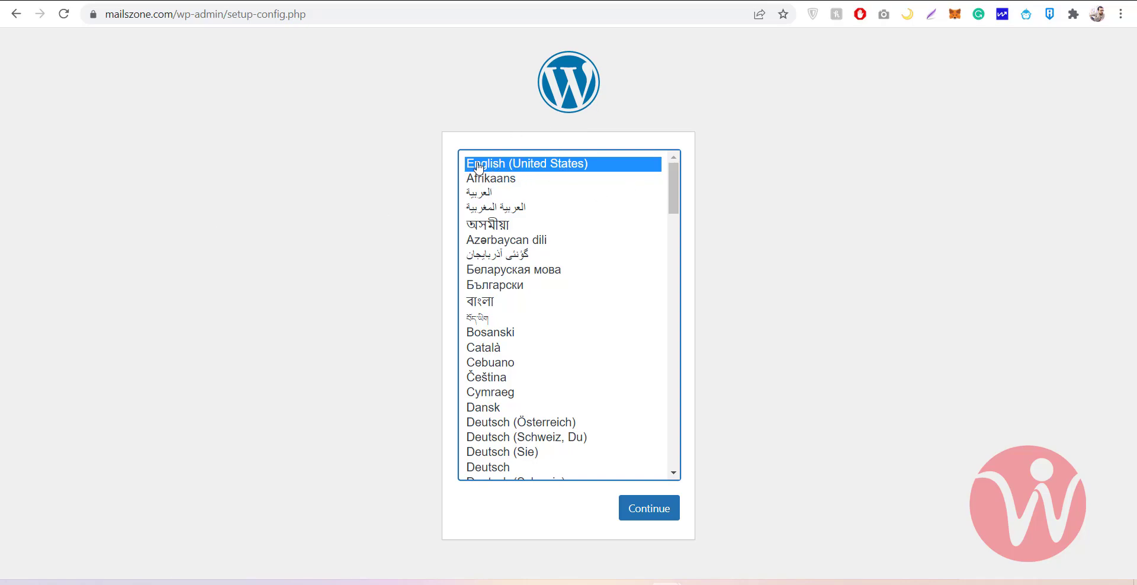
left_click(654, 515)
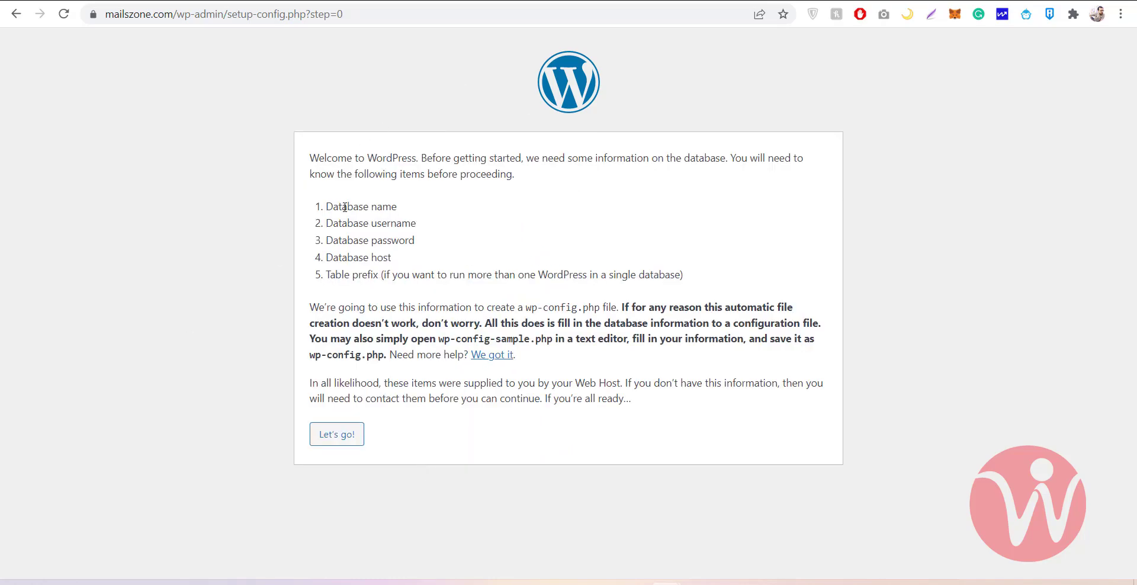
Review the database name, username, password and host requirements, then choose Let's go!
left_click_drag(344, 207, 416, 242)
left_click(354, 224)
left_click(372, 240)
left_click(374, 259)
left_click_drag(332, 258, 410, 260)
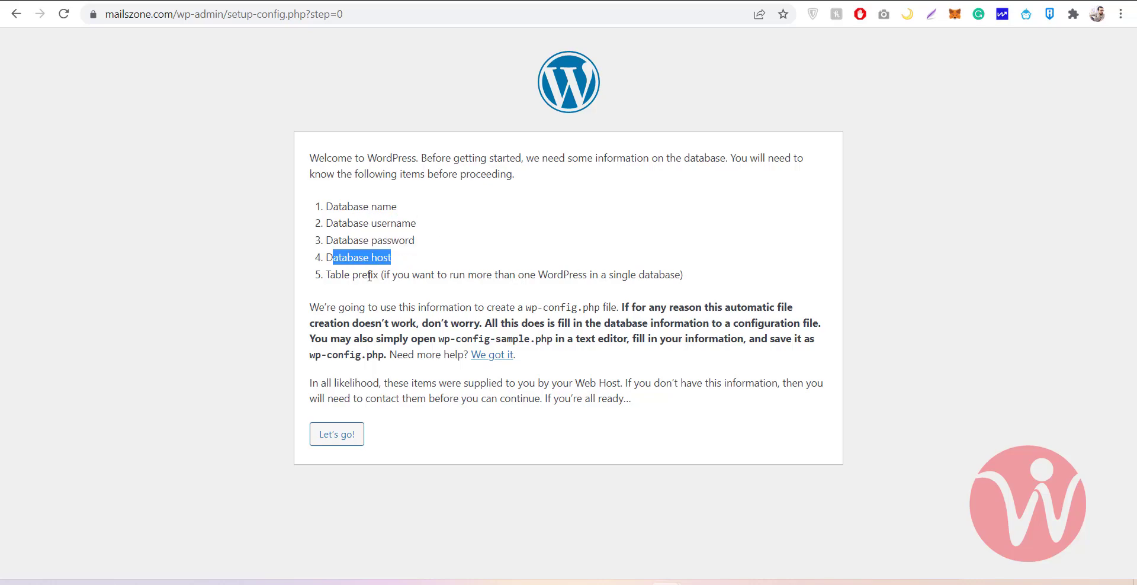
left_click(333, 436)
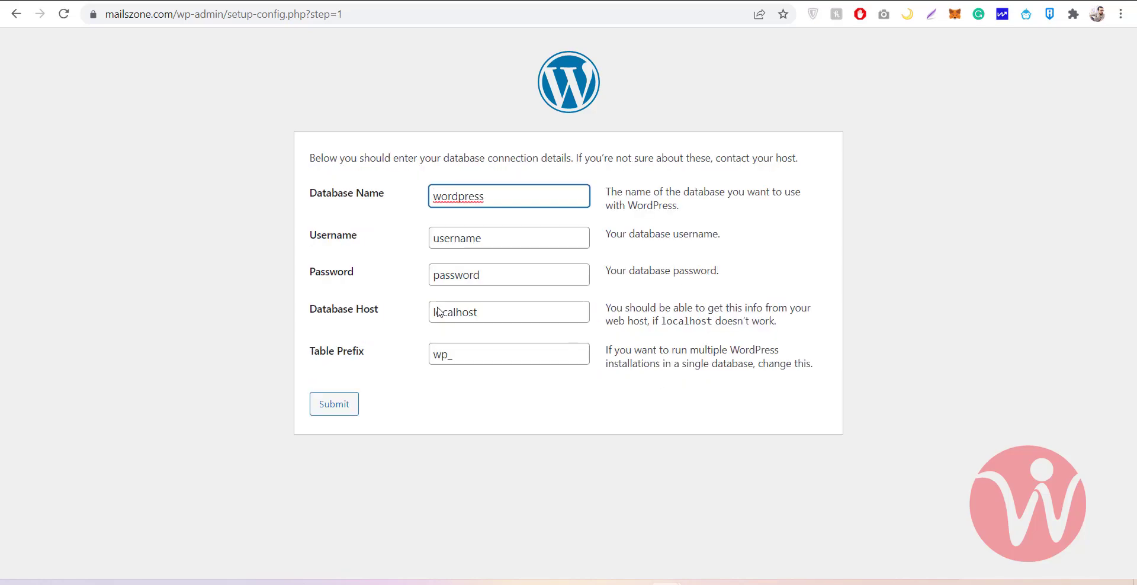
Copy mailszon_mail from the cPanel wizard and paste it as the Database Name
left_click(436, 2)
left_click(297, 1)
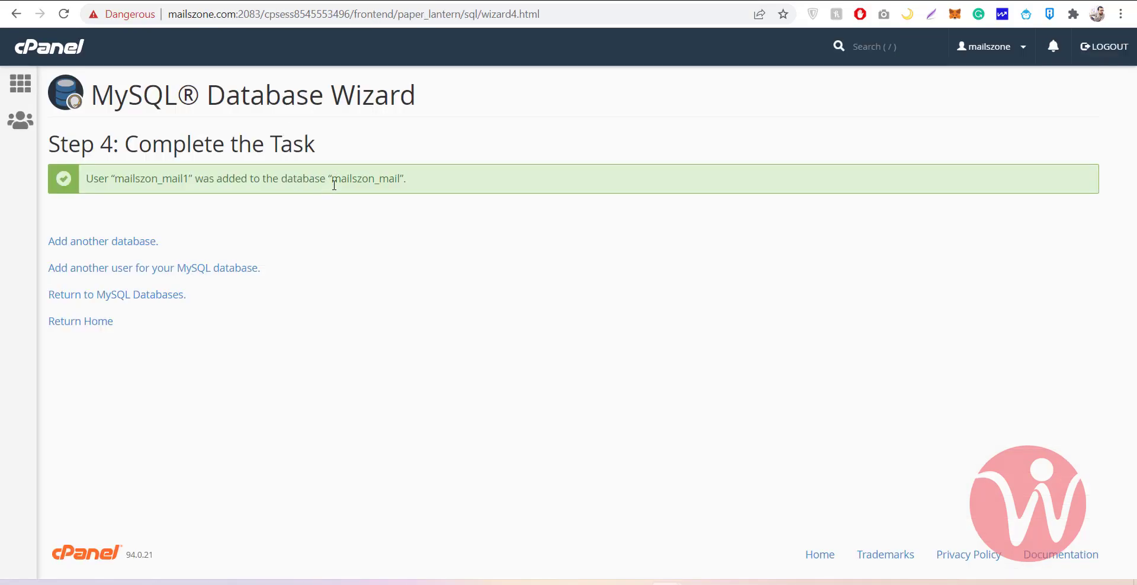
left_click_drag(334, 180, 401, 179)
key("ctrl+c")
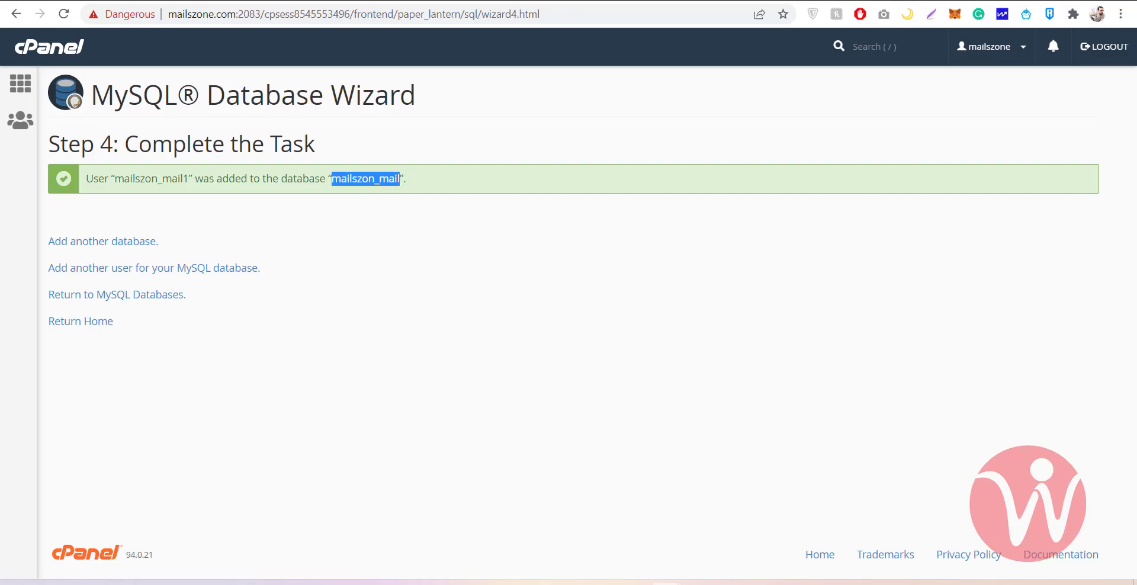
left_click(757, 1)
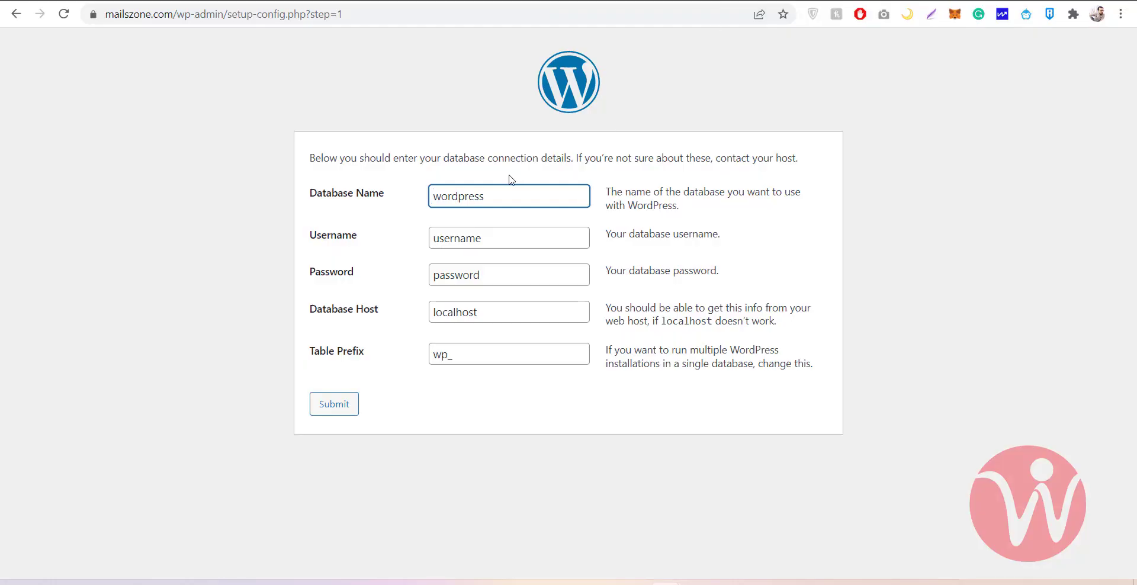
double_click(495, 203)
key("ctrl+v")
Copy the database user name from cPanel and paste it into the Username field
left_click(487, 236)
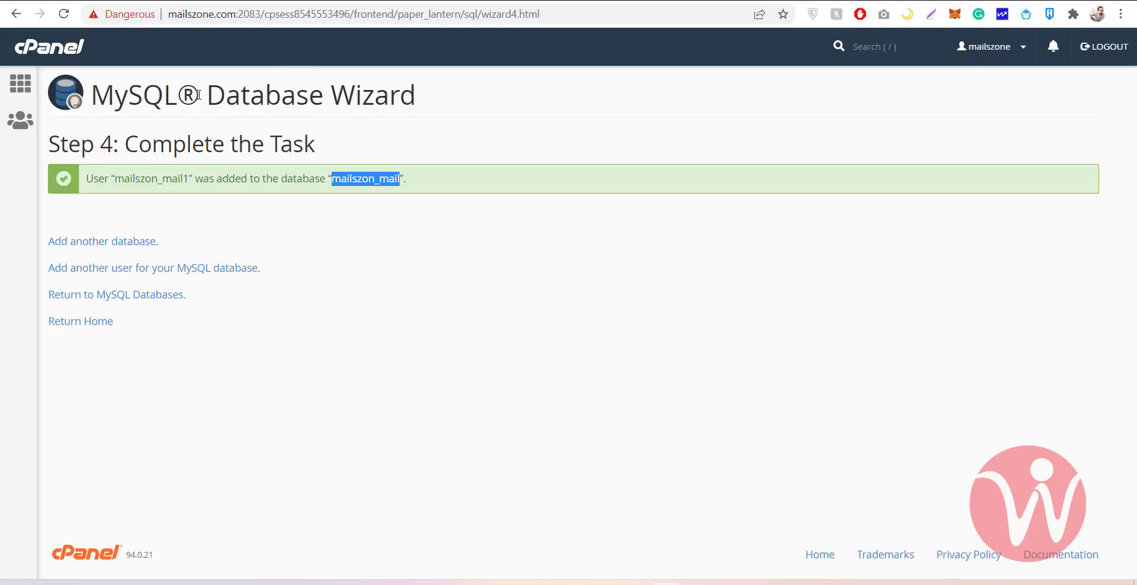
left_click(188, 177)
left_click_drag(188, 176, 118, 180)
key("ctrl+c")
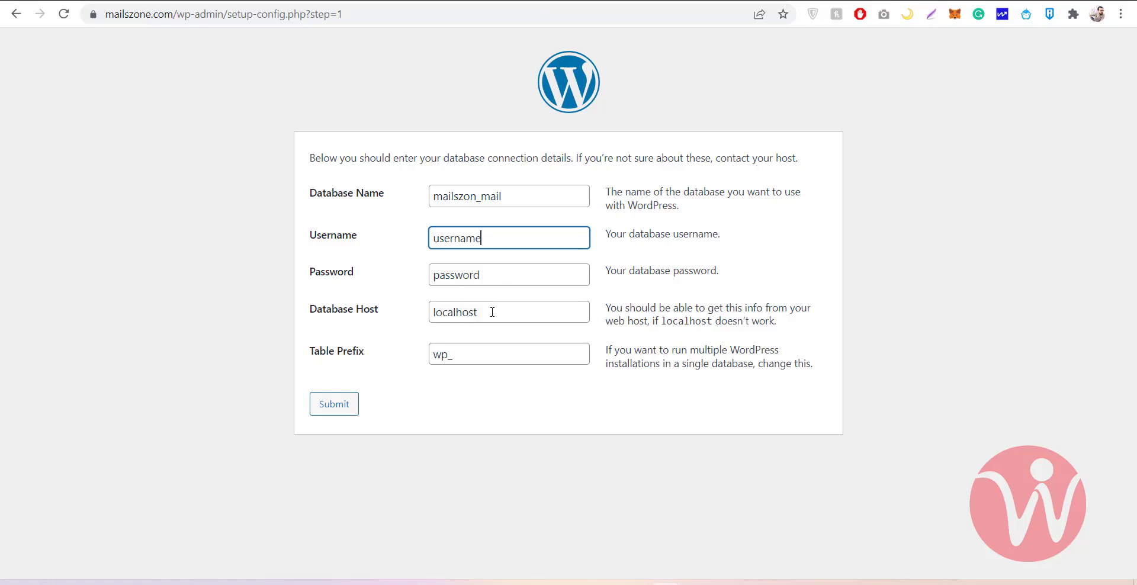
left_click(494, 273)
left_click(502, 237)
left_click_drag(502, 237, 373, 237)
key("ctrl+v")
key("Tab")
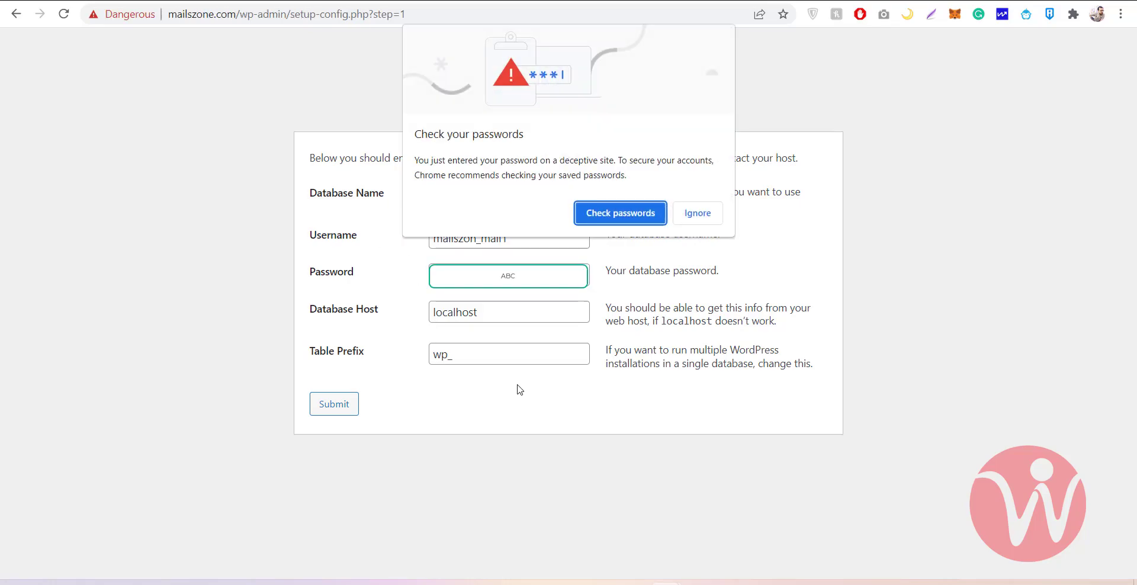
Dismiss the browser's password warning and check the localhost database host value
left_click(700, 213)
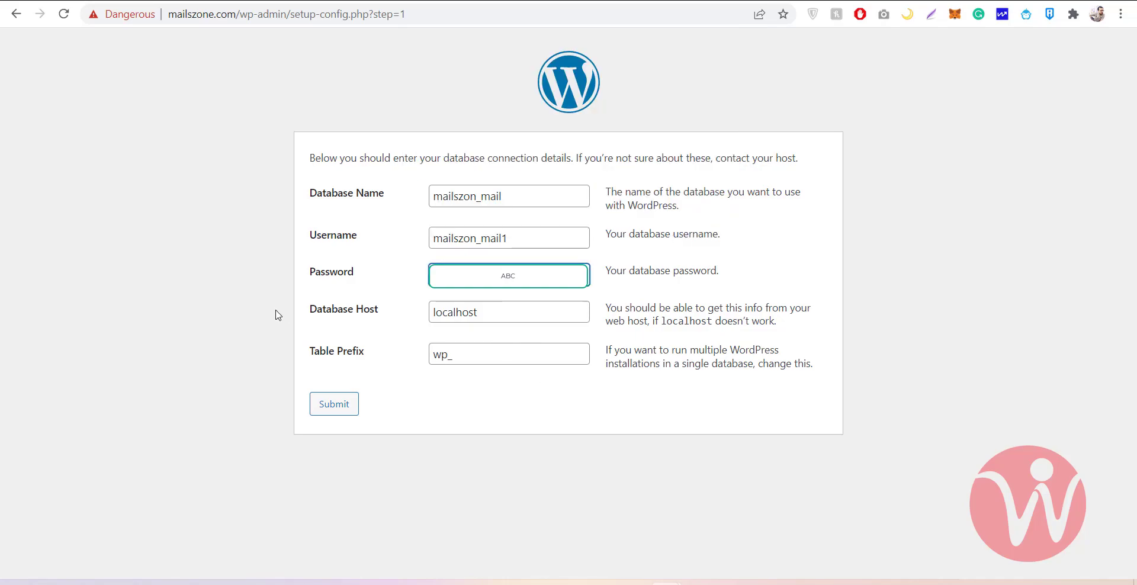
left_click_drag(515, 311, 363, 318)
left_click(489, 309)
left_click_drag(489, 309, 352, 314)
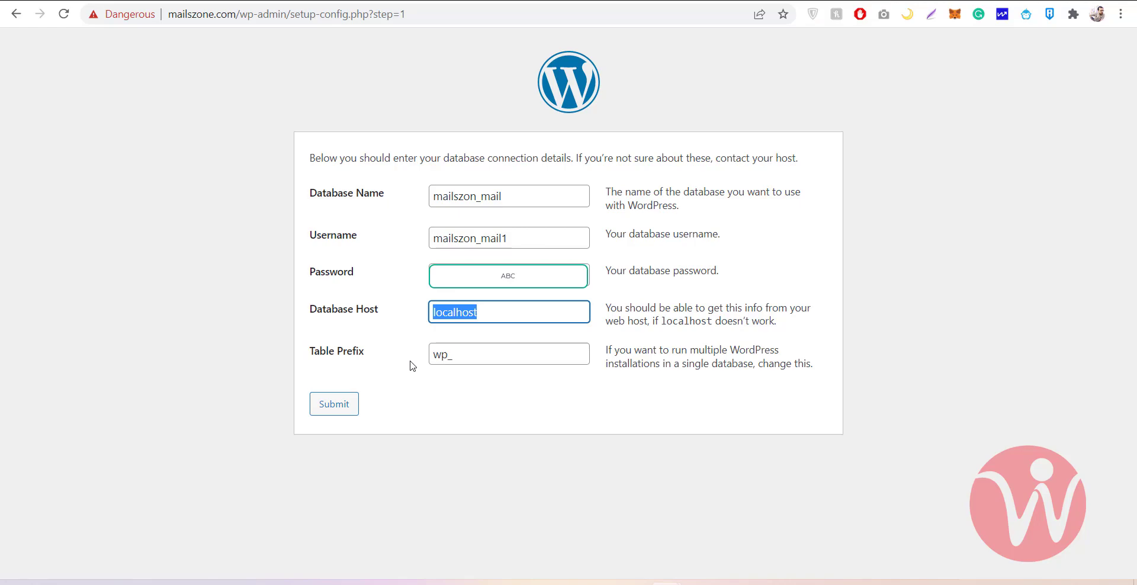
Submit the database details, run the installation, and enter the site title MailsZone
left_click(335, 407)
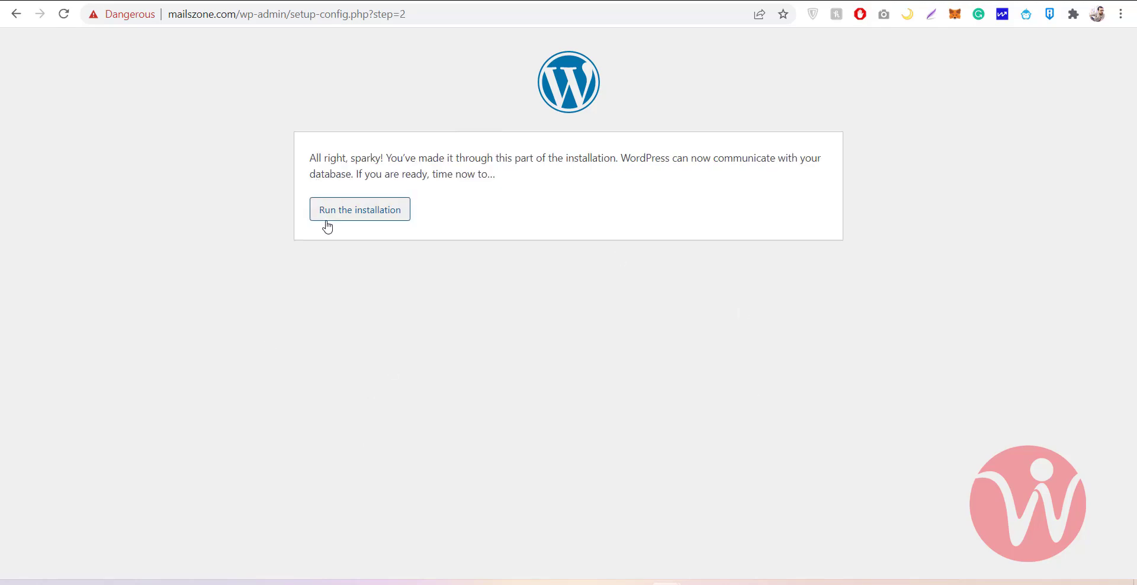
left_click(325, 225)
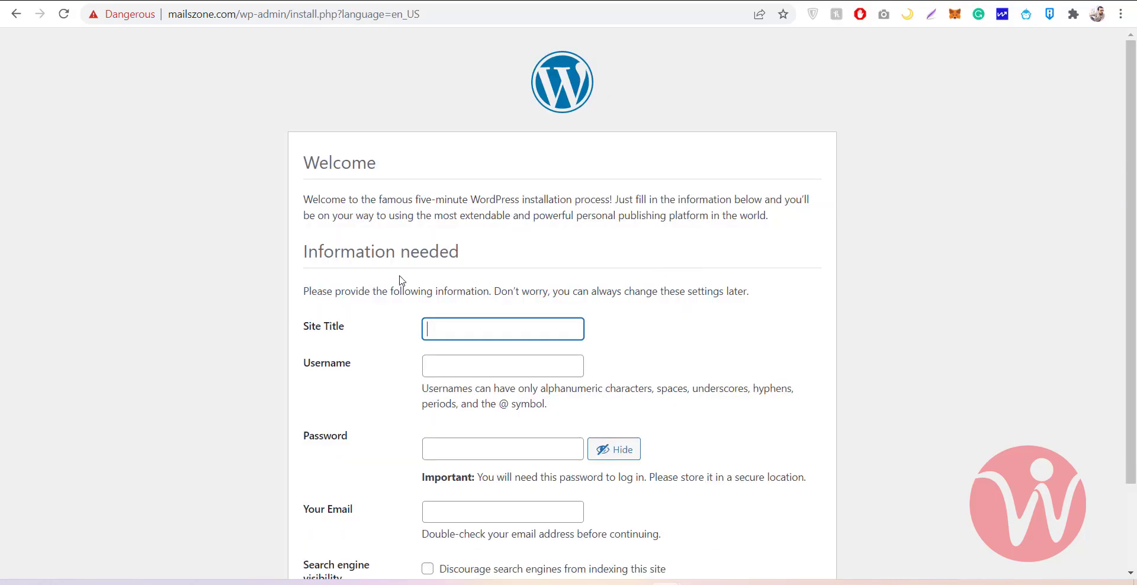
scroll(399, 280, "down", 2)
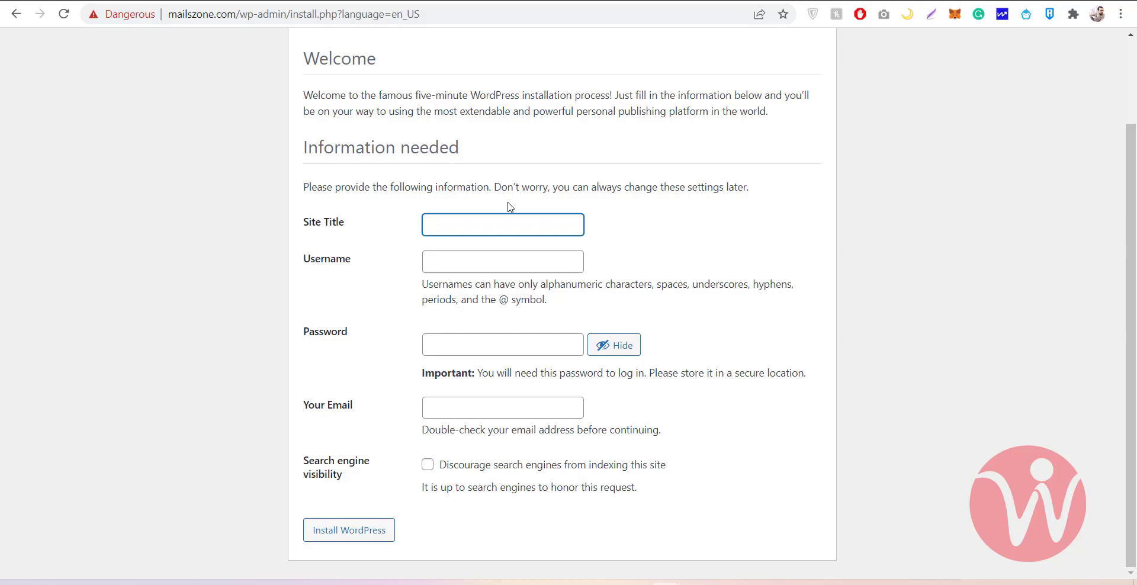
type("Mail")
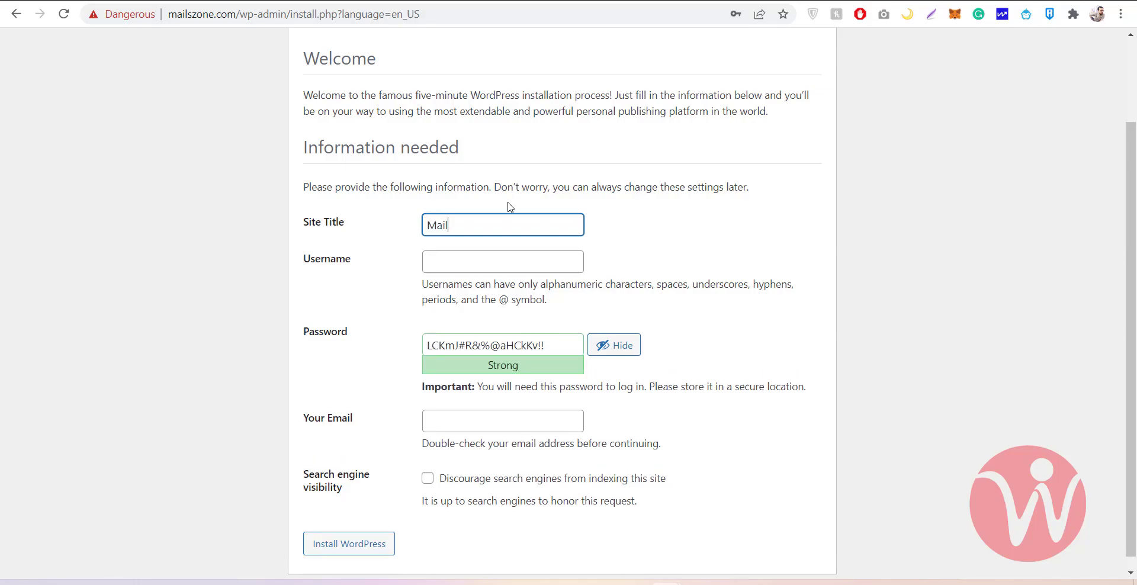
type("one")
Enter admin username Admin, a confirmed weak password and the admin e-mail, then install WordPress
key("Tab")
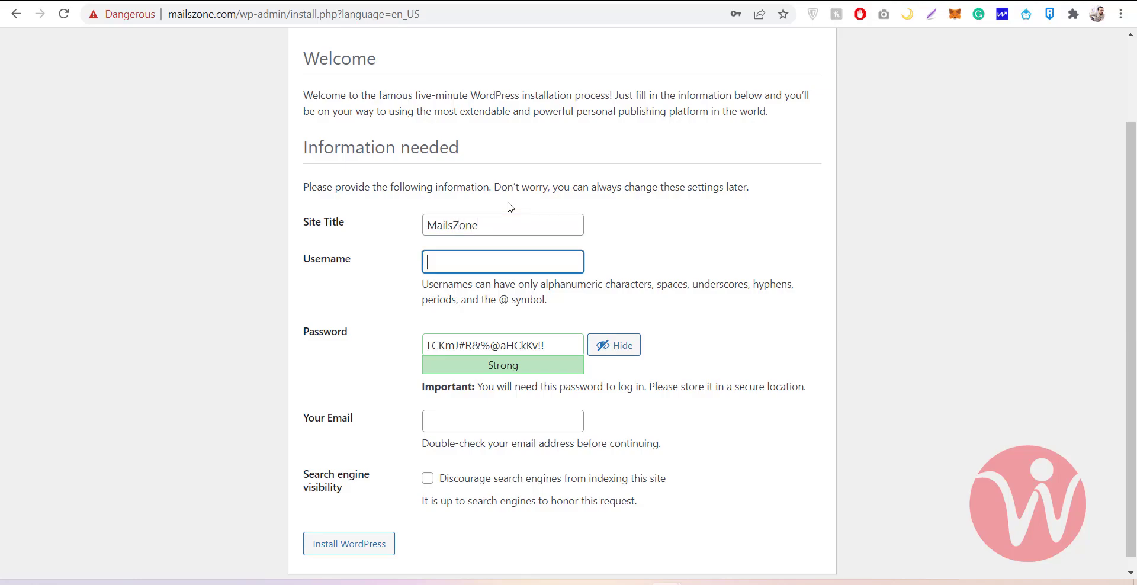
type("Admin")
key("Tab")
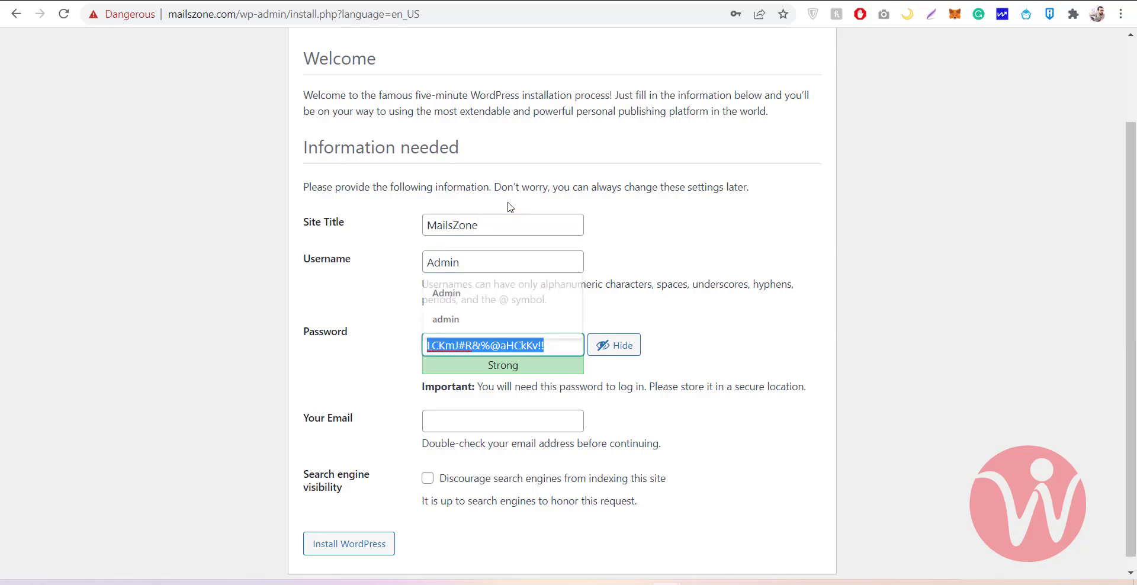
type("n")
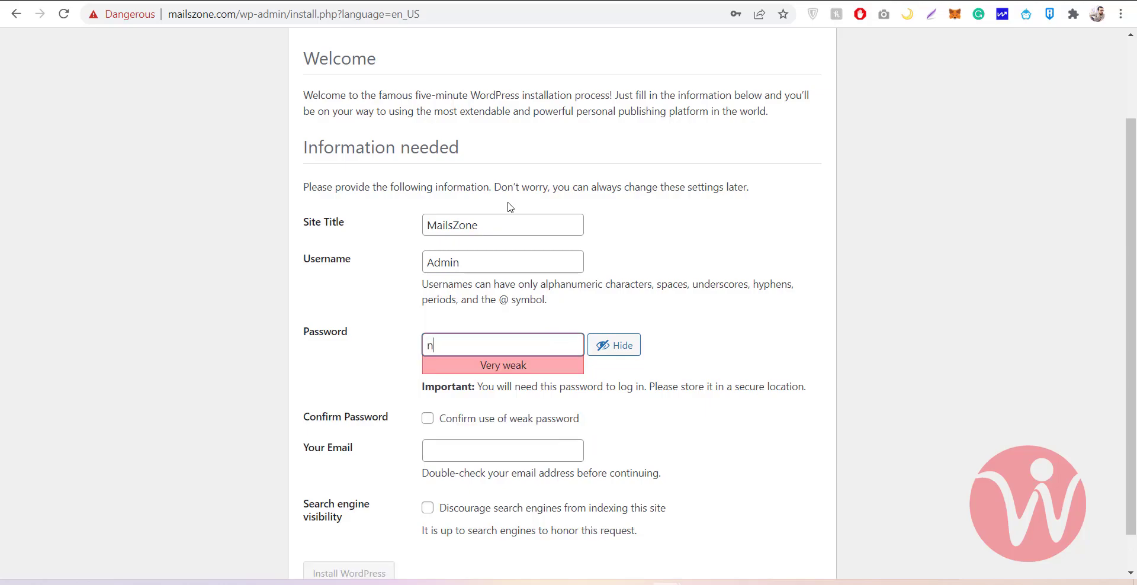
key("BackSpace")
type("123456")
left_click(474, 428)
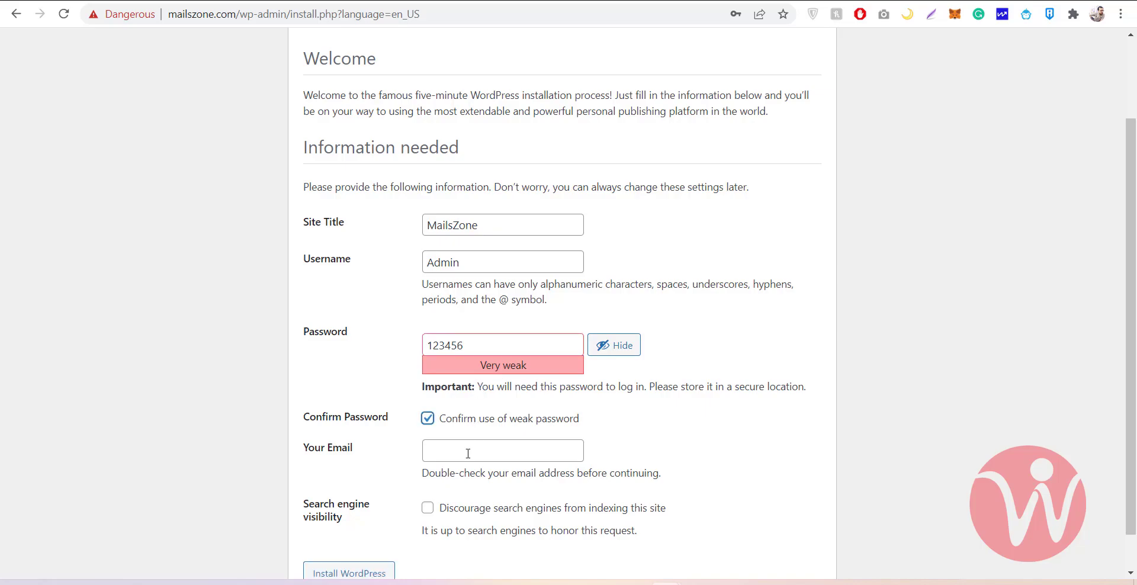
left_click(467, 459)
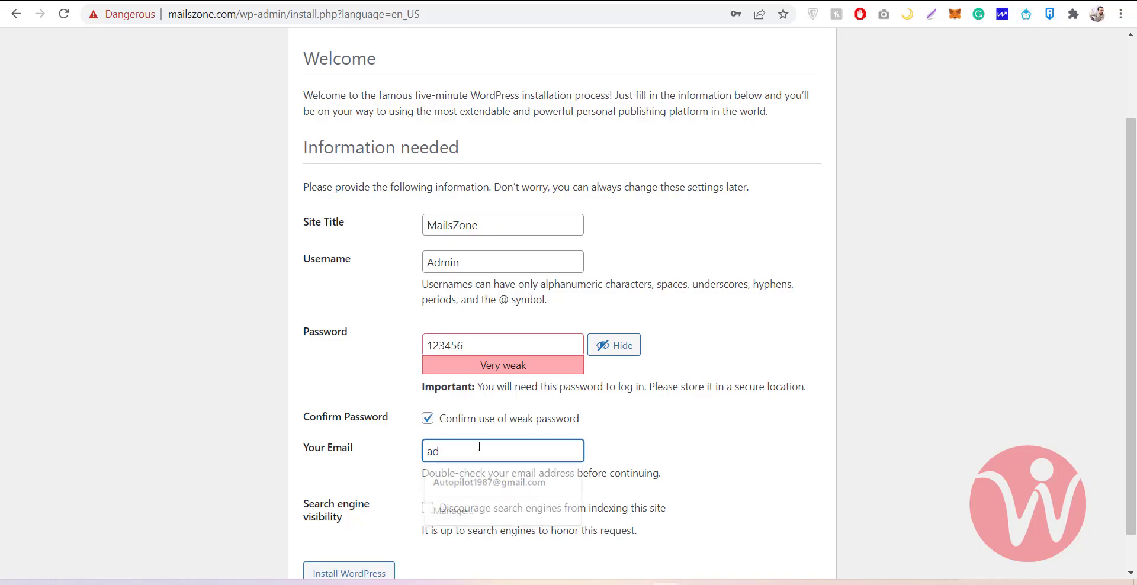
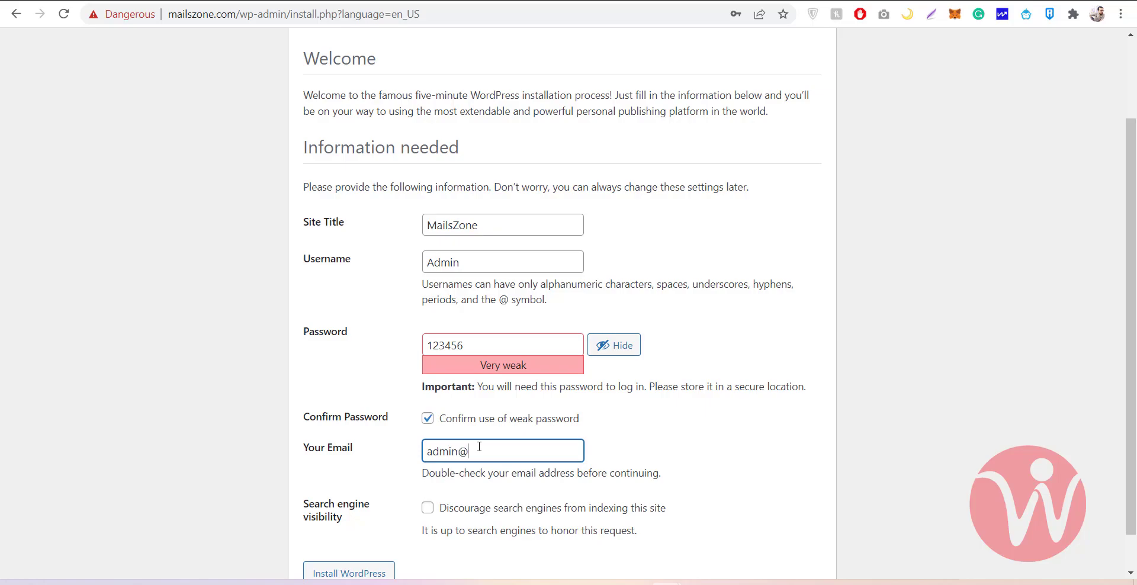
scroll(479, 447, "down", 1)
left_click(372, 531)
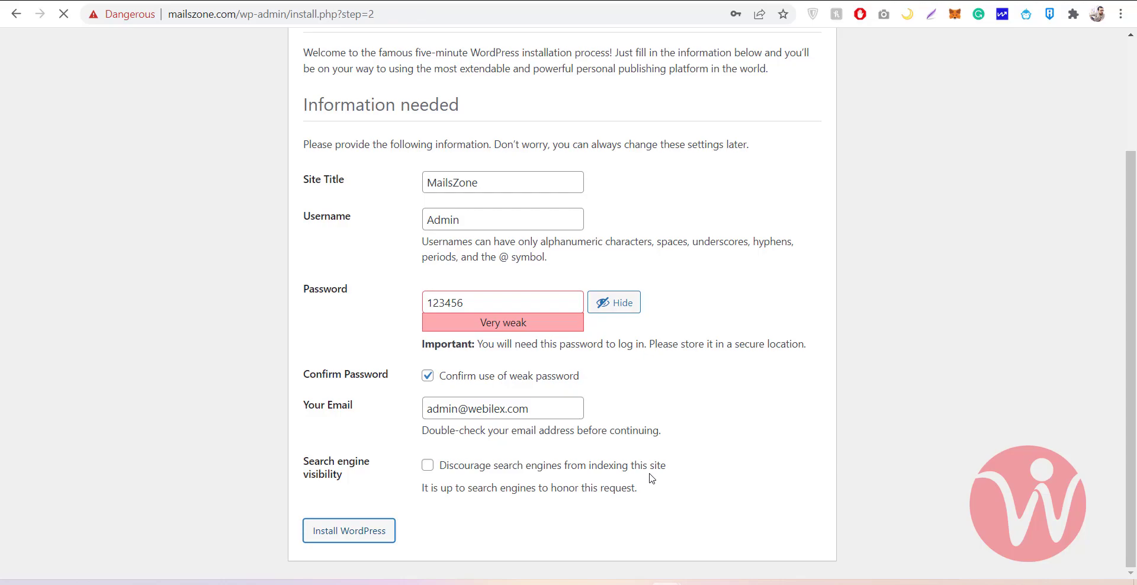
Dismiss Chrome's password popups, log in to the new WordPress site, and switch to the cPanel wizard tab
left_click(699, 228)
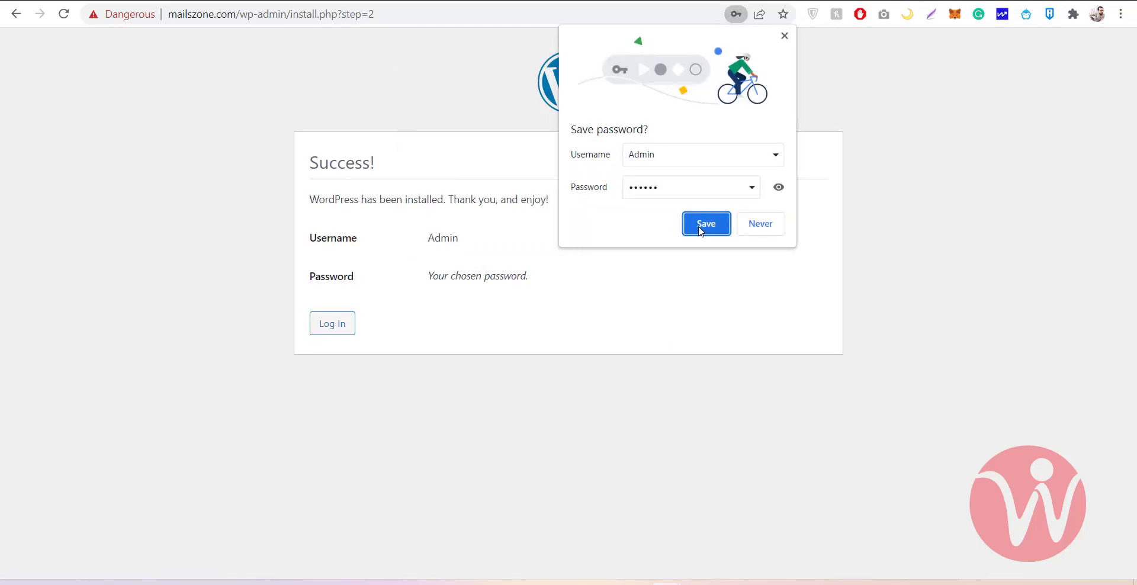
left_click(701, 227)
left_click(330, 325)
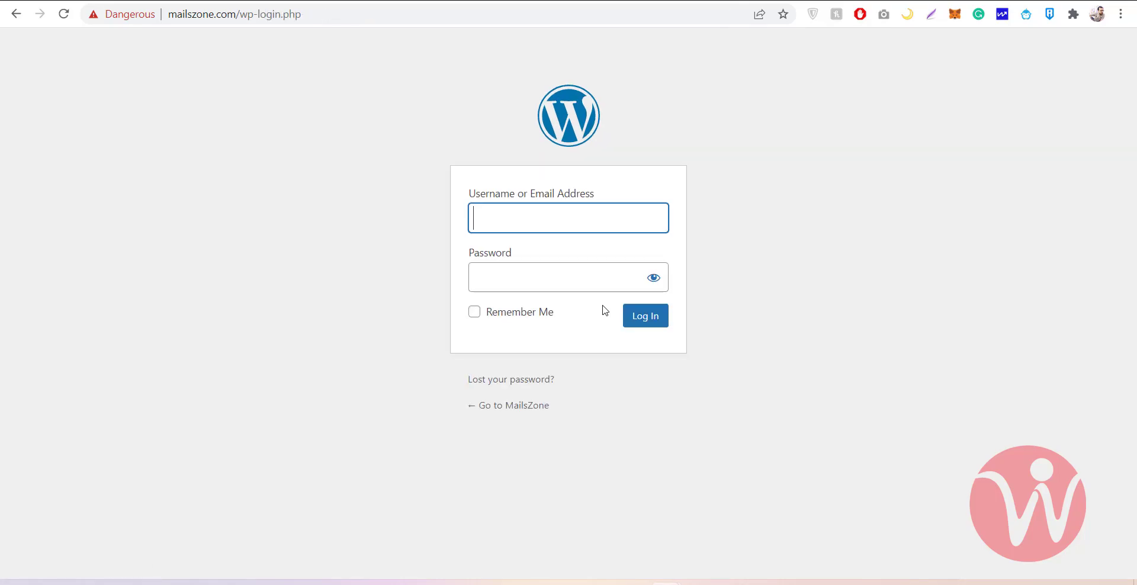
left_click(657, 326)
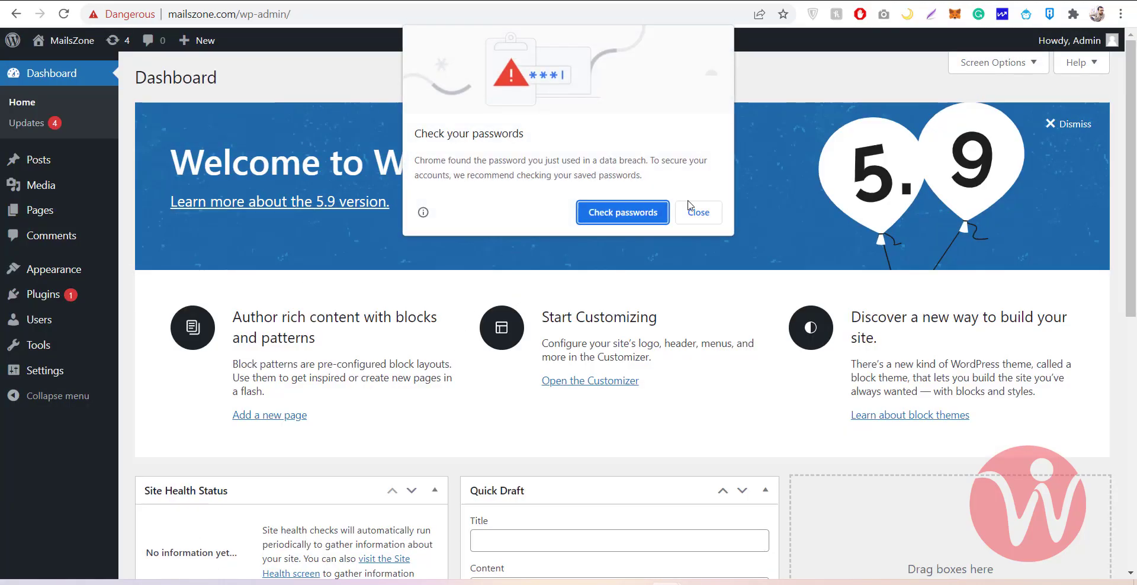
left_click(697, 215)
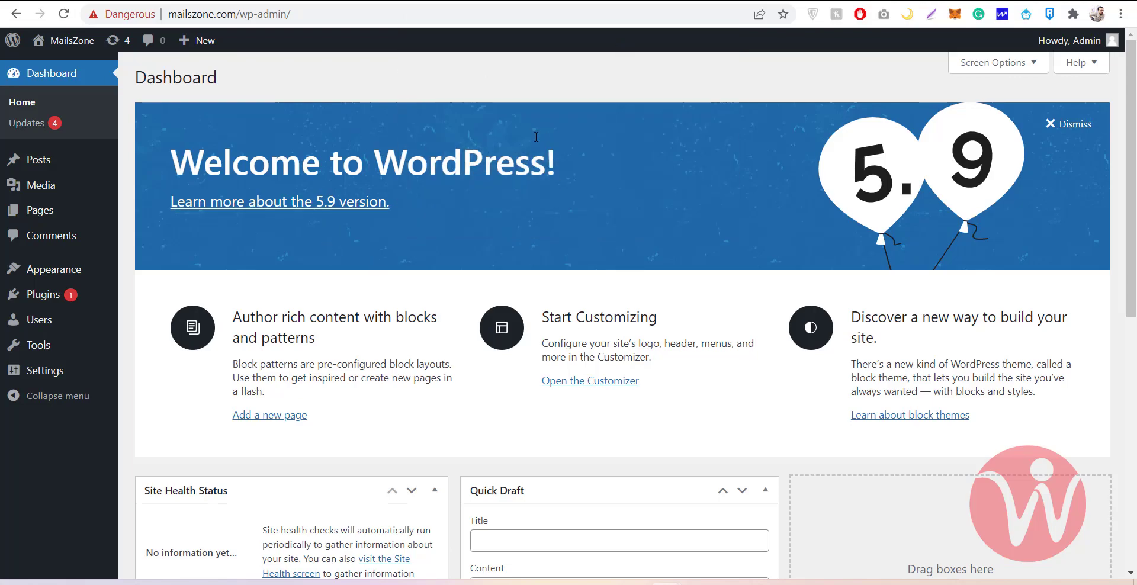
key("ctrl+shift+Tab")
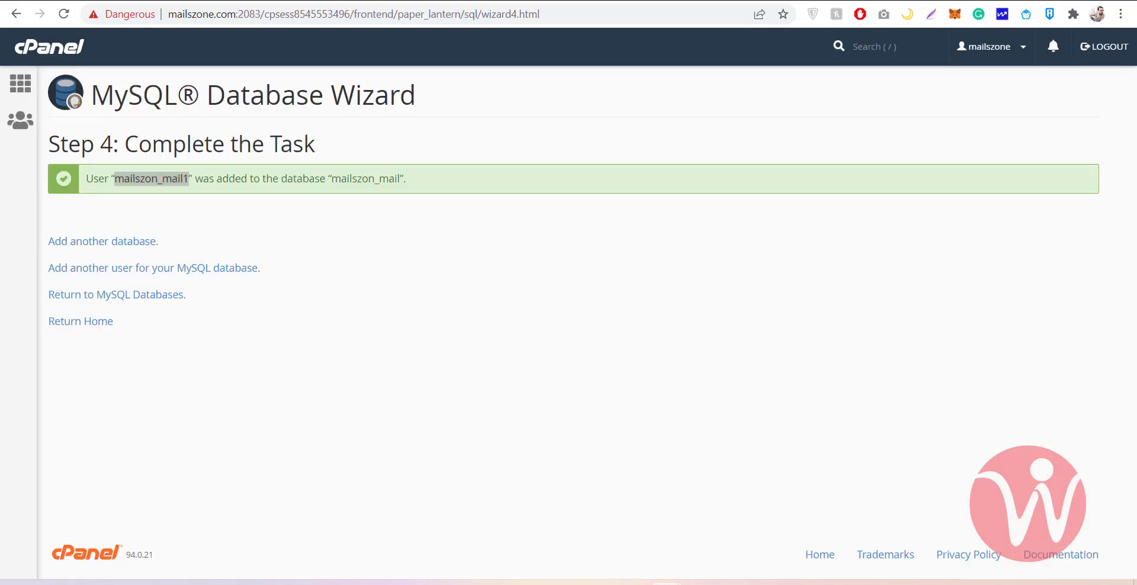
Return to the database wizard tab and scroll through the cPanel home sections, now showing 1 of 3 MySQL databases
key("ctrl+Tab")
key("ctrl+shift+Tab")
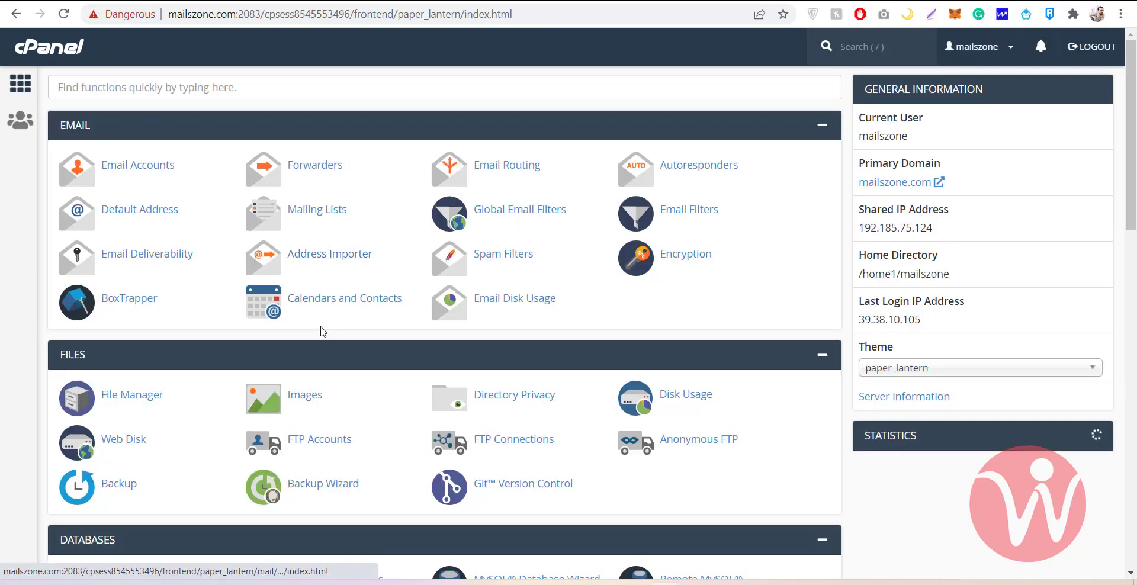
scroll(167, 305, "down", 1)
scroll(167, 305, "down", 2)
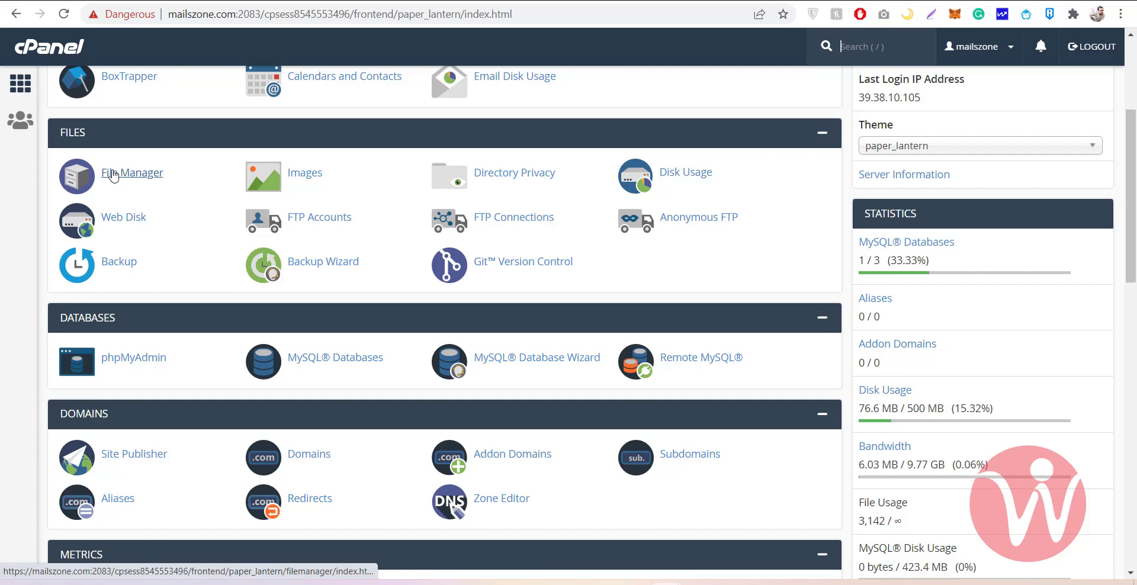
scroll(468, 202, "up", 2)
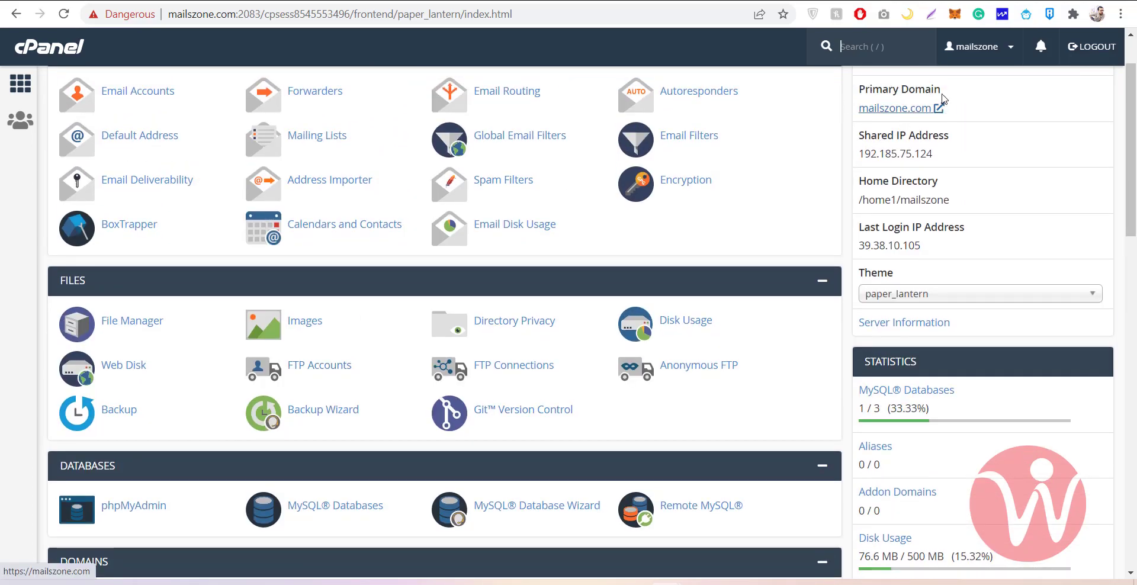
Browse the WordPress files in public_html via File Manager, then switch back to the cPanel home tab
left_click(132, 322)
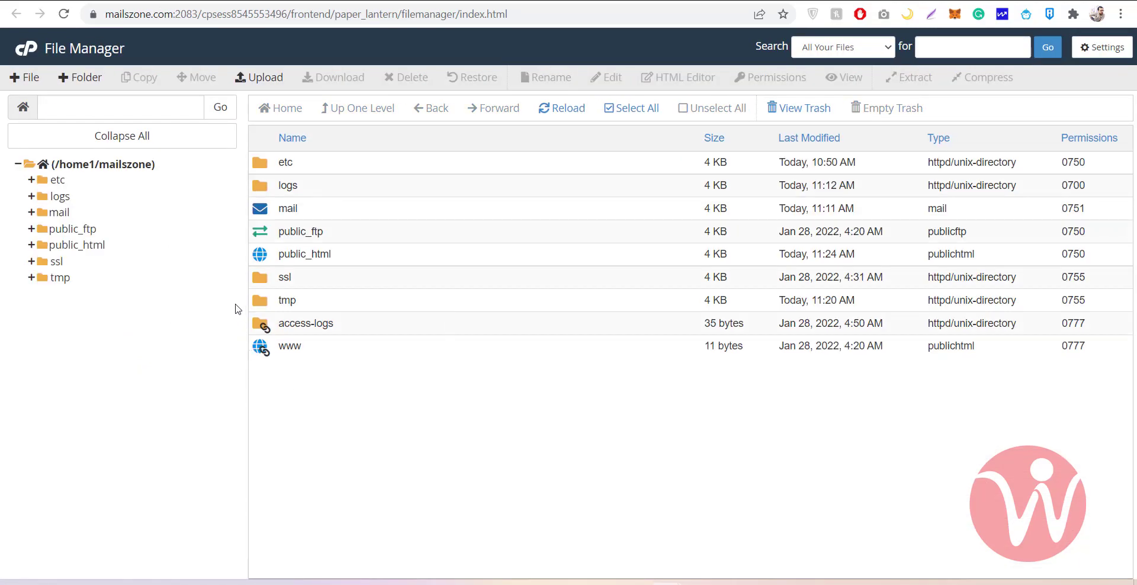
double_click(273, 255)
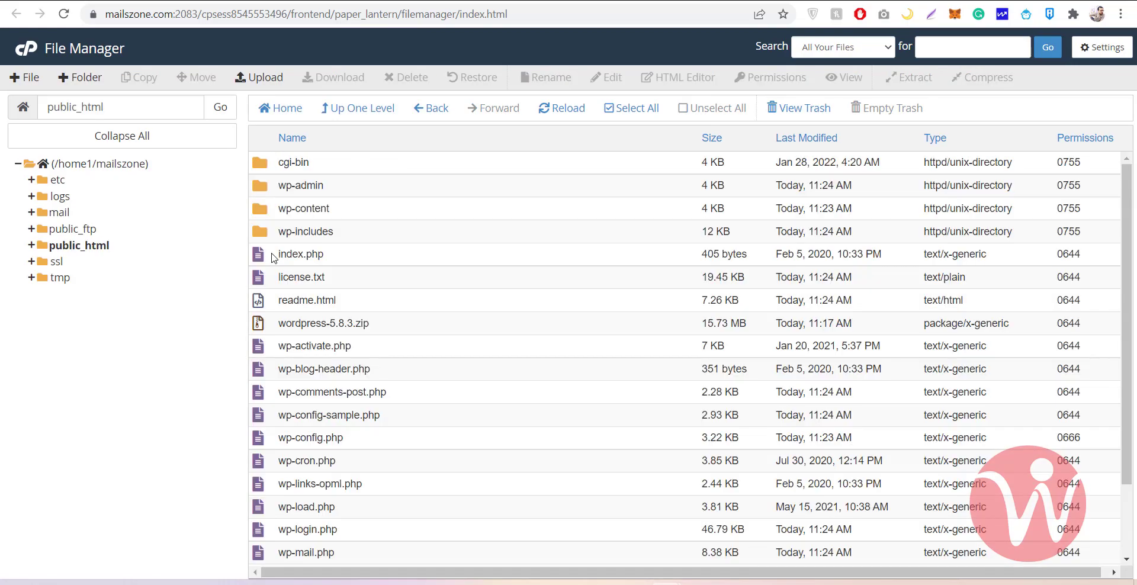
key("ctrl+shift+Tab")
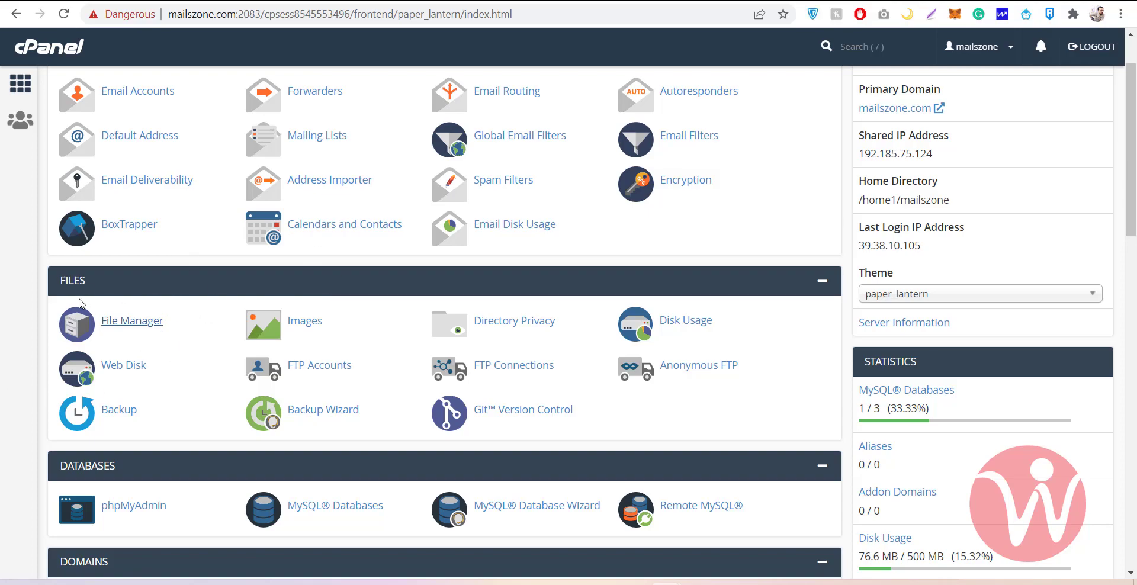
scroll(203, 349, "down", 2)
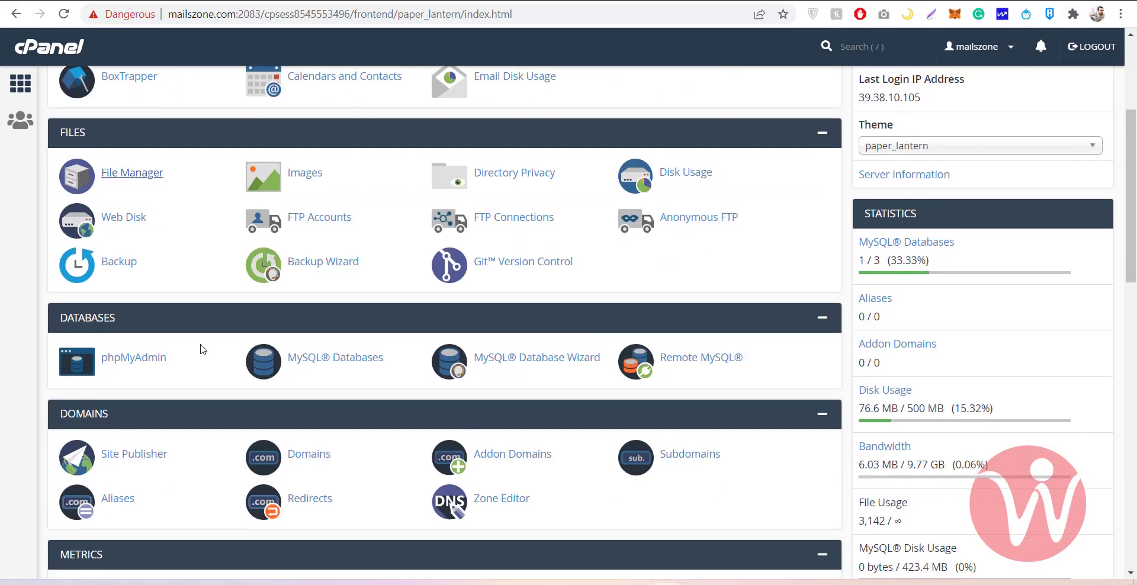
scroll(202, 349, "down", 1)
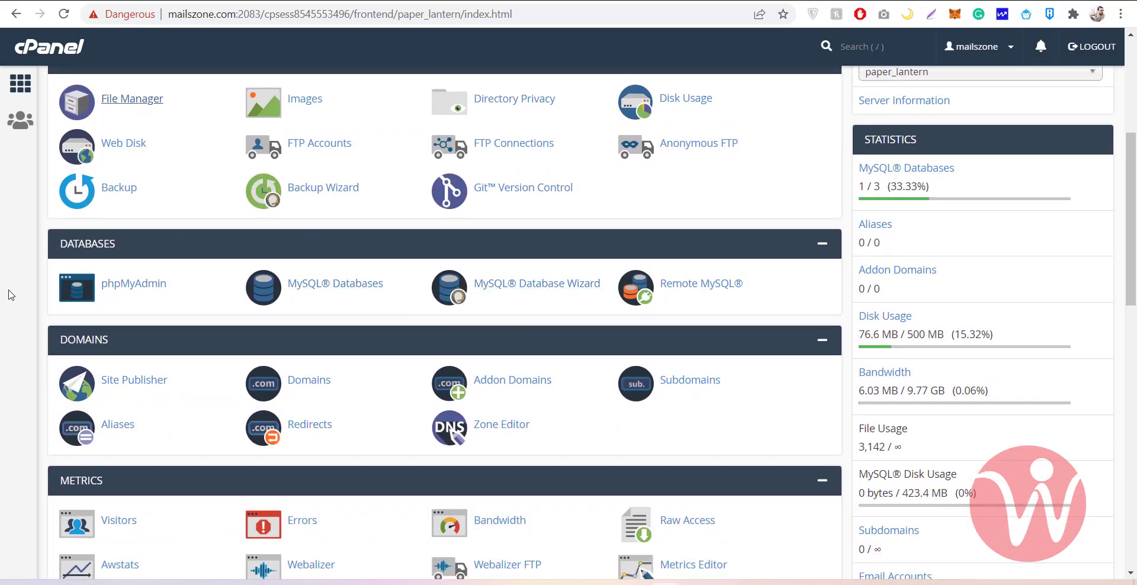
scroll(441, 309, "down", 1)
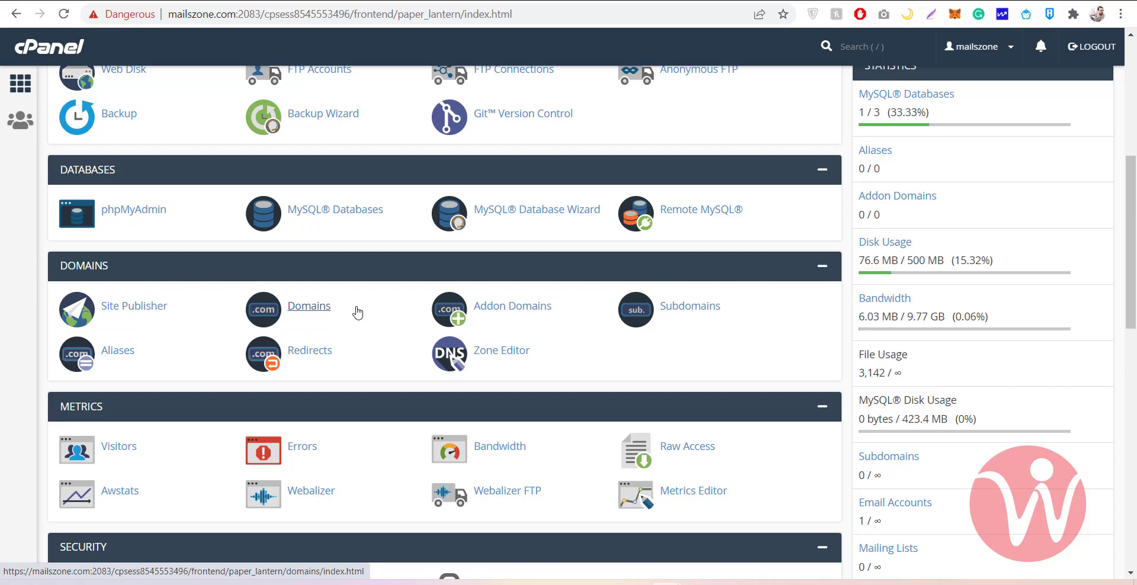
scroll(357, 312, "up", 5)
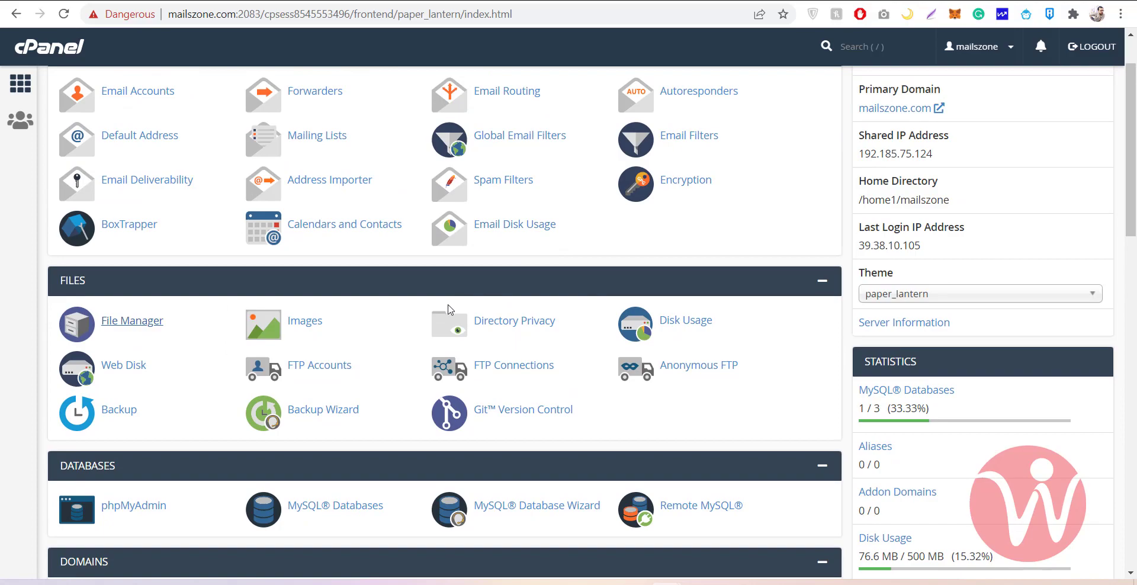
scroll(448, 305, "down", 4)
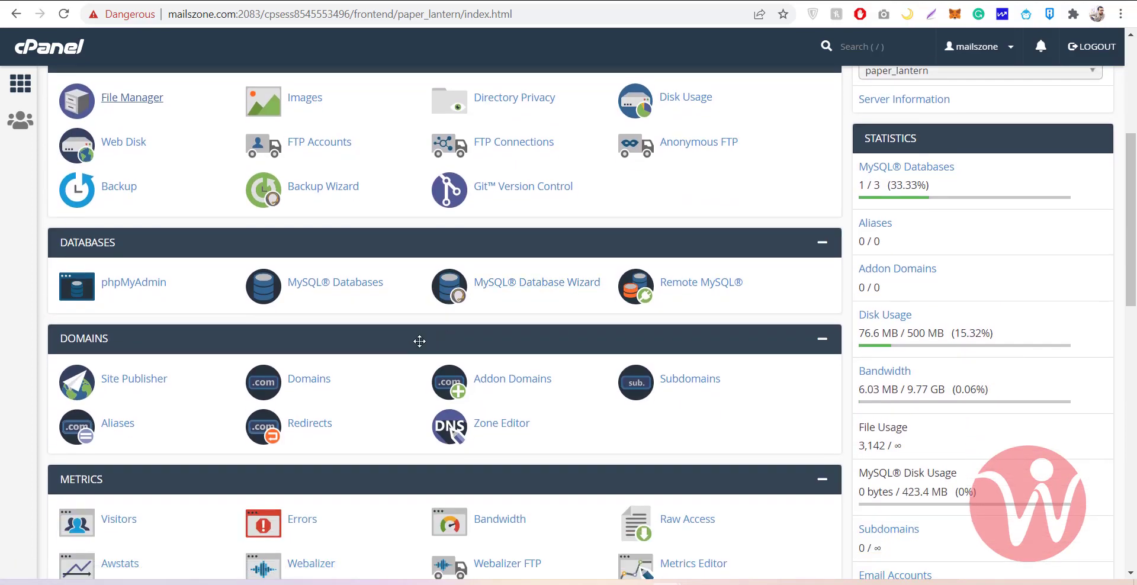
scroll(419, 341, "down", 1)
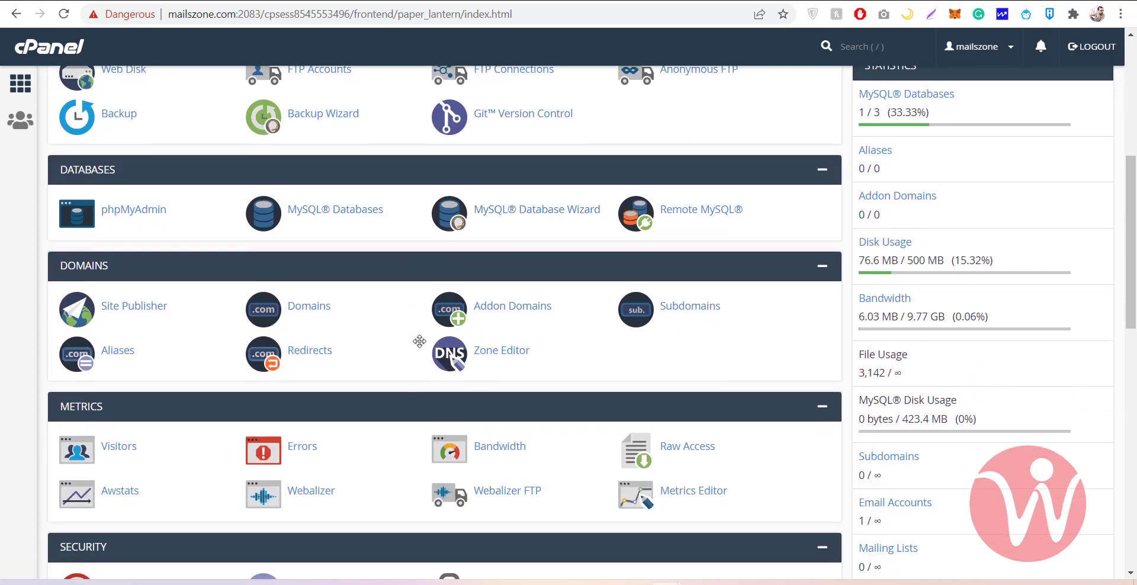
left_click(498, 306)
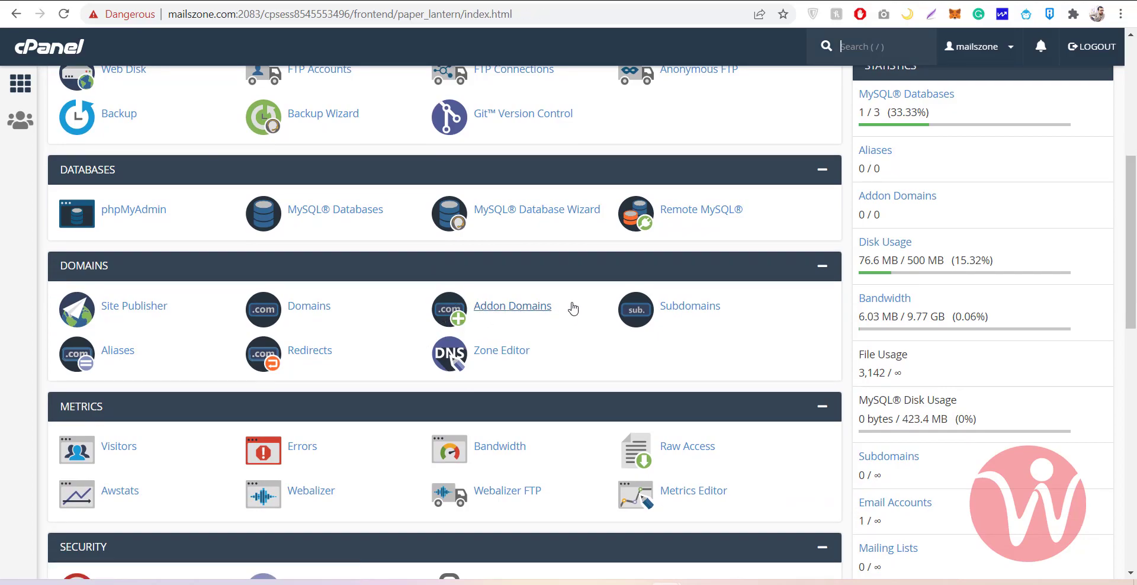
scroll(349, 253, "up", 2)
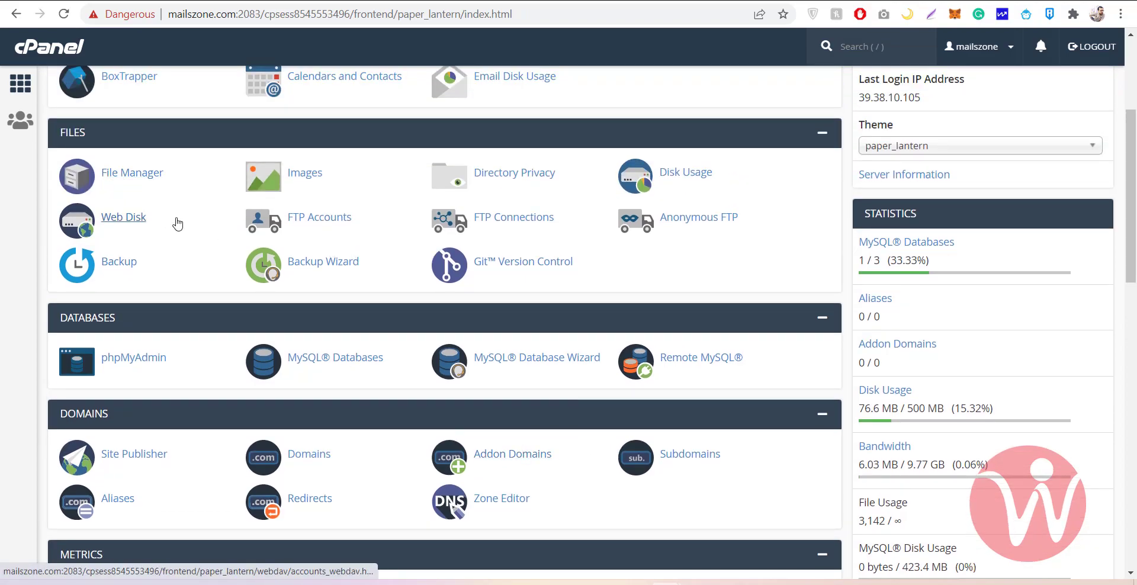
scroll(178, 232, "up", 2)
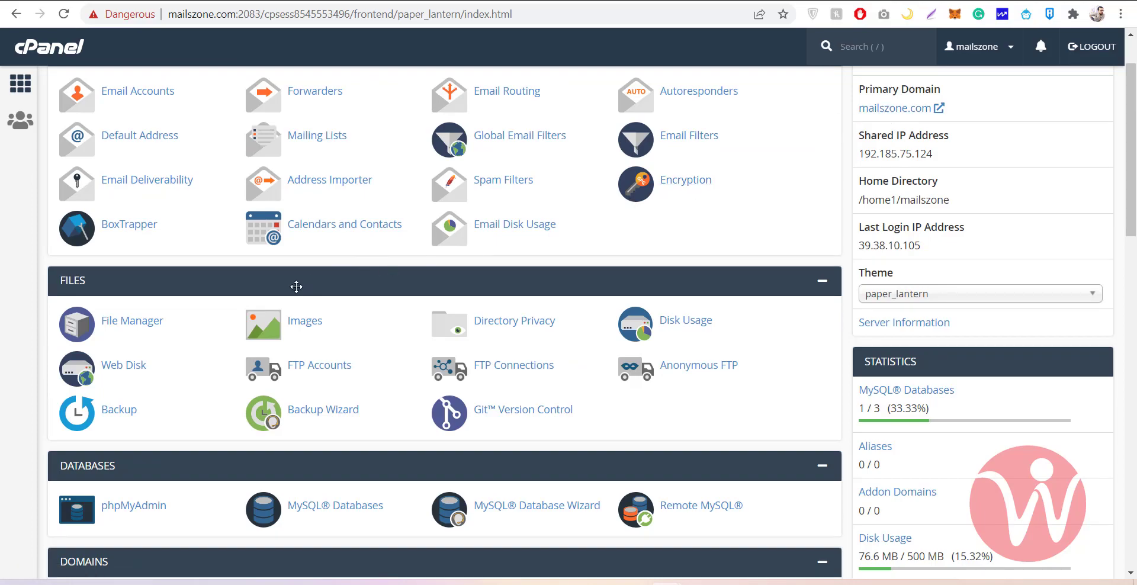
Create and open a Youdomain.com folder in File Manager, then close it to return to cPanel home
left_click(137, 321)
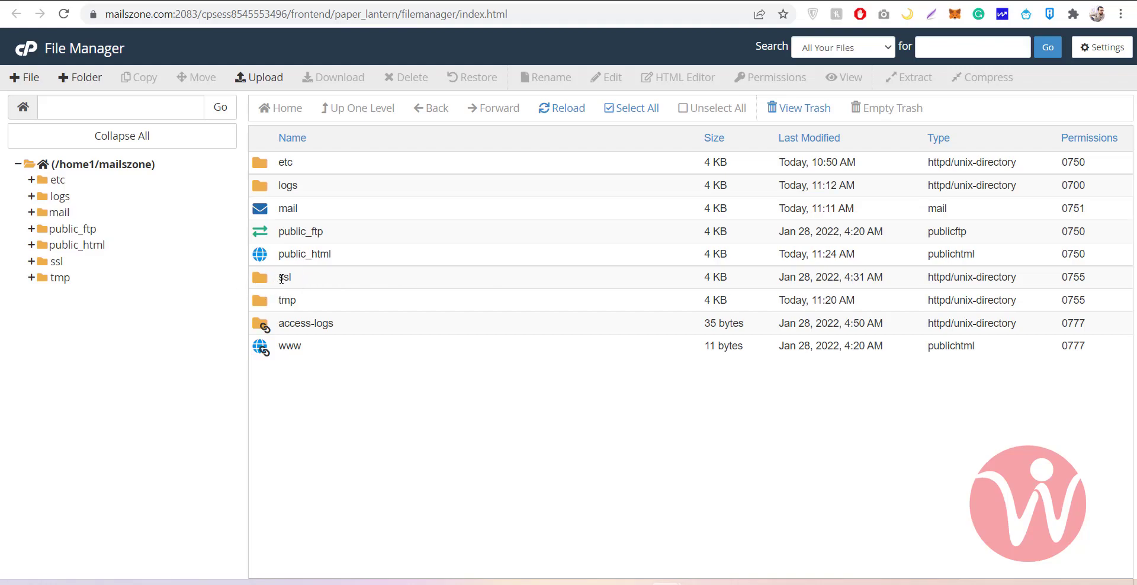
left_click(85, 81)
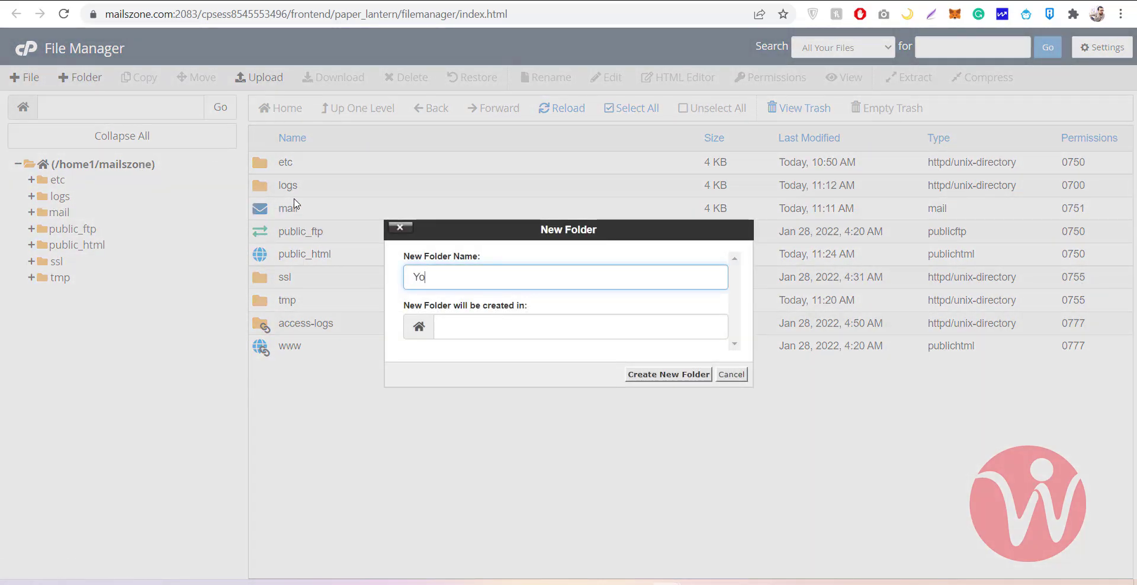
type("Youdomain.com")
left_click(644, 375)
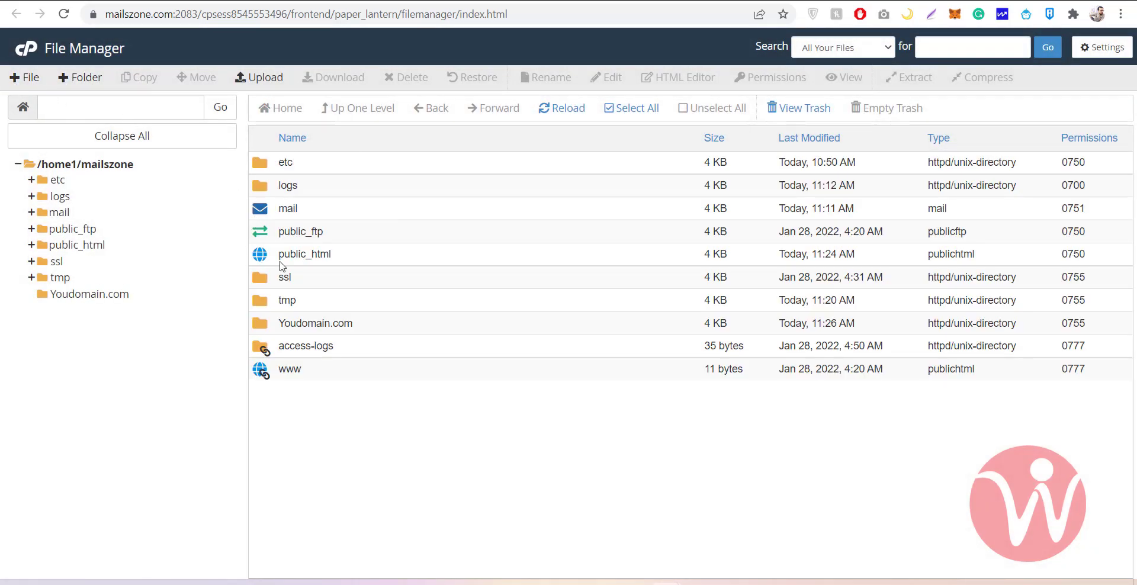
double_click(265, 325)
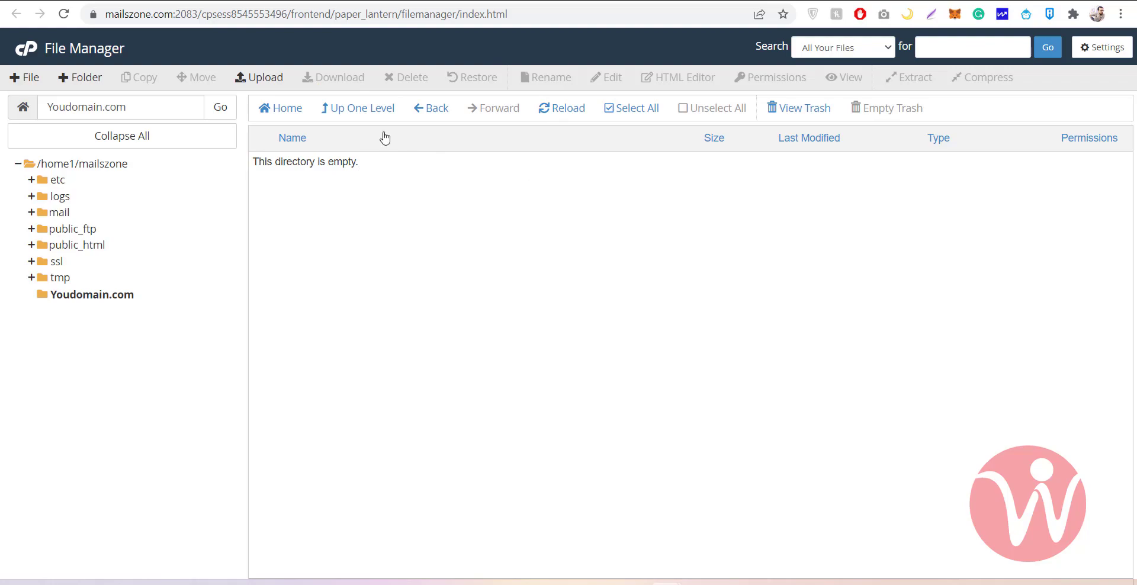
key("ctrl+w")
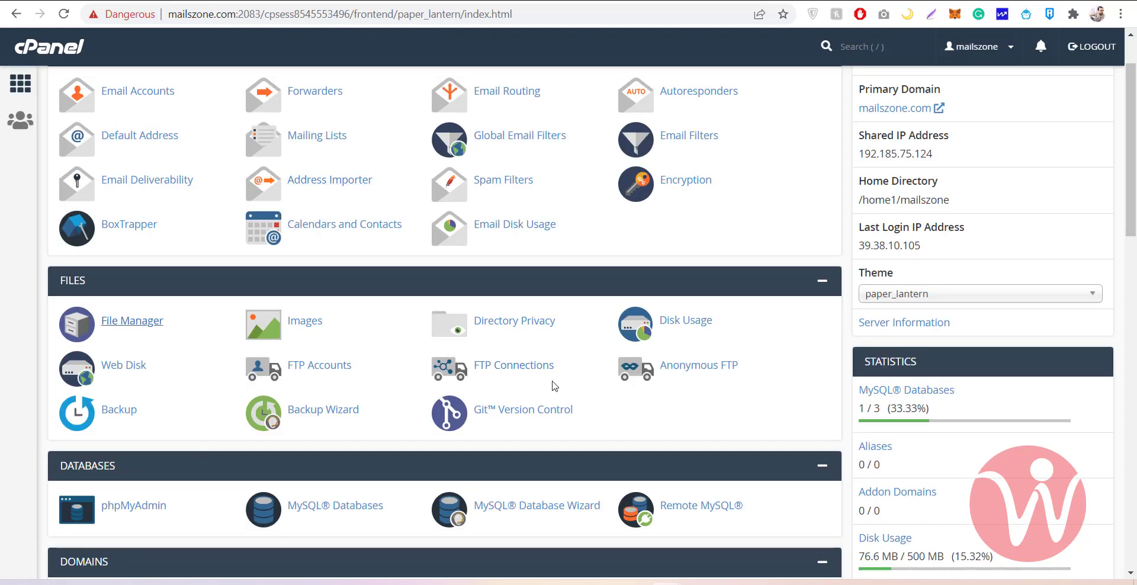
Create subdomain 'admin' on mailszone.com with document root admin.mailszone.com
scroll(554, 386, "down", 4)
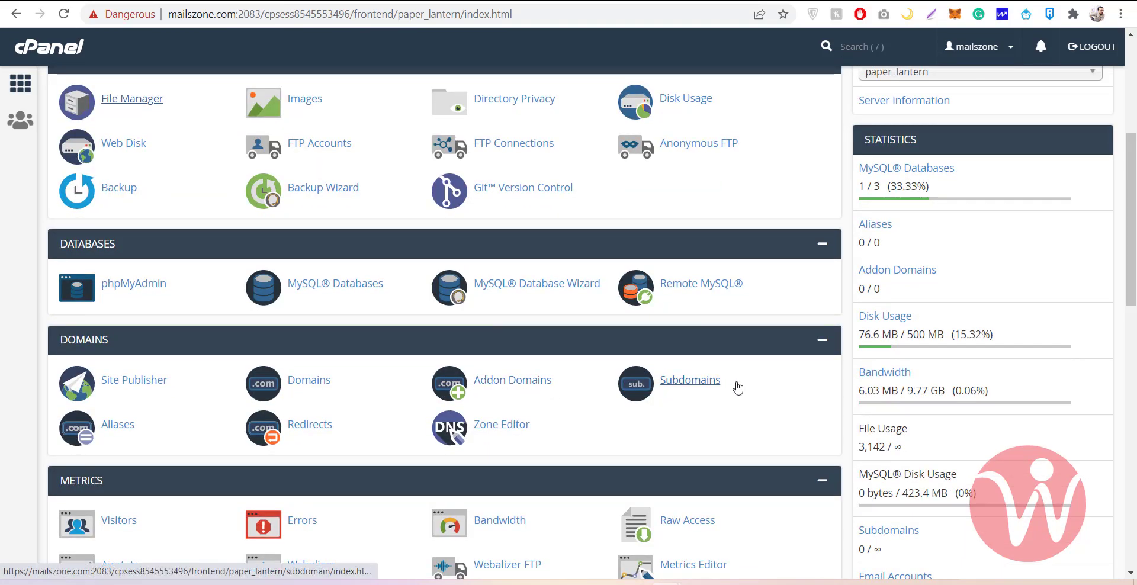
left_click(688, 387)
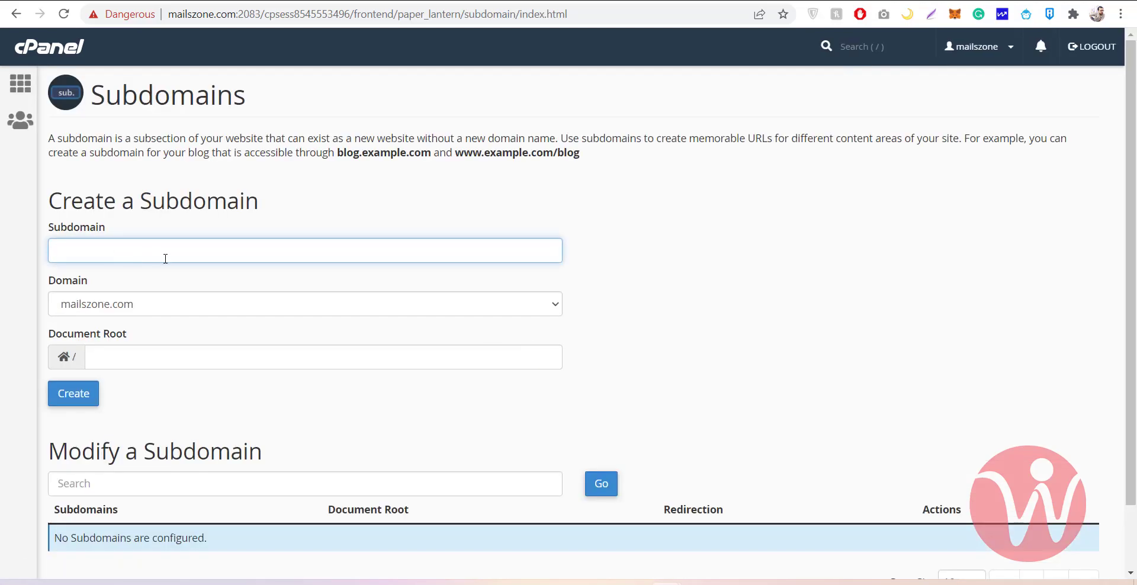
left_click(165, 258)
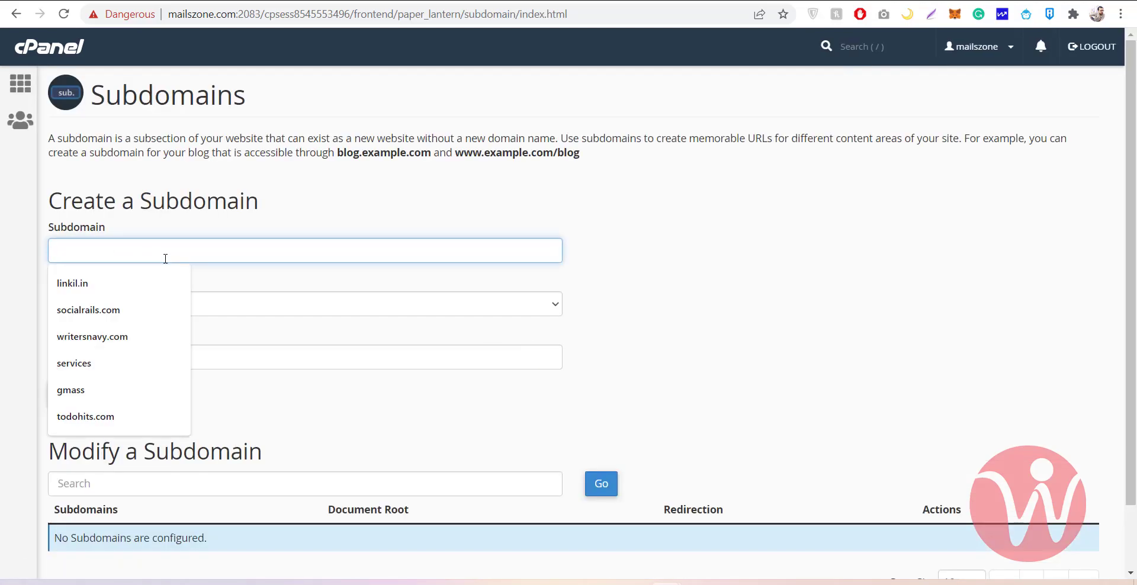
type("a")
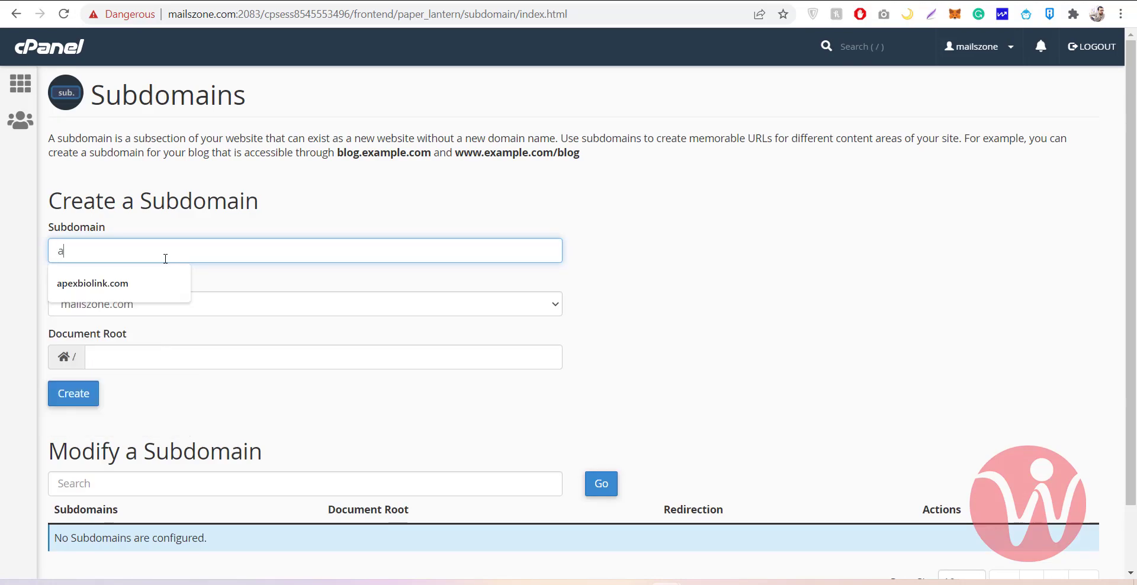
key("BackSpace")
type("admin")
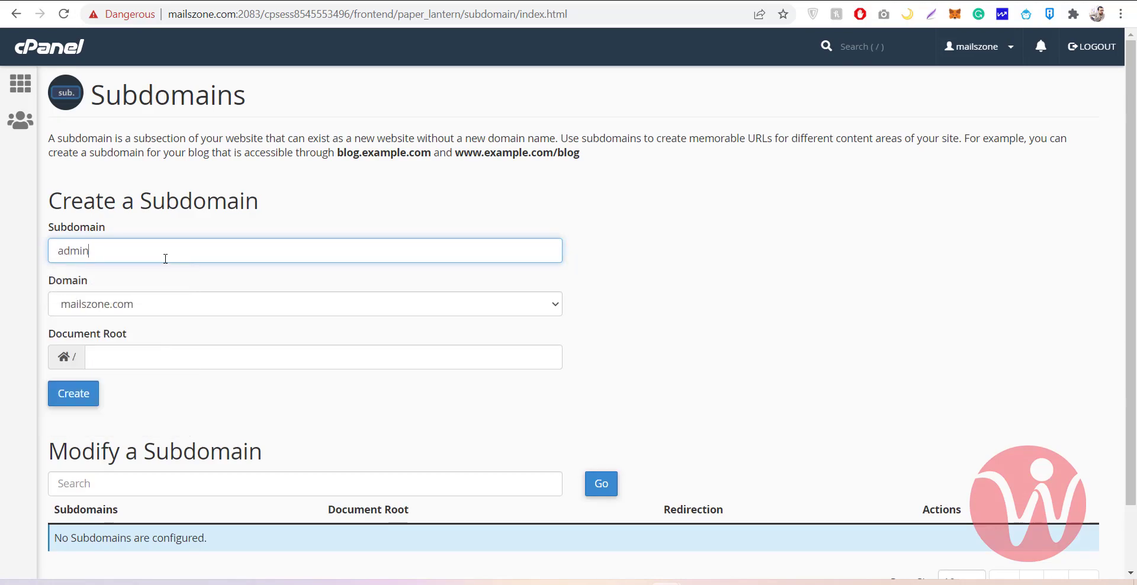
type(".")
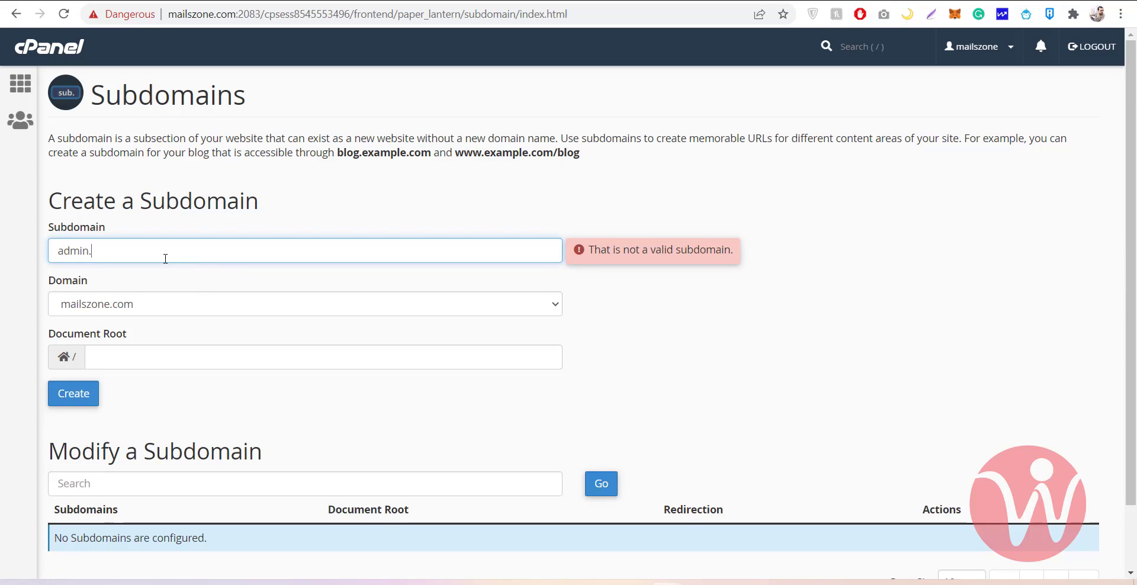
key("BackSpace")
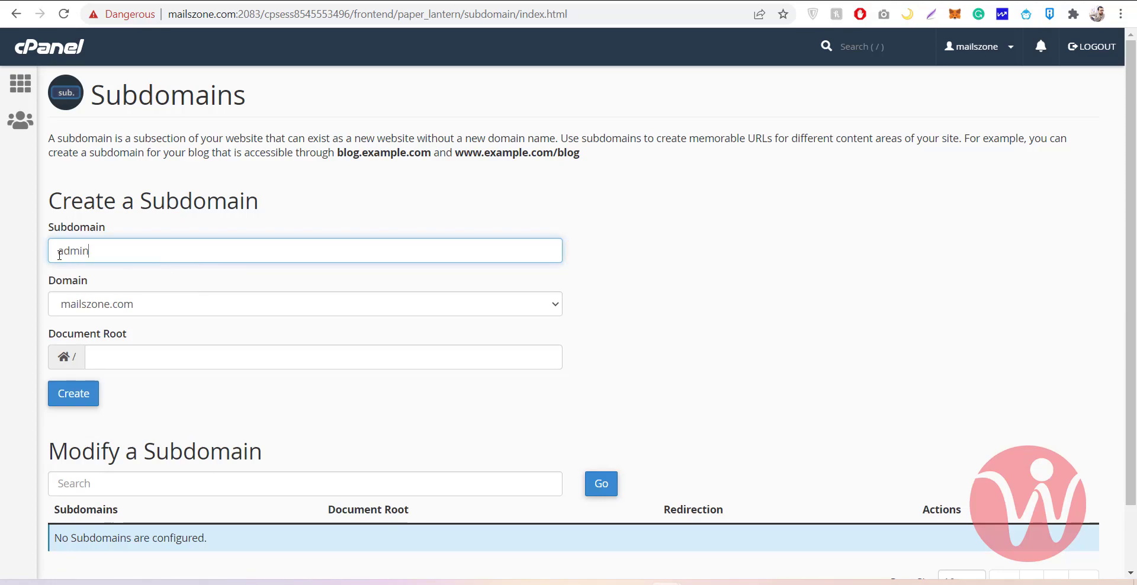
left_click_drag(59, 253, 90, 252)
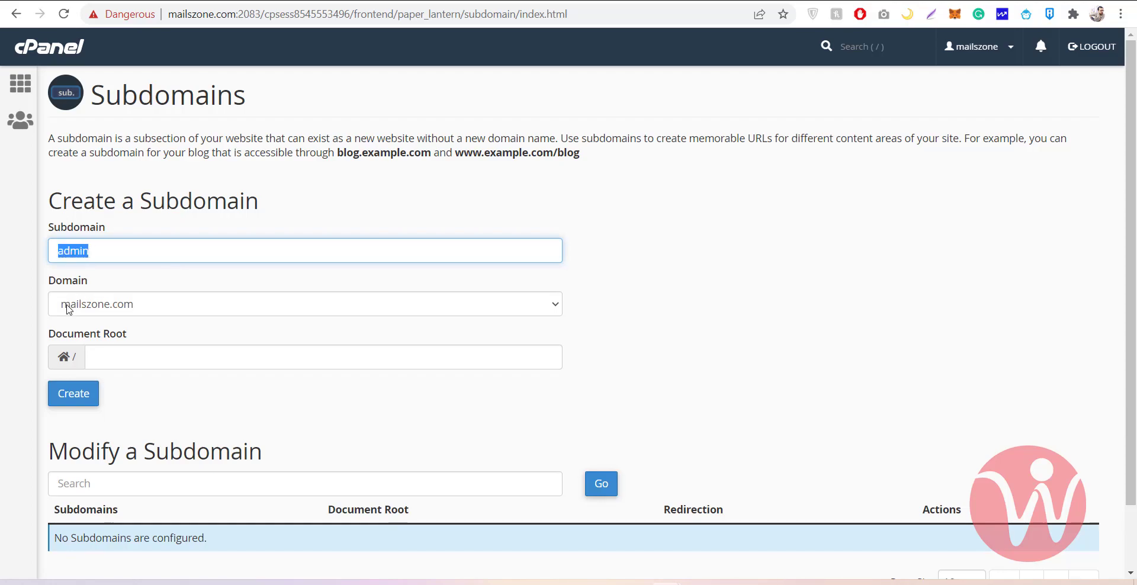
left_click(133, 350)
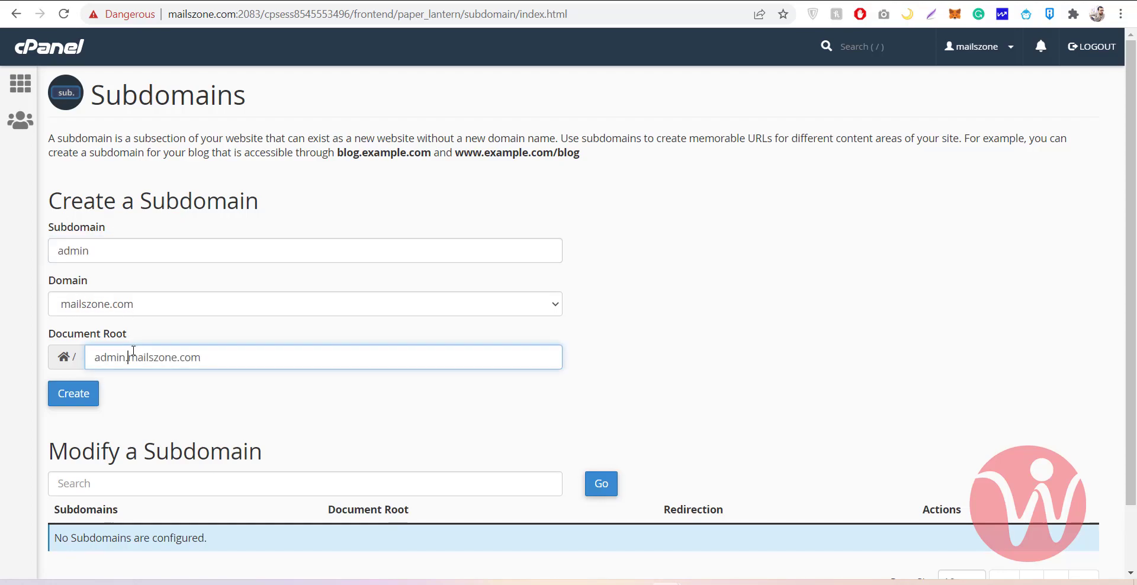
double_click(204, 359)
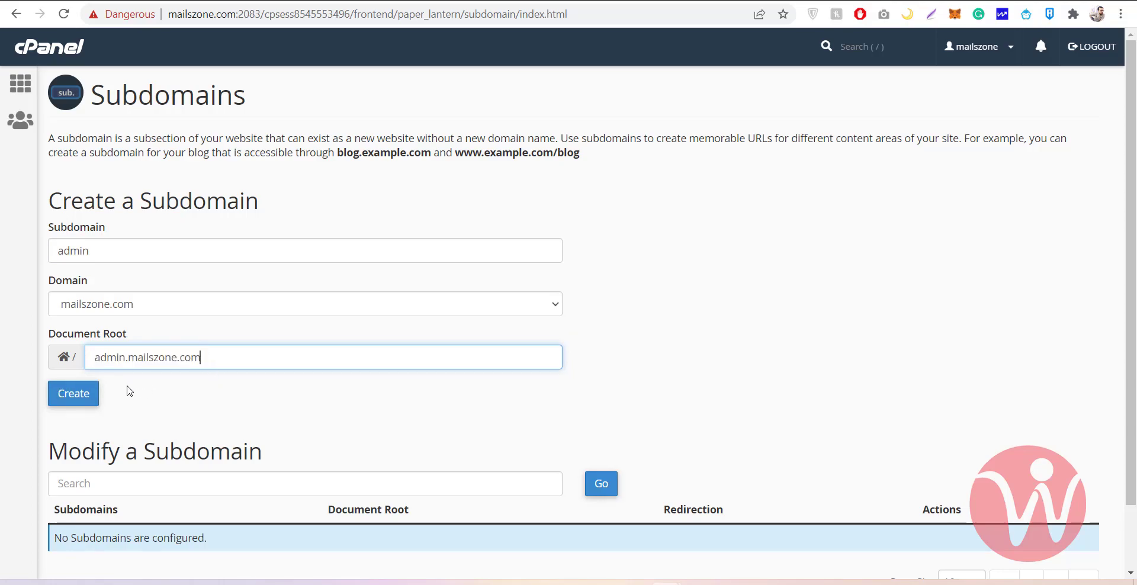
left_click(74, 394)
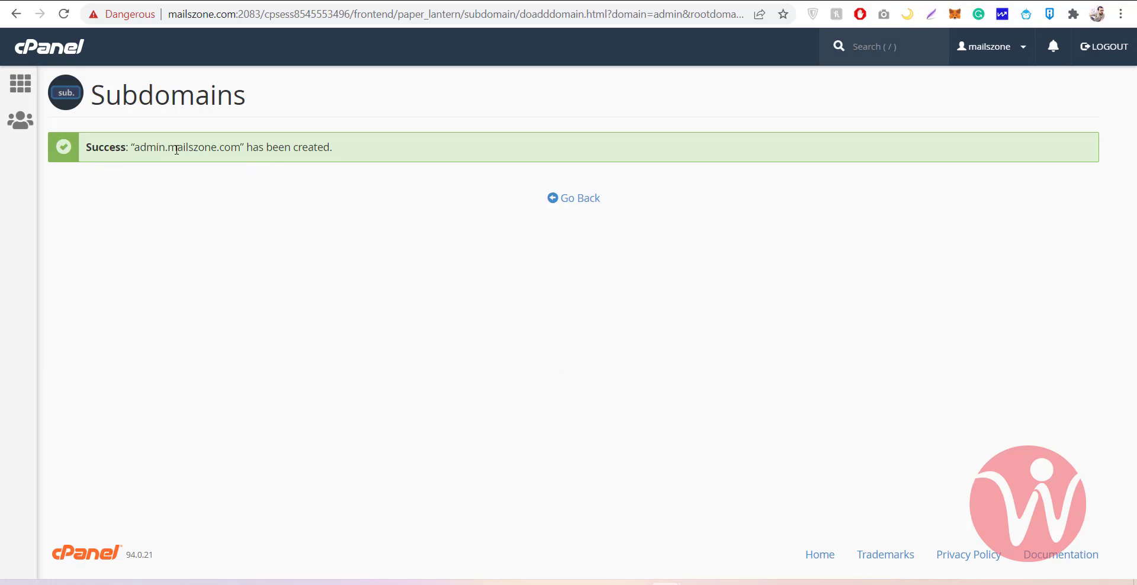
Dismiss the success message and inspect the new admin.mailszone.com folder in the home directory
left_click(576, 200)
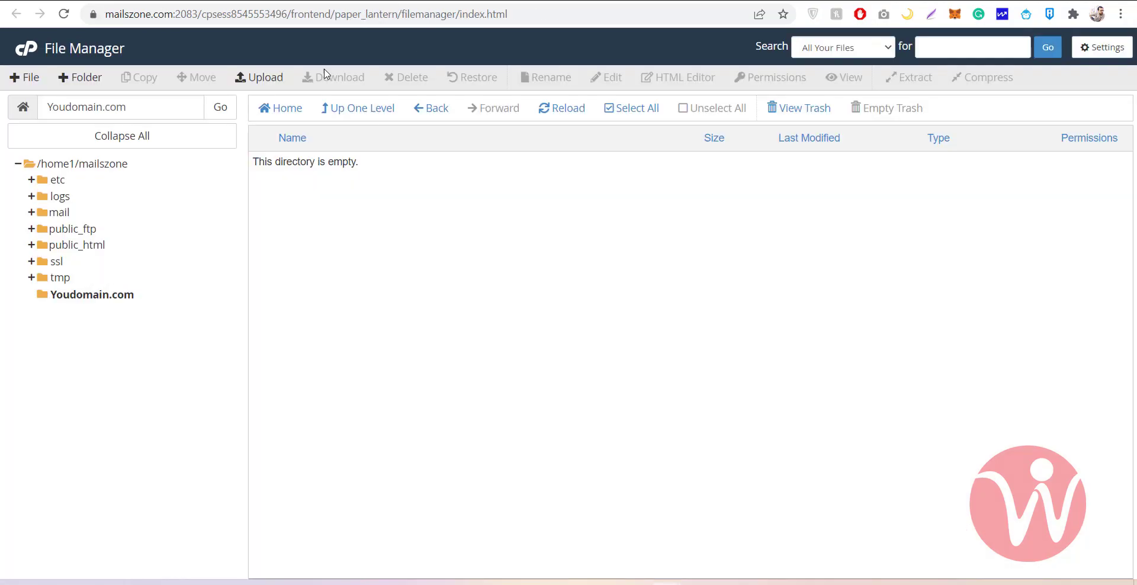
left_click(363, 111)
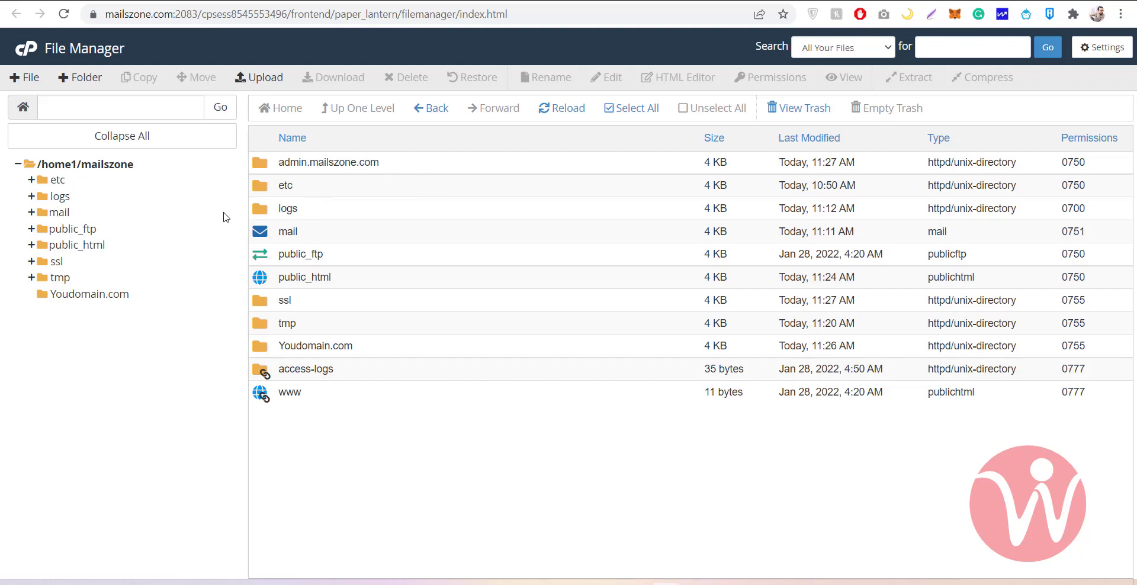
left_click_drag(279, 162, 363, 163)
double_click(364, 162)
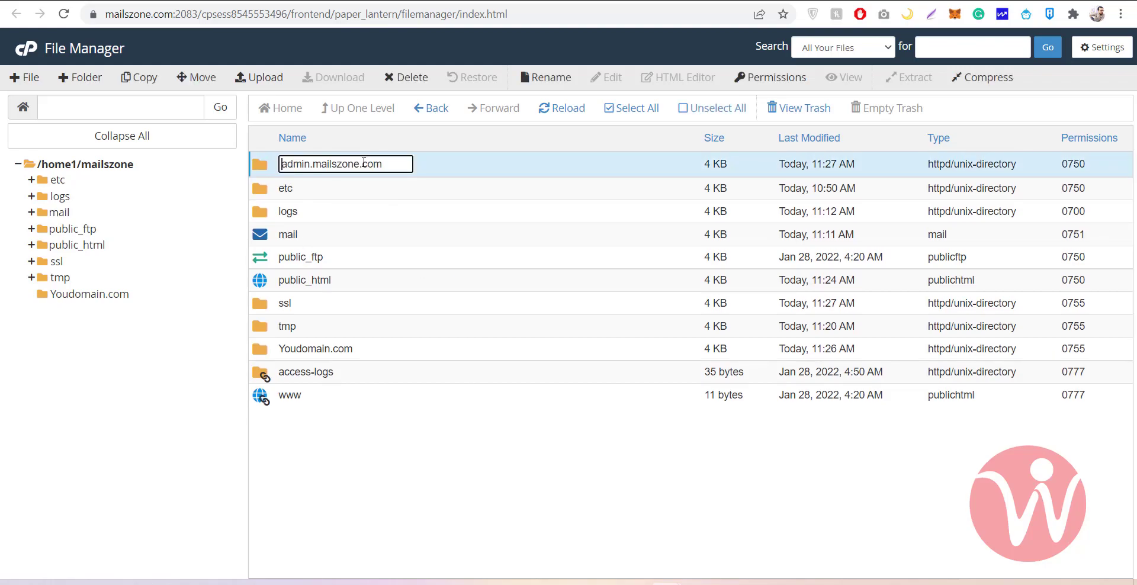
left_click(261, 171)
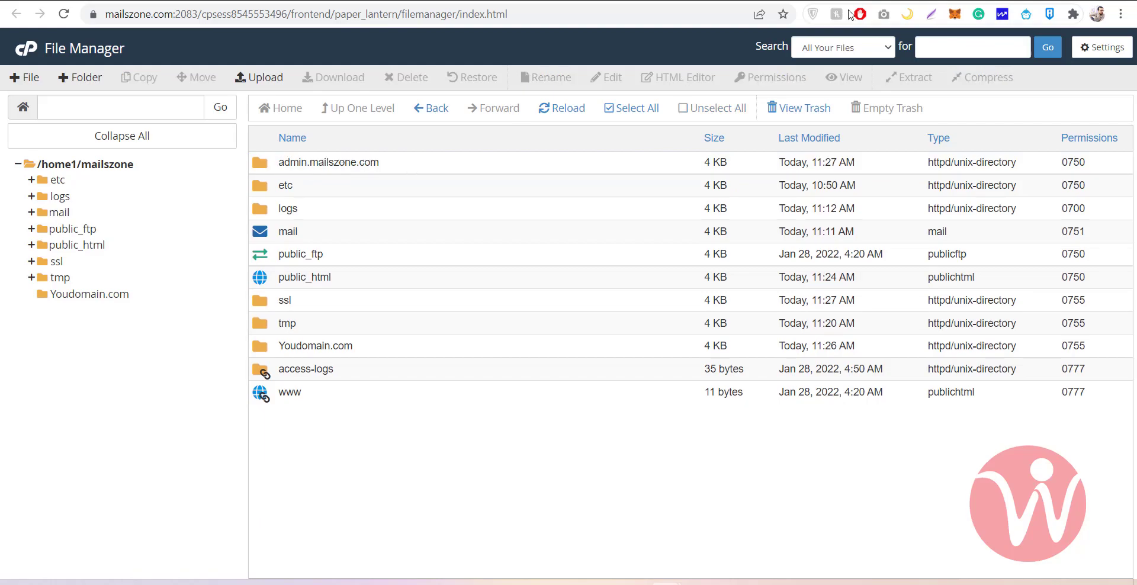
key("ctrl+t")
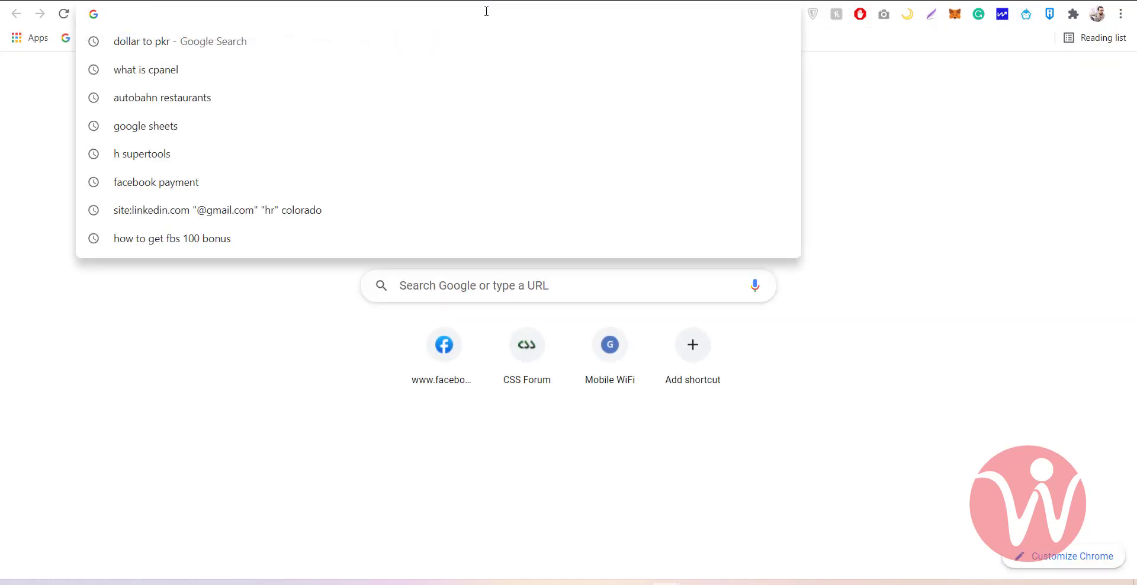
Load admin.mailszone.com (403 Forbidden), then open its folder in File Manager, containing only cgi-bin
type("admin.mailszone.c")
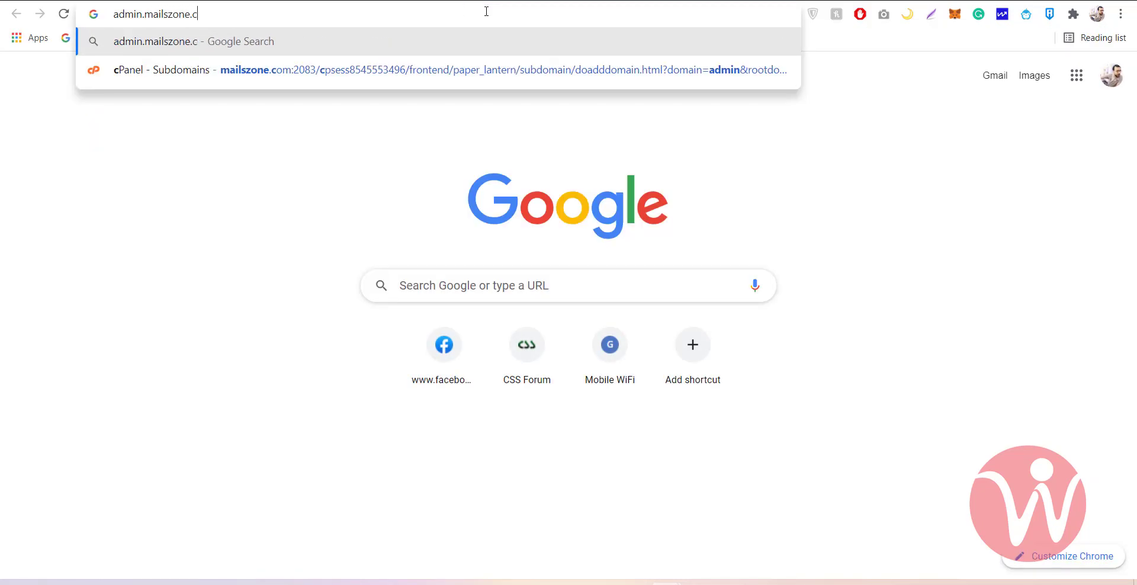
type("om")
key("Return")
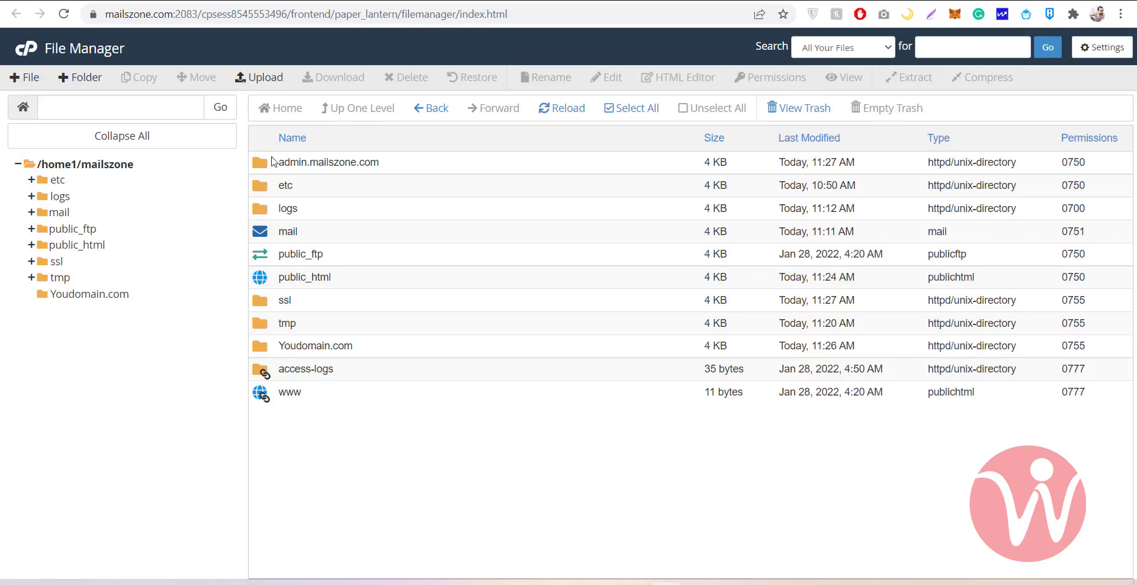
left_click(270, 163)
double_click(270, 163)
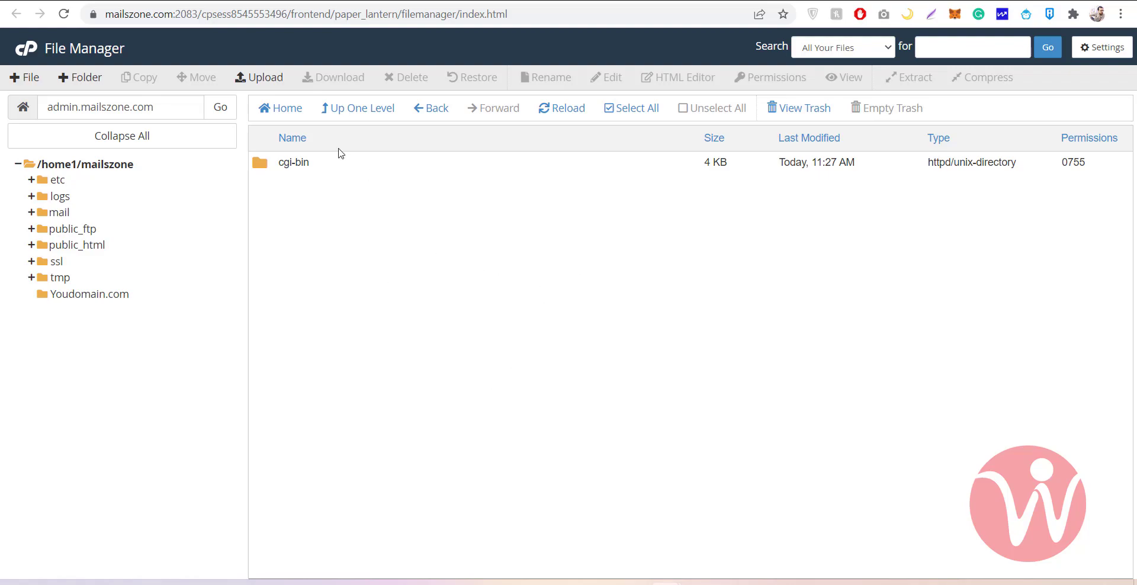
Go back up to the home directory, then browse the cPanel dashboard's tool sections
left_click(349, 118)
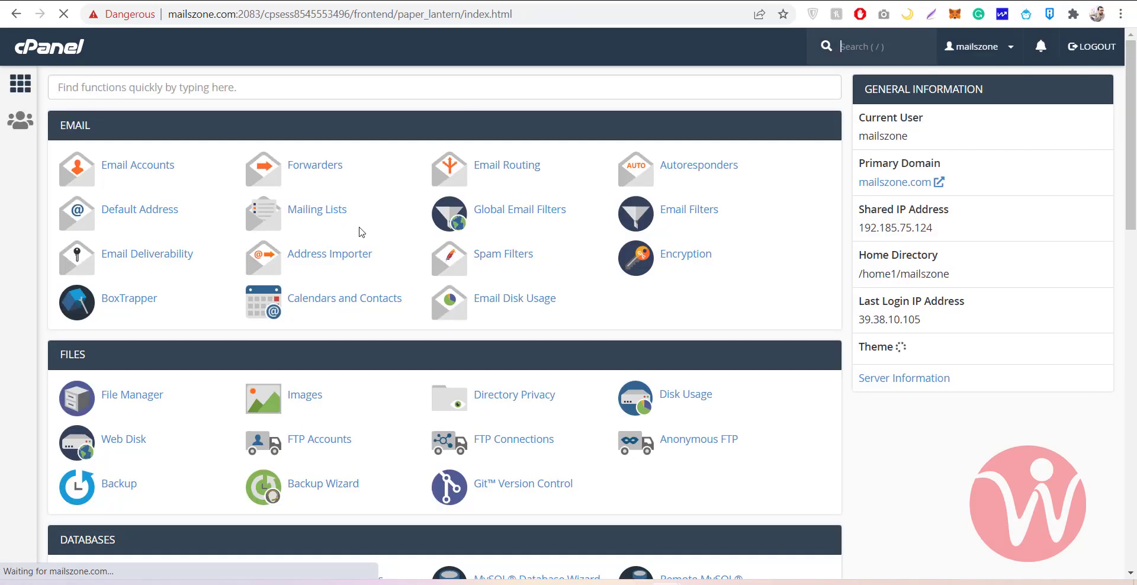
scroll(359, 232, "down", 7)
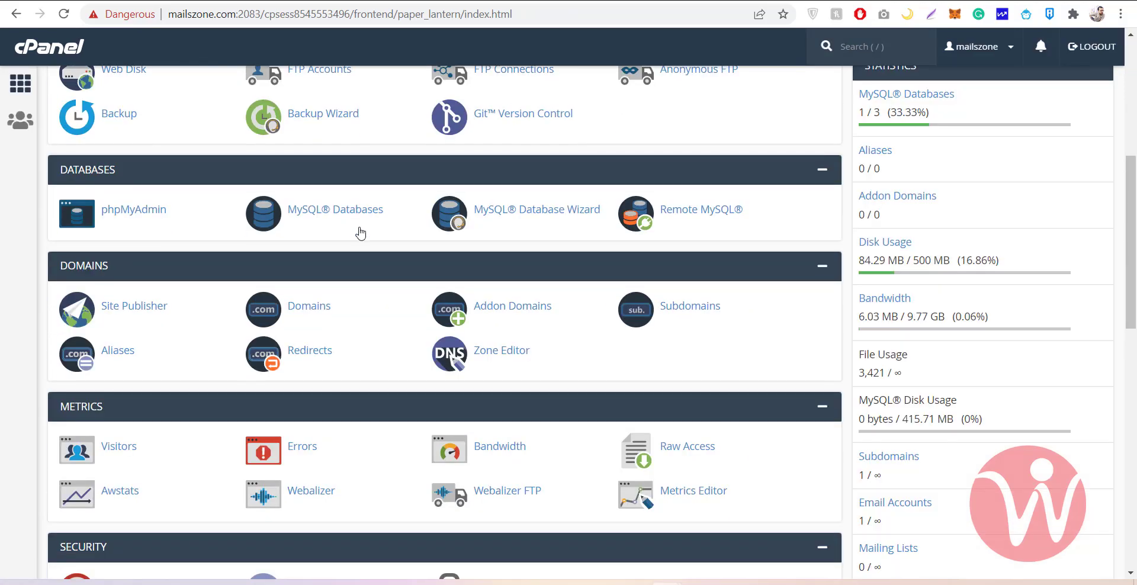
scroll(360, 232, "down", 5)
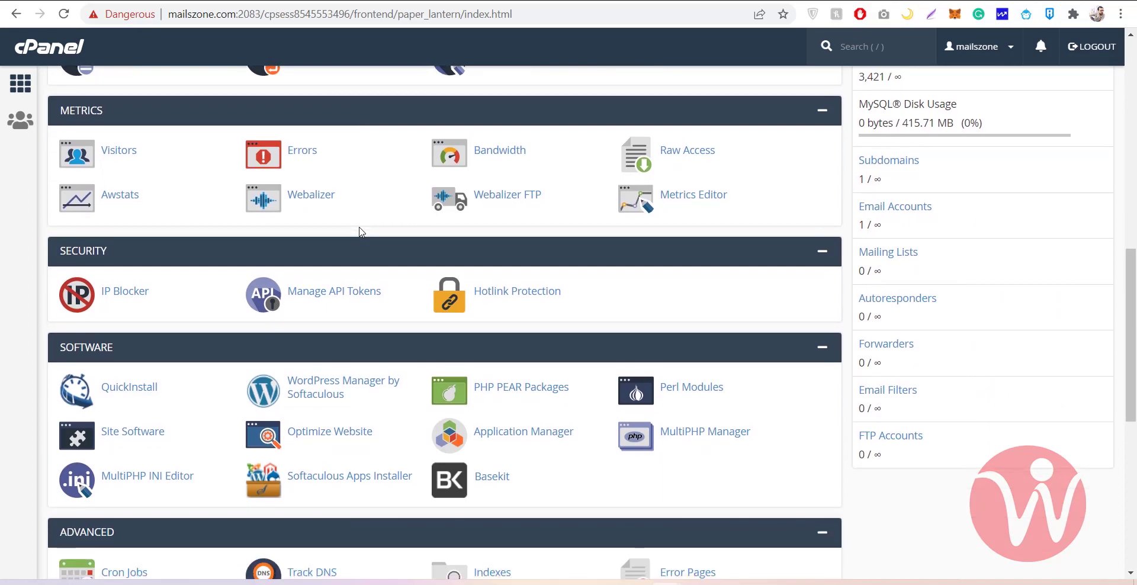
scroll(360, 232, "up", 4)
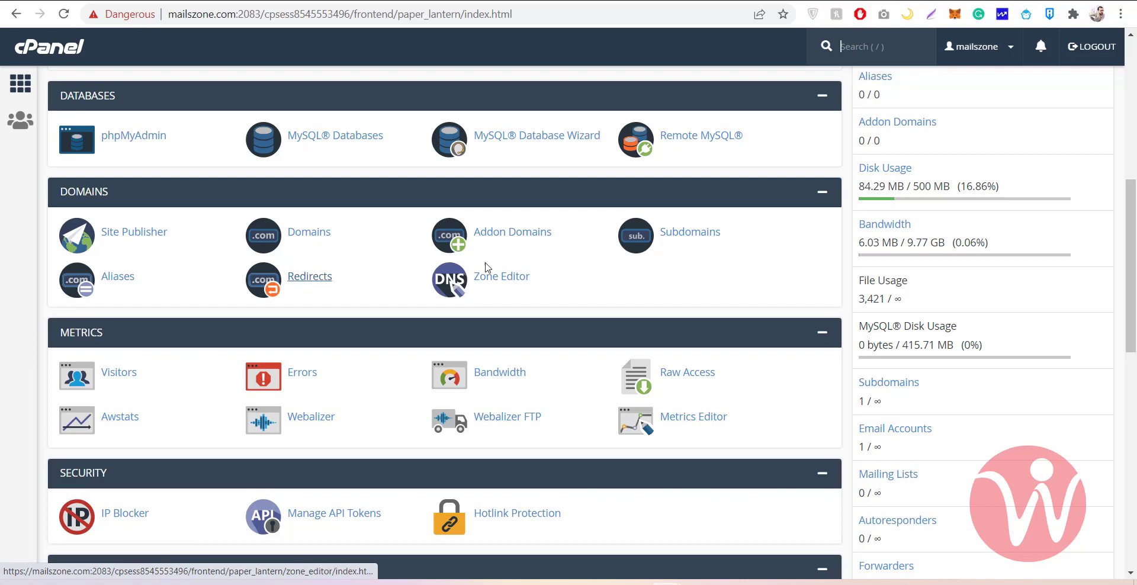
Open the Zone Editor and review mailszone.com's DNS record options
left_click(498, 276)
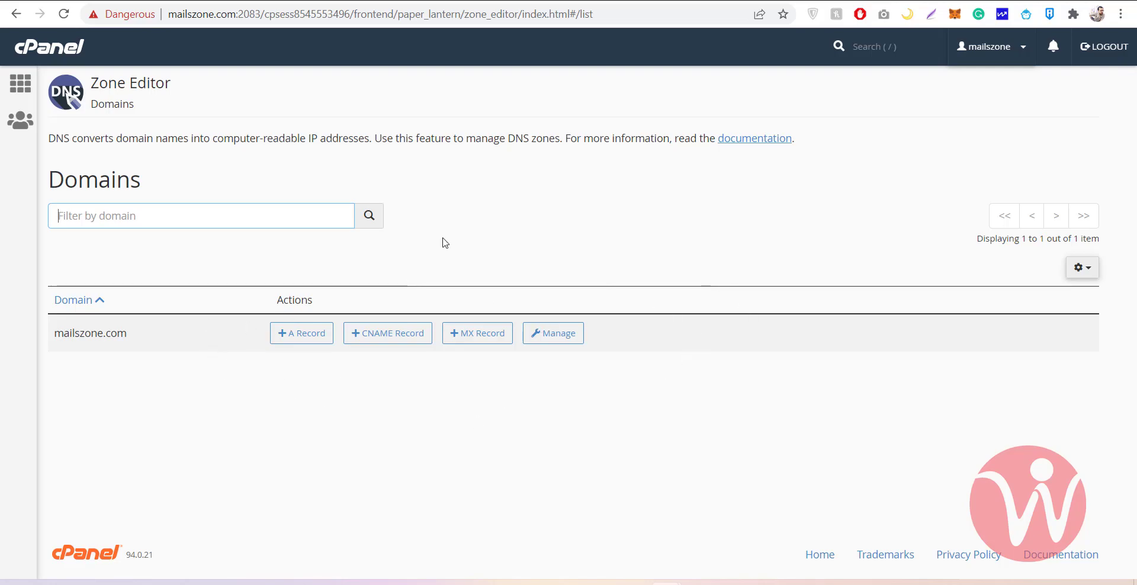
left_click_drag(95, 73, 221, 79)
left_click(199, 88)
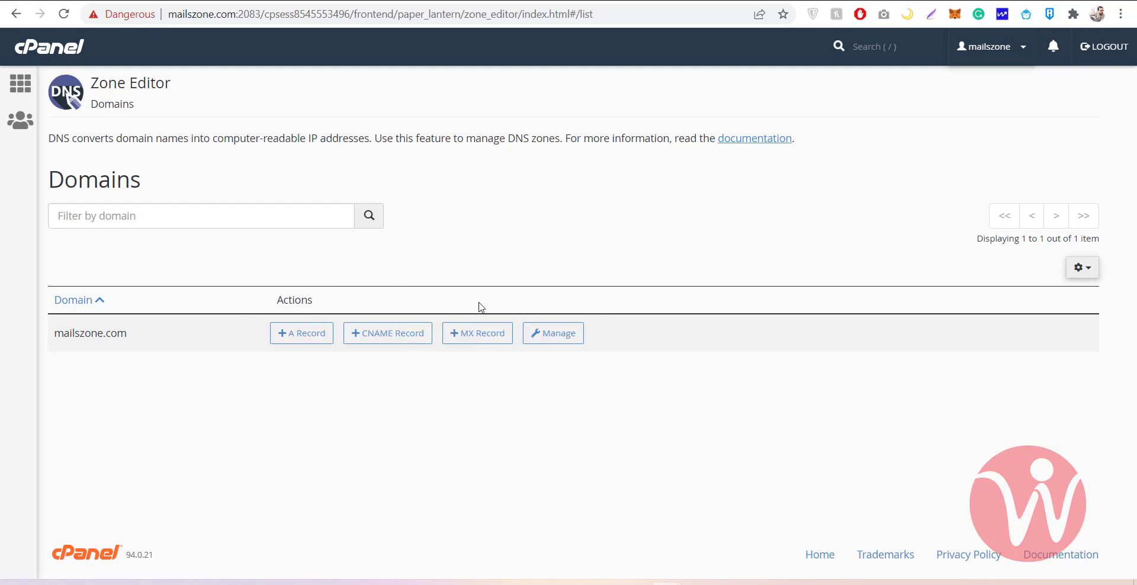
left_click_drag(93, 84, 172, 105)
left_click(206, 88)
Return to cPanel home and open the Visitors tool under Metrics
left_click(43, 51)
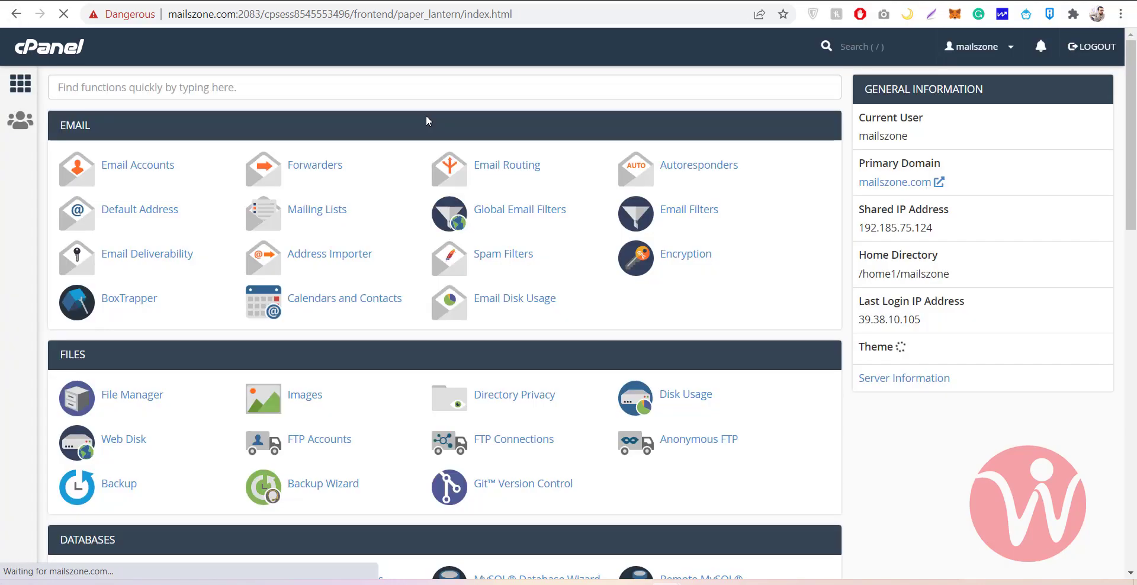
scroll(385, 245, "down", 3)
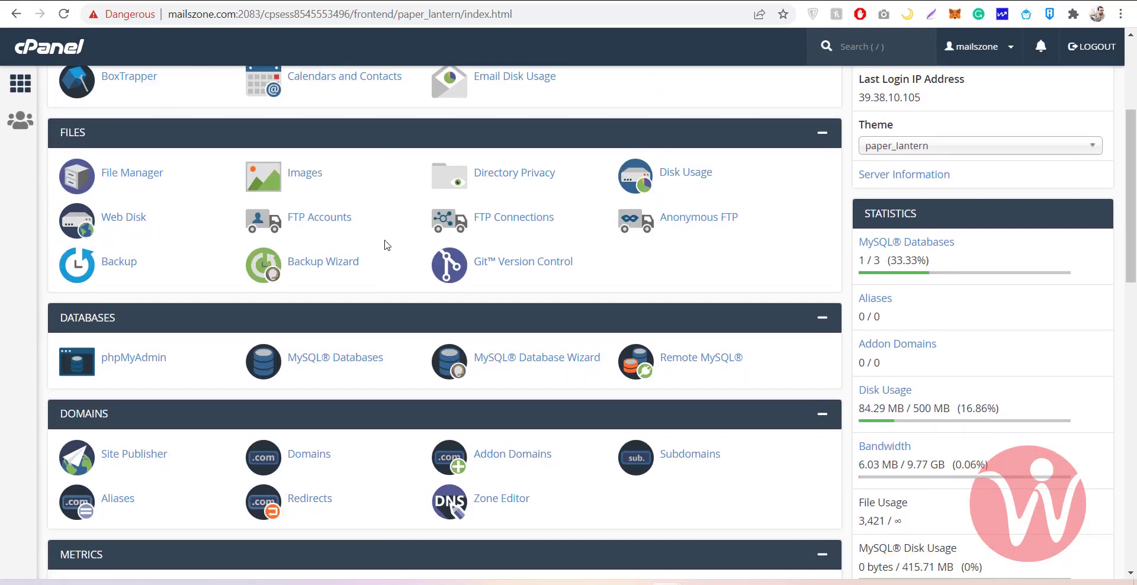
scroll(385, 245, "down", 5)
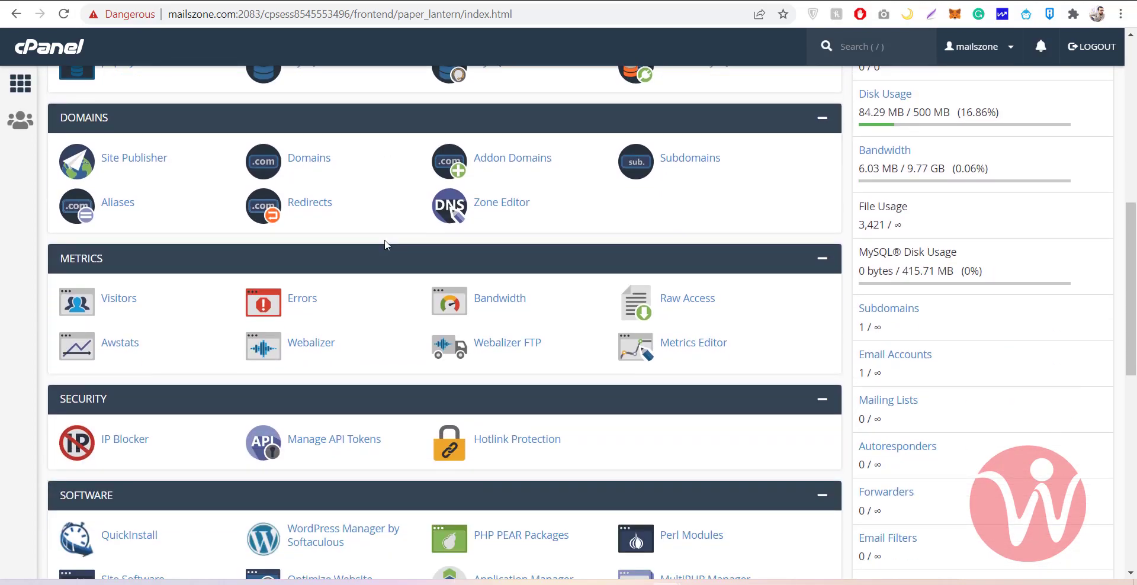
scroll(385, 245, "down", 2)
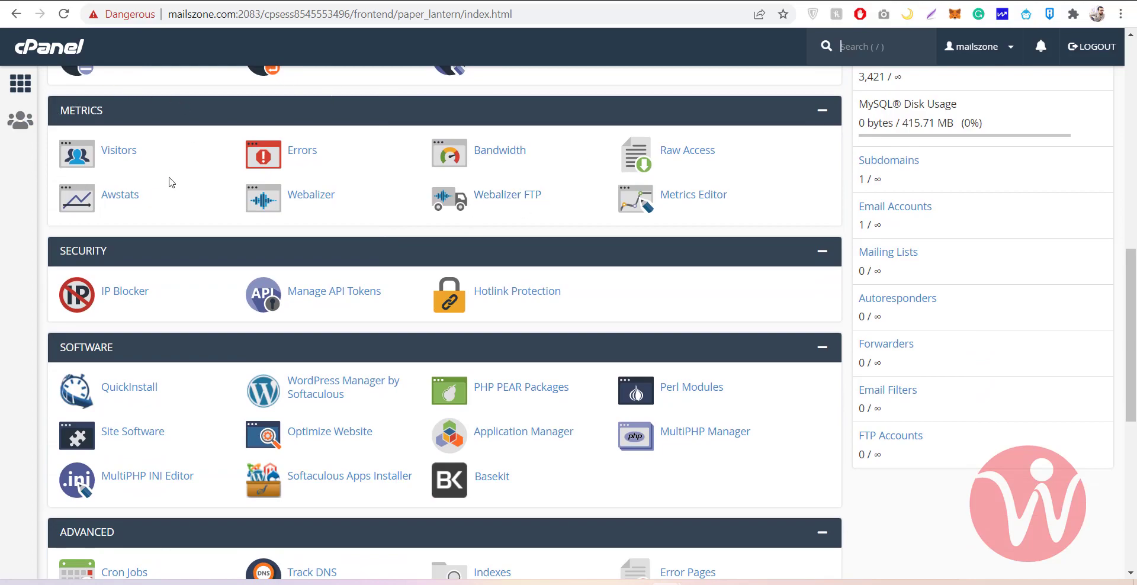
left_click(118, 151)
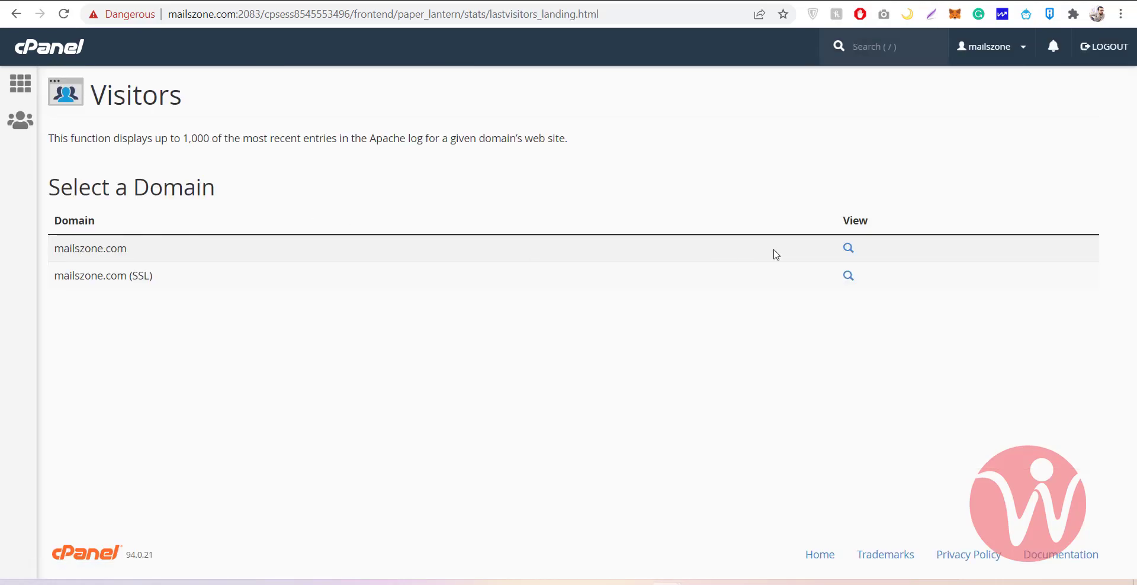
left_click(848, 247)
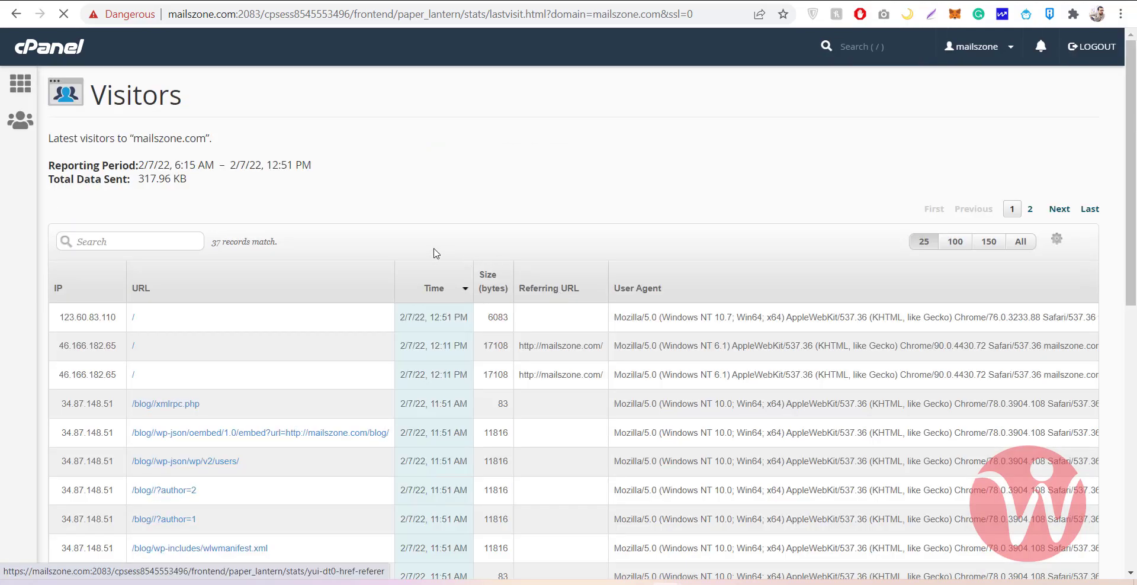
scroll(436, 254, "down", 4)
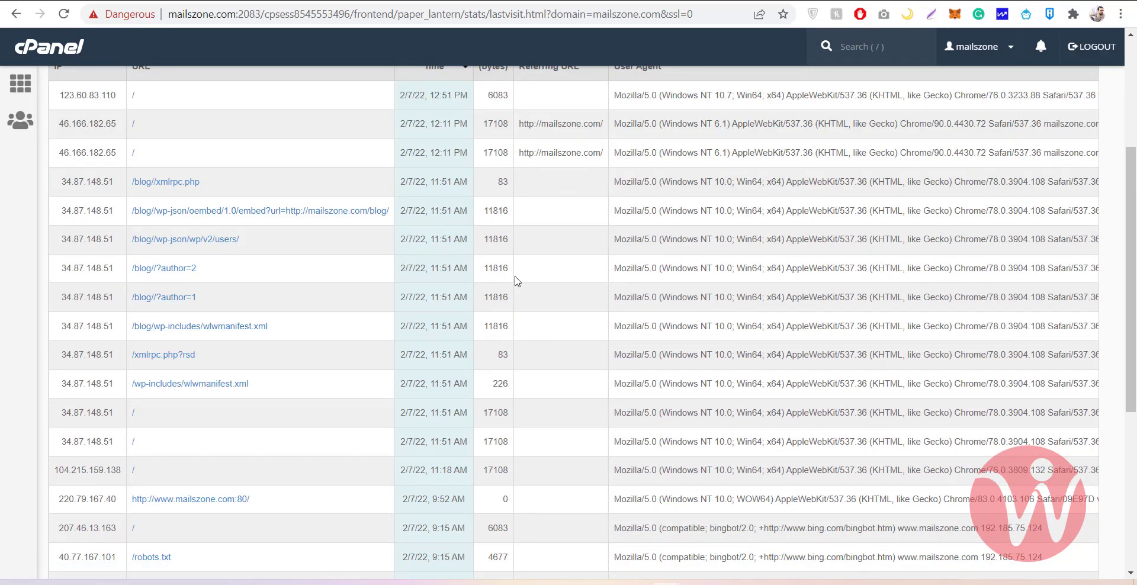
scroll(350, 291, "down", 5)
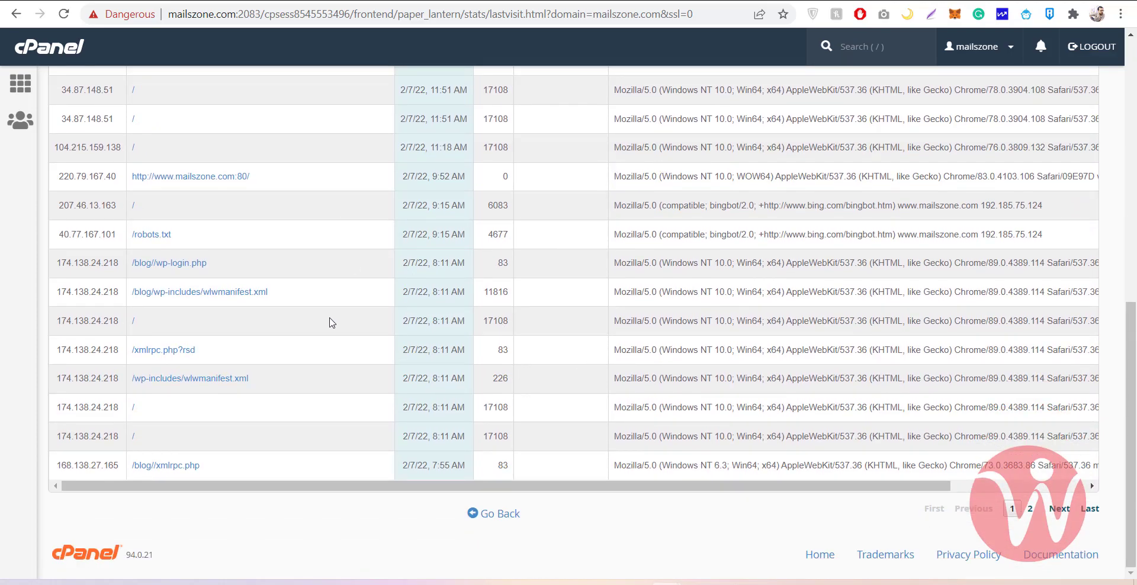
scroll(332, 325, "up", 5)
scroll(333, 323, "up", 4)
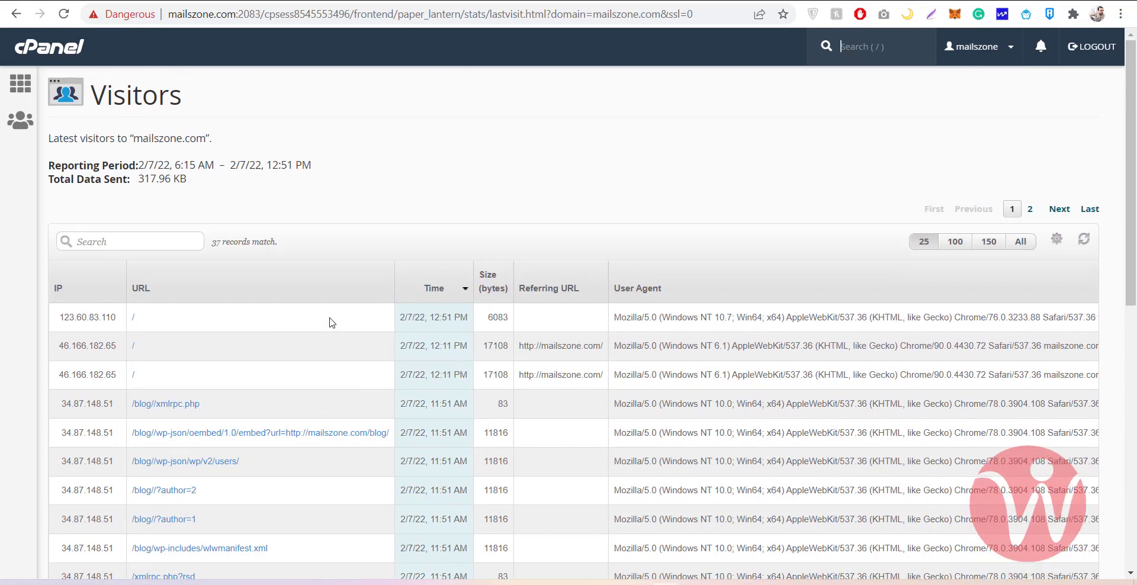
left_click(16, 13)
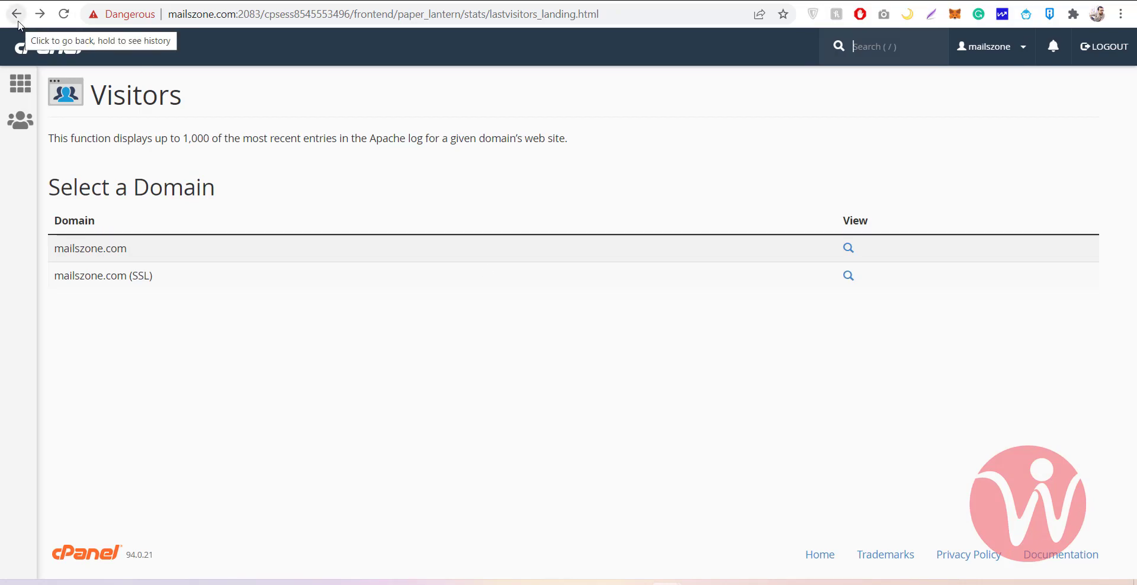
left_click(18, 22)
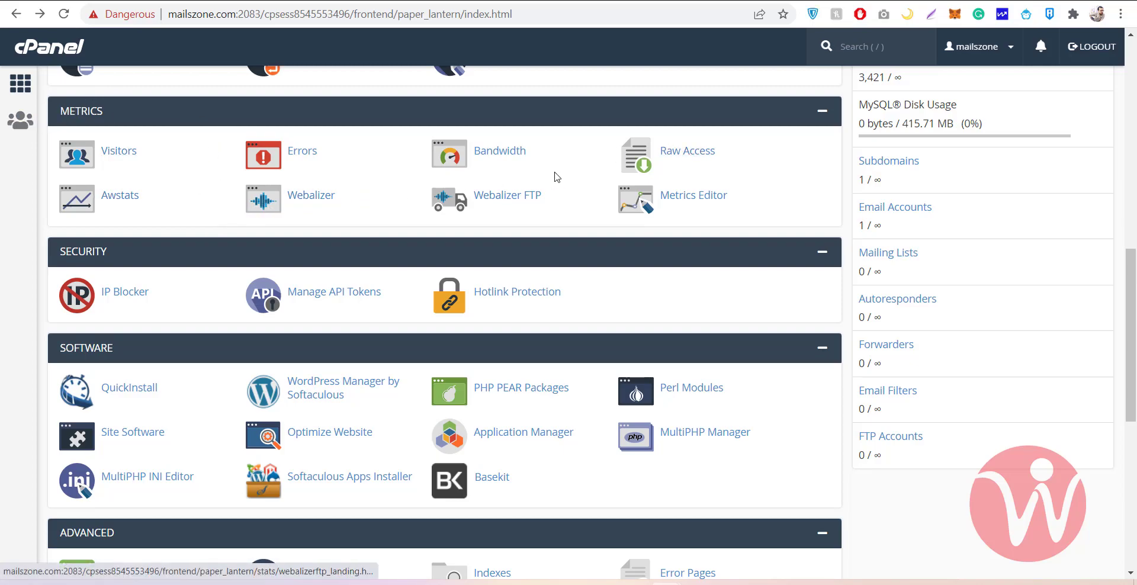
middle_click(390, 250)
scroll(390, 249, "down", 2)
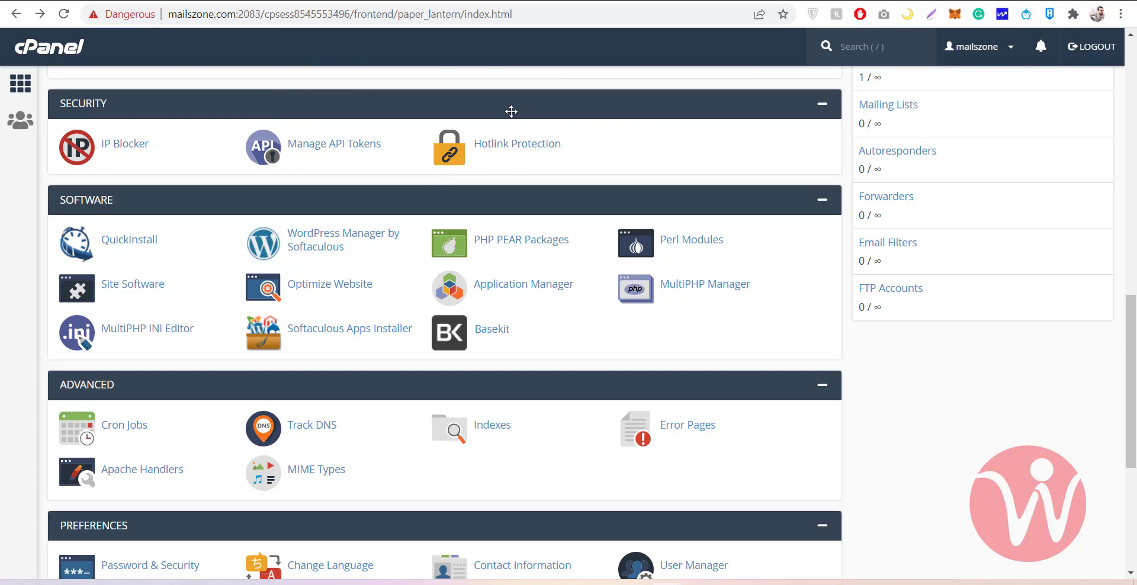
scroll(385, 160, "down", 1)
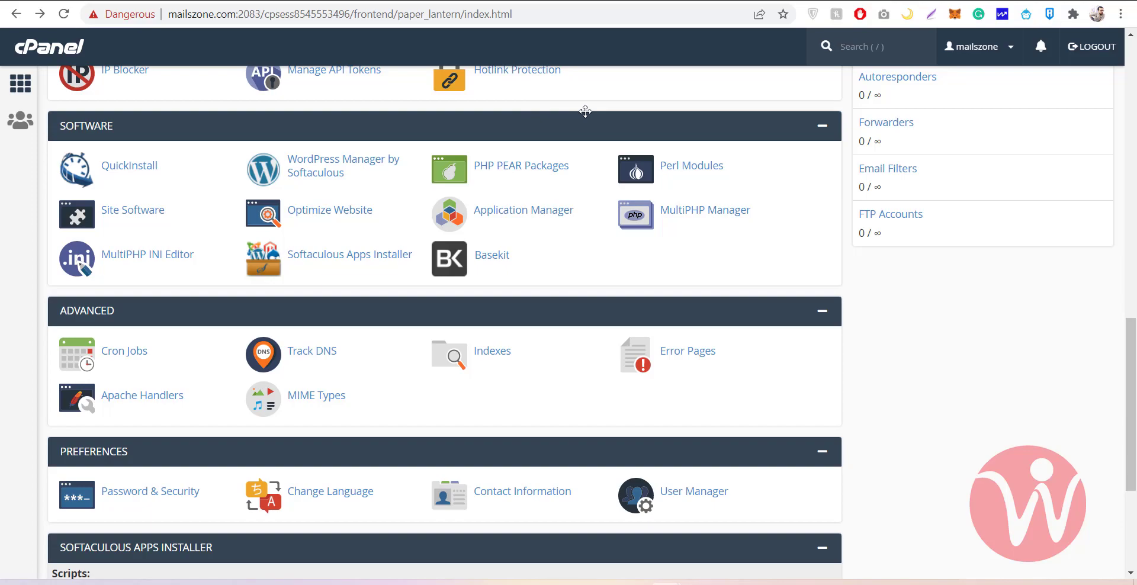
scroll(260, 254, "down", 3)
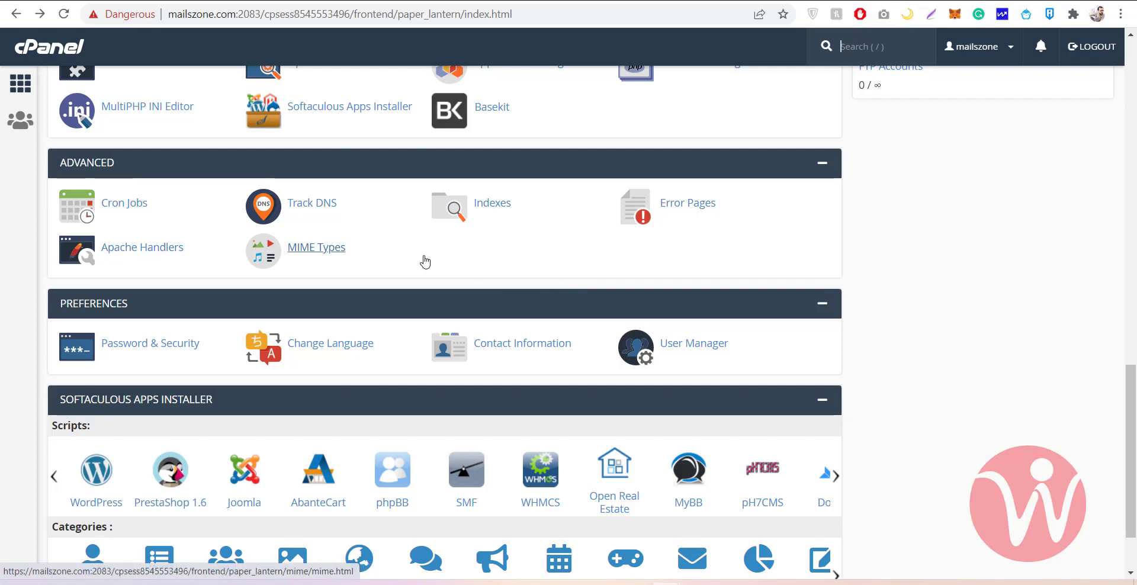
scroll(423, 261, "down", 2)
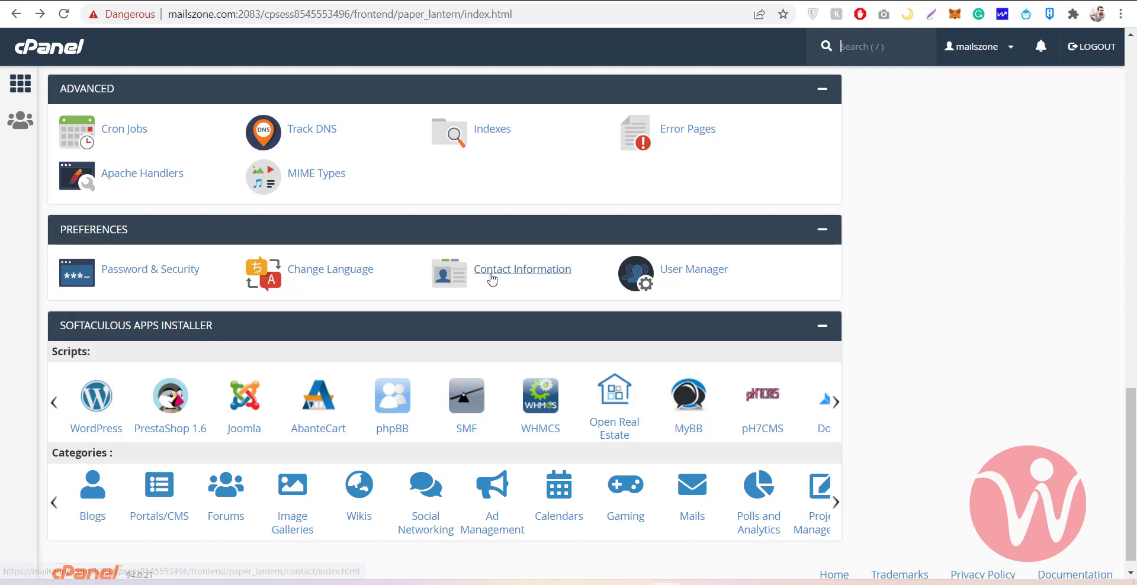
scroll(586, 270, "down", 1)
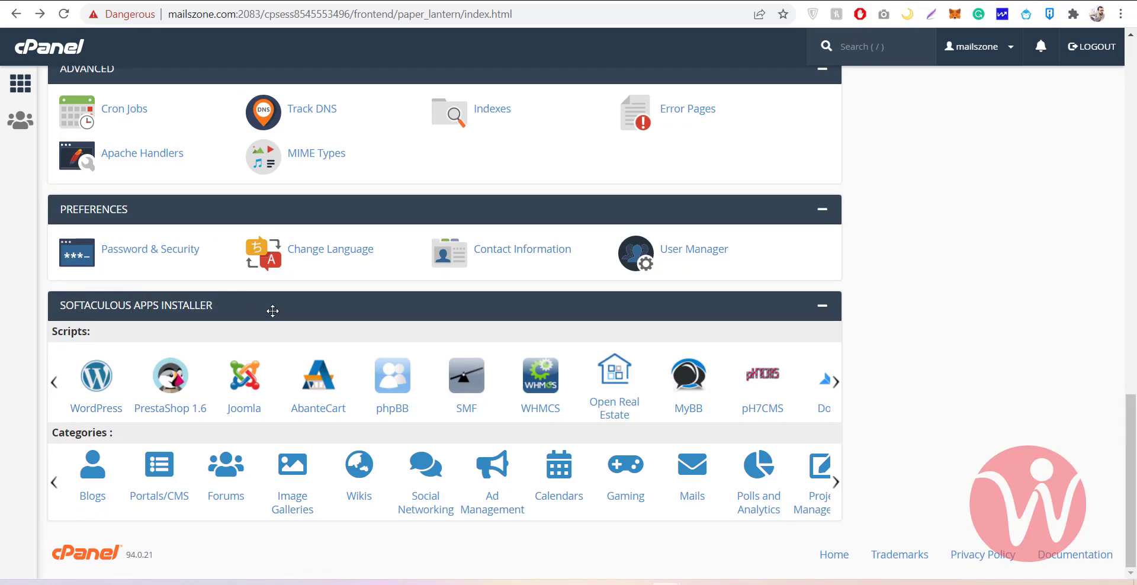
scroll(297, 376, "up", 4)
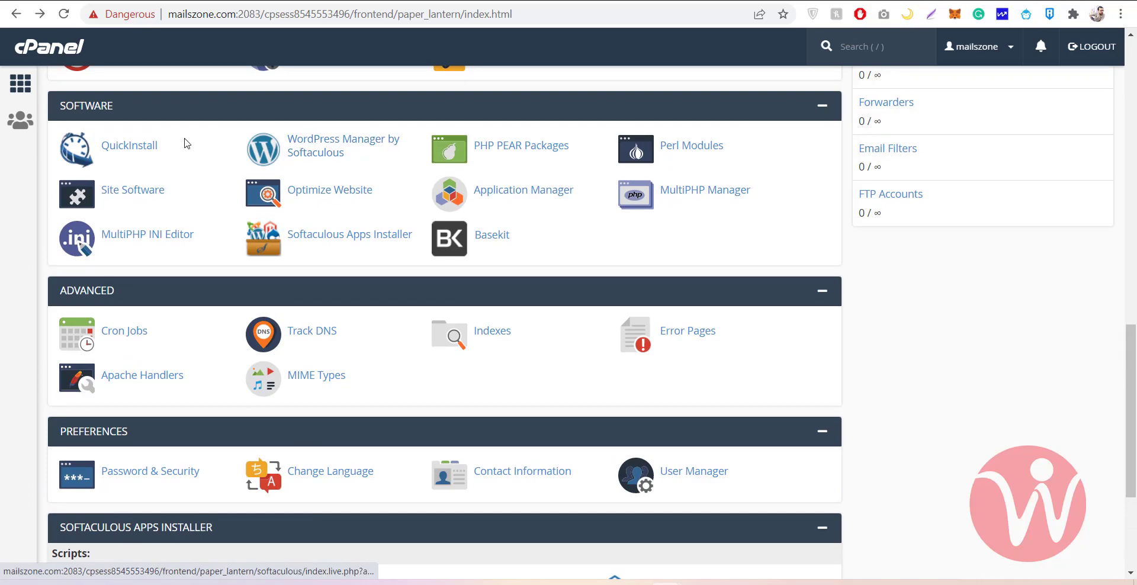
scroll(177, 223, "down", 4)
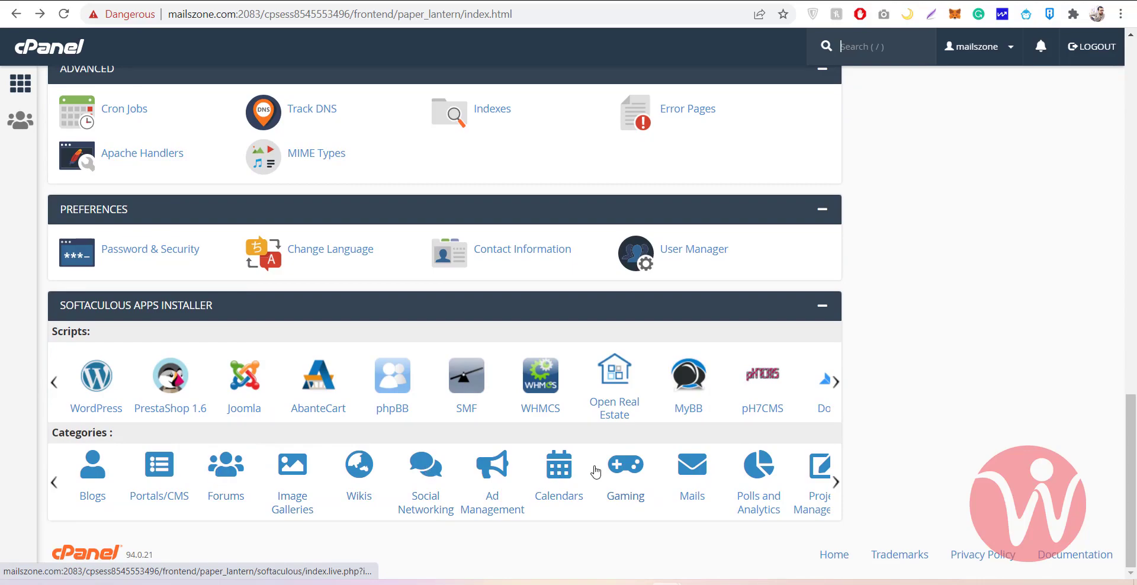
scroll(596, 471, "up", 10)
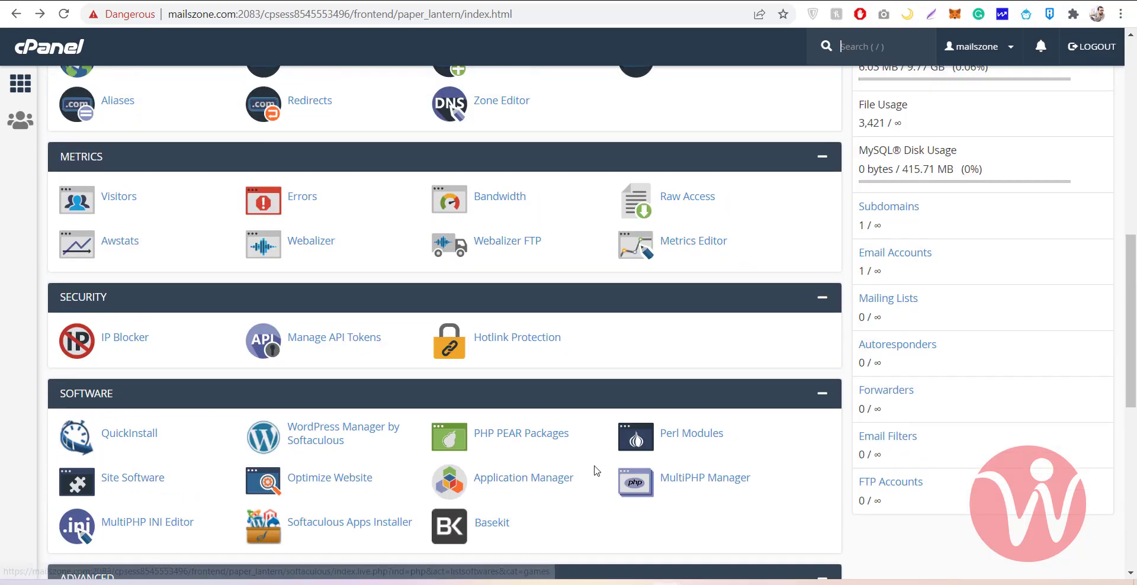
scroll(596, 471, "up", 6)
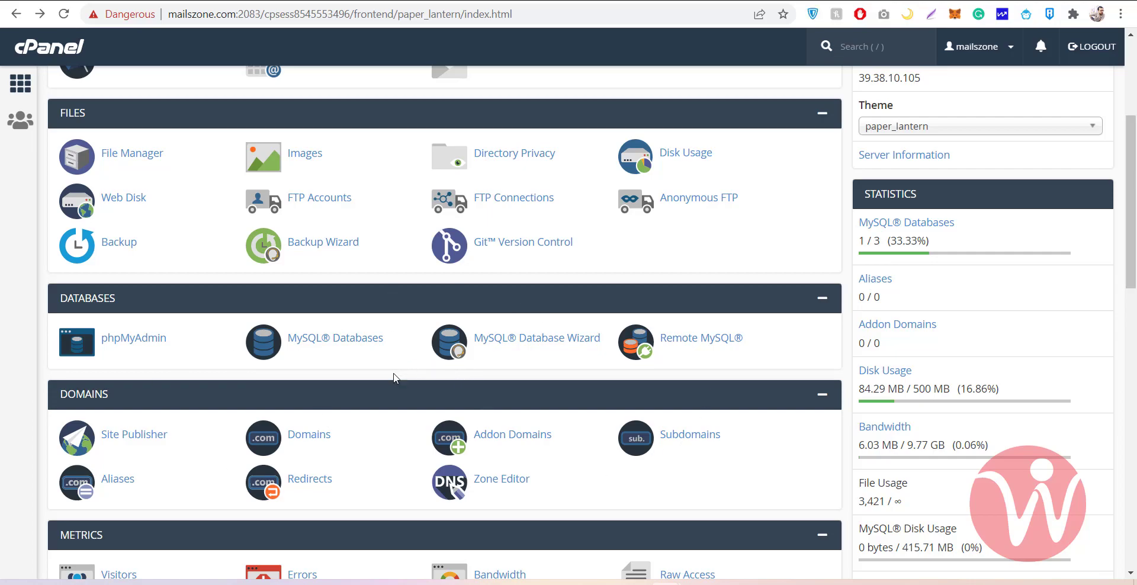
scroll(385, 428, "up", 3)
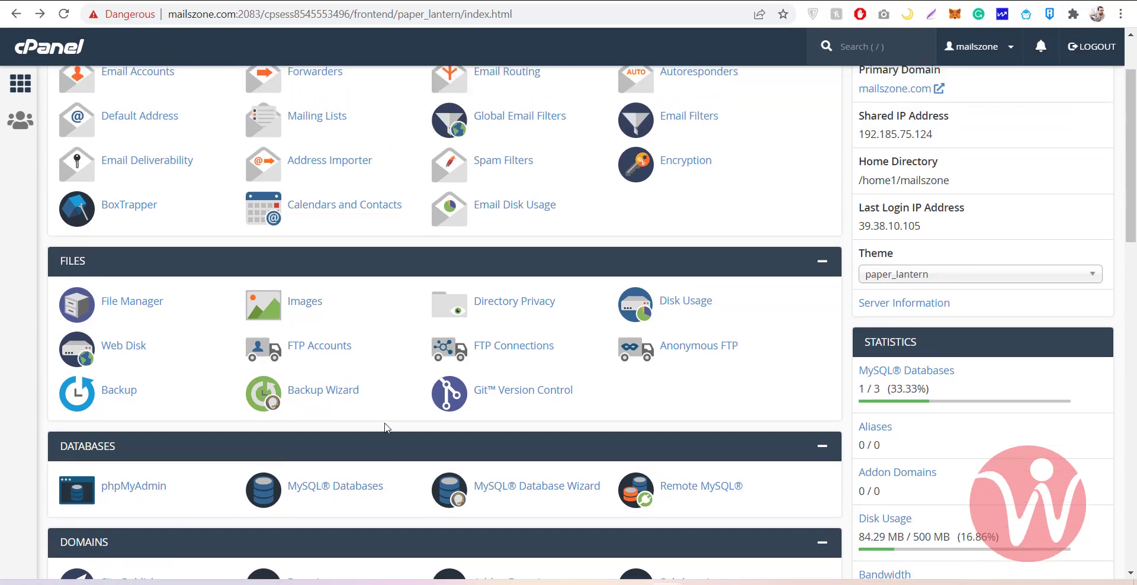
scroll(385, 428, "up", 2)
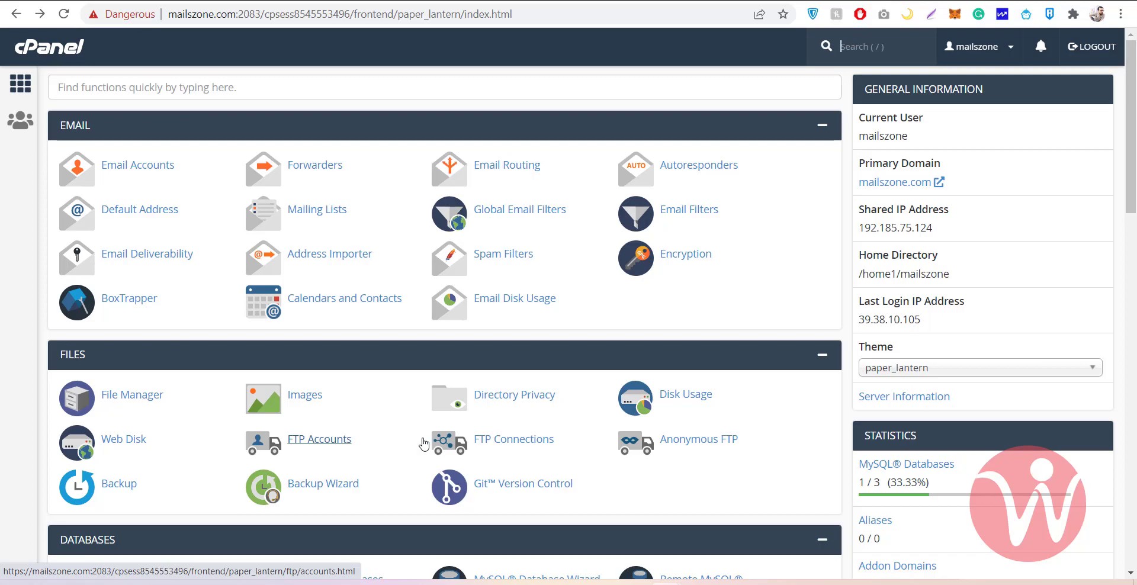
key("slash")
key("slash")
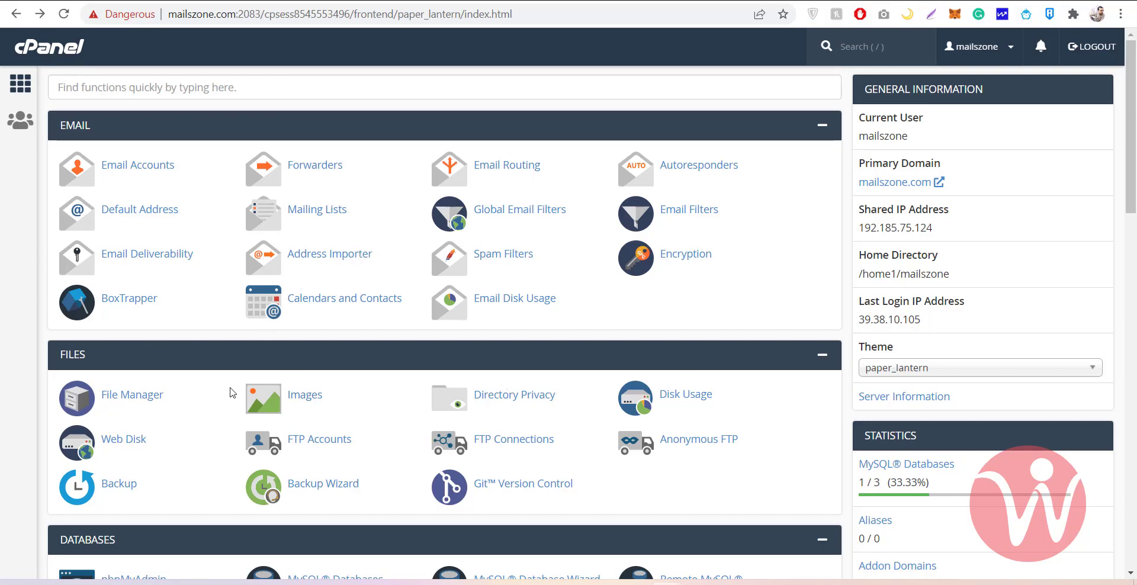
scroll(639, 324, "down", 3)
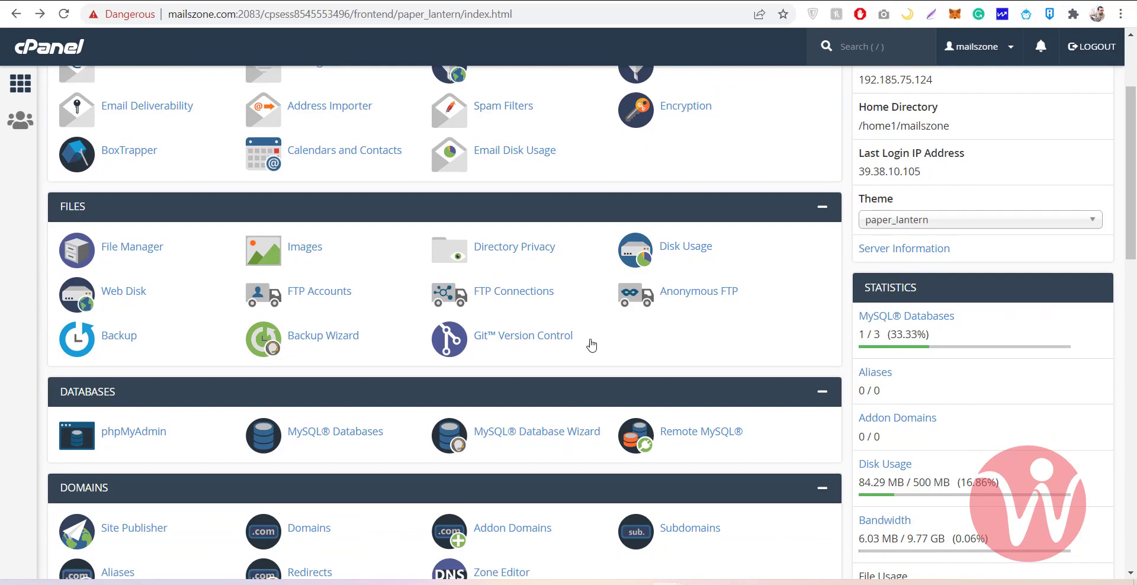
scroll(579, 352, "up", 3)
Search cPanel functions for 'cron', then clear the search box
left_click(241, 90)
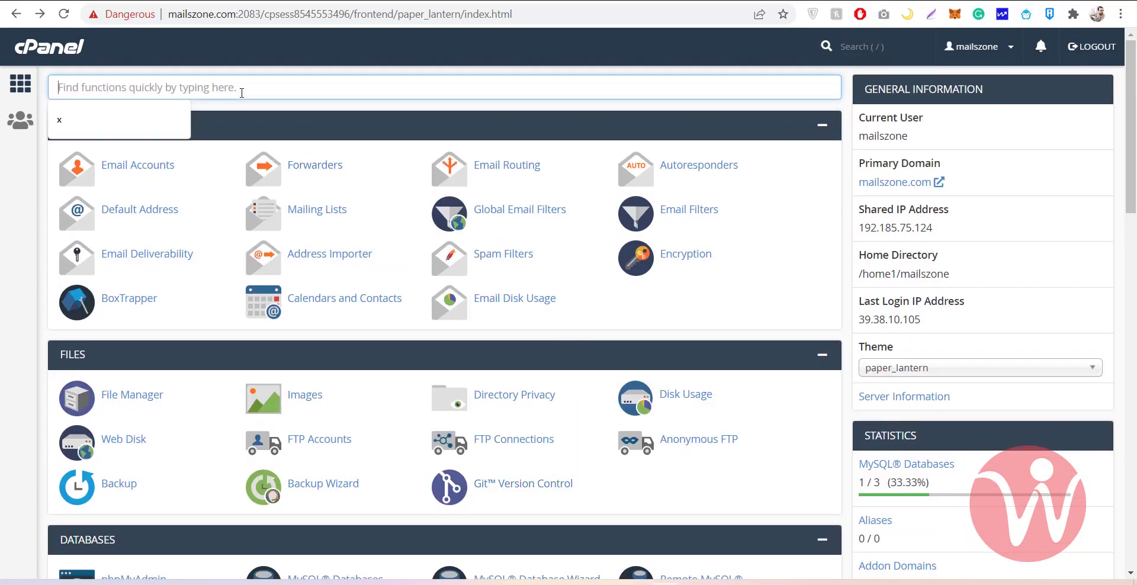
type("cron ")
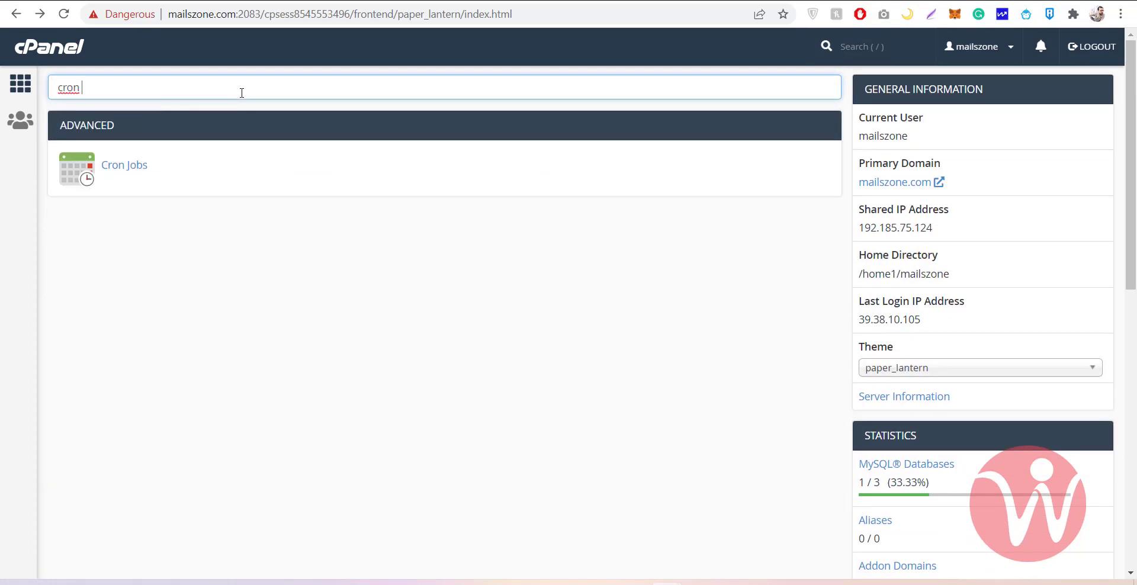
type("jon")
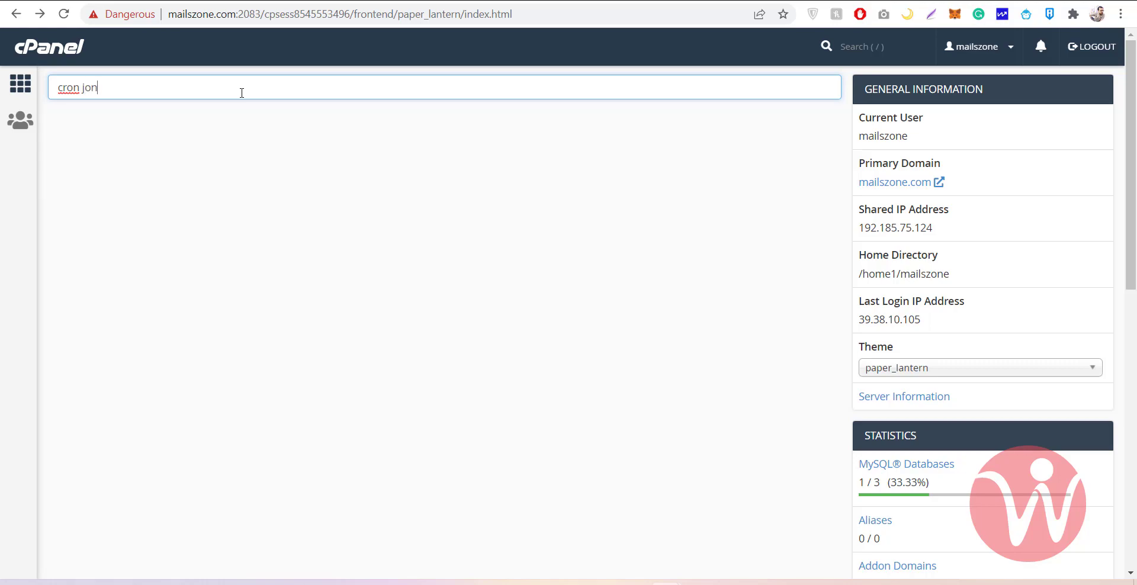
key("BackSpace")
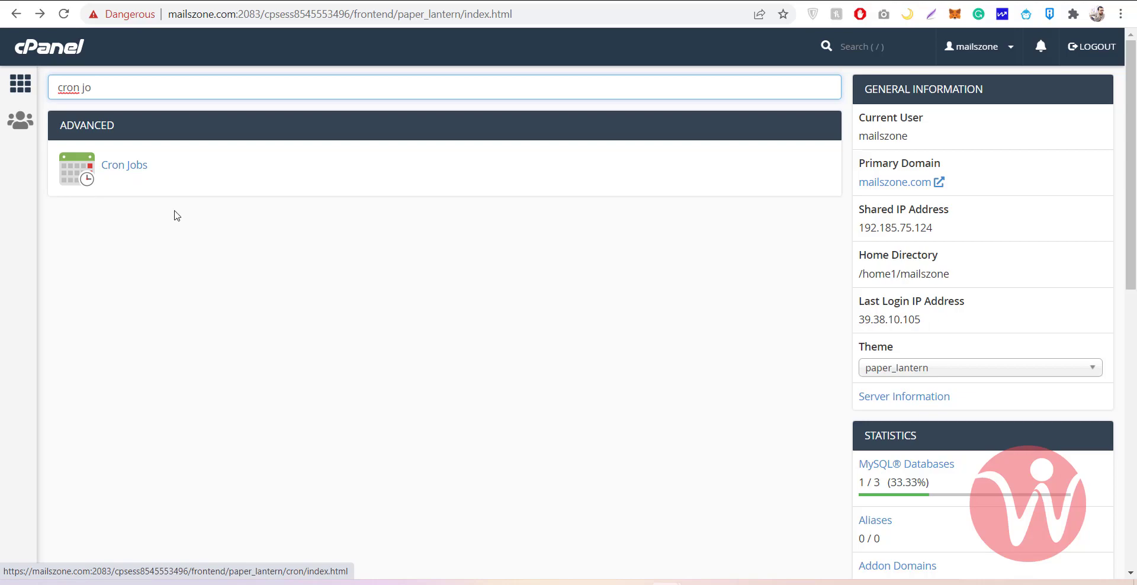
key("ctrl+a")
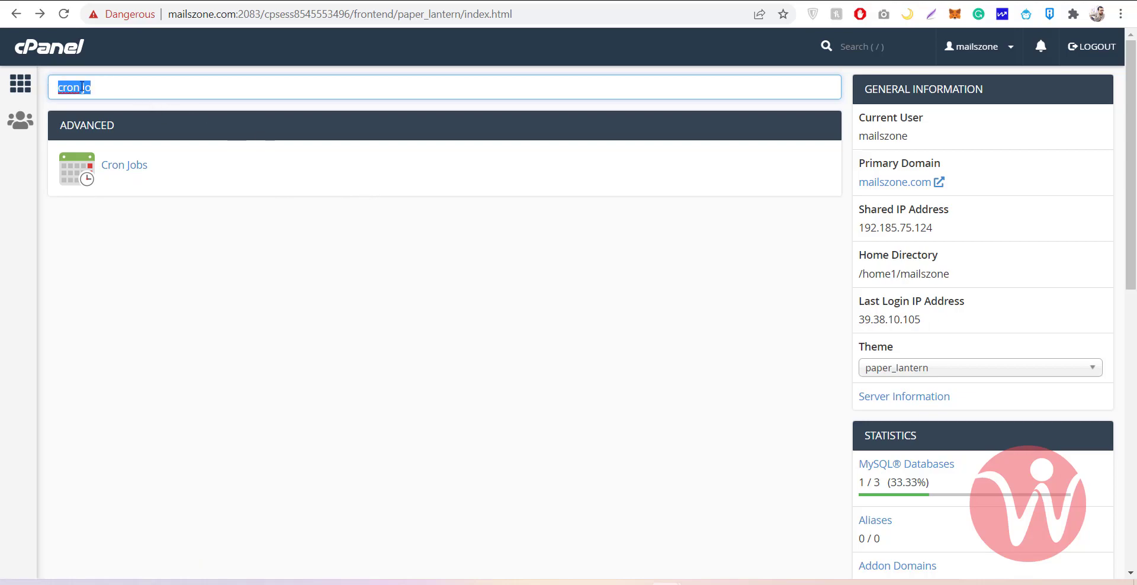
key("BackSpace")
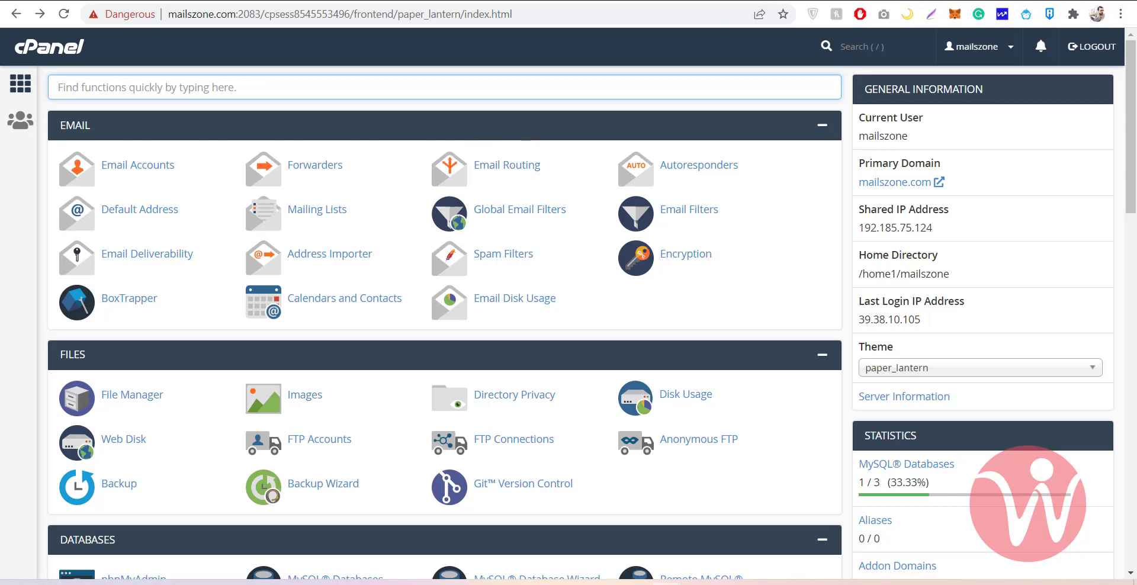
Load mailszone.com in a new browser tab
key("ctrl+t")
left_click(579, 15)
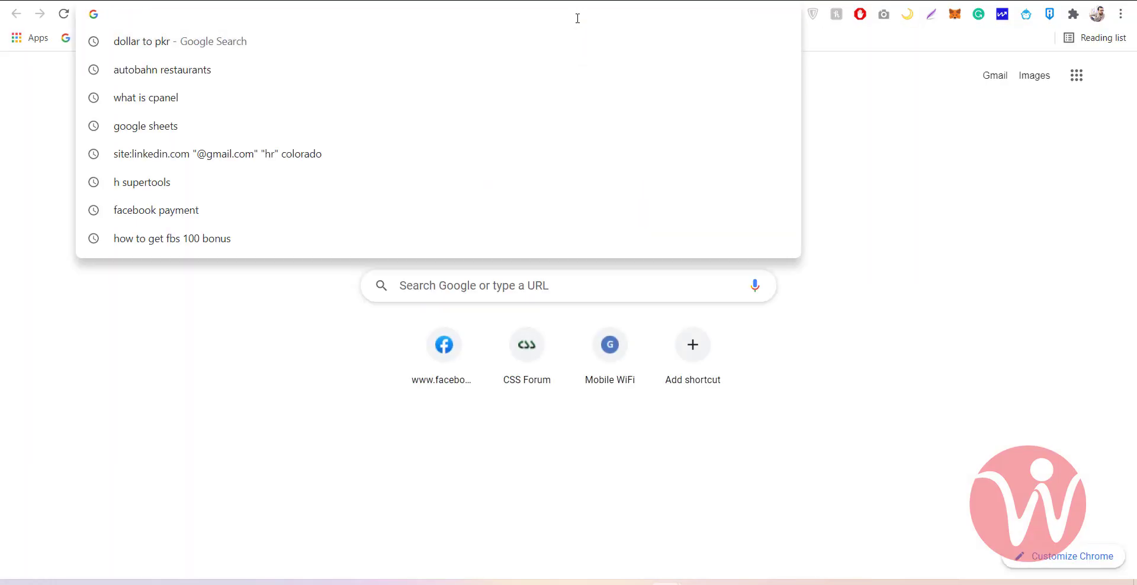
type("mailszone.com")
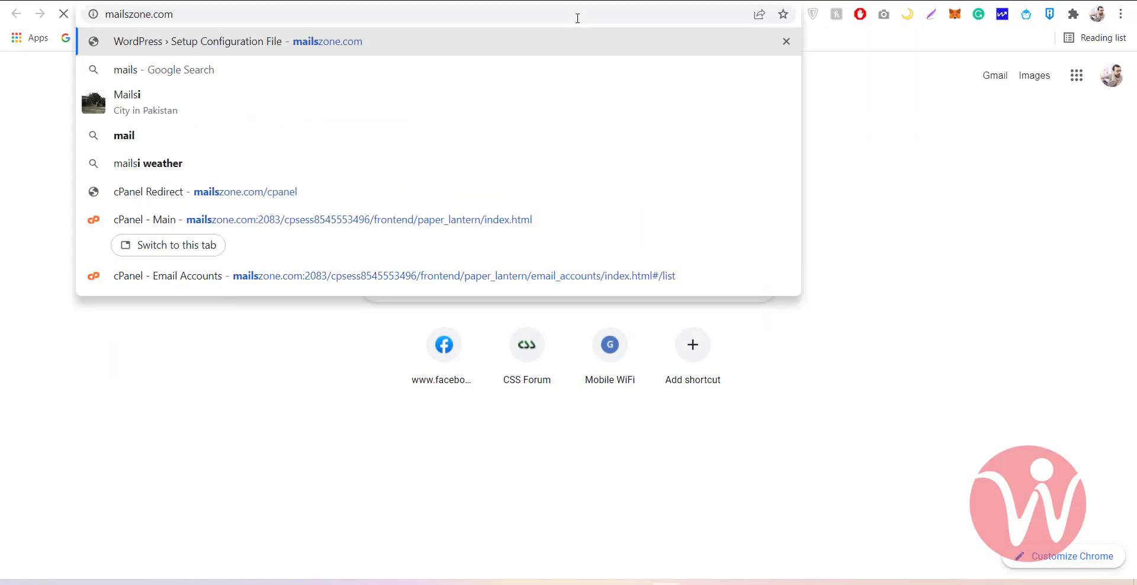
key("Return")
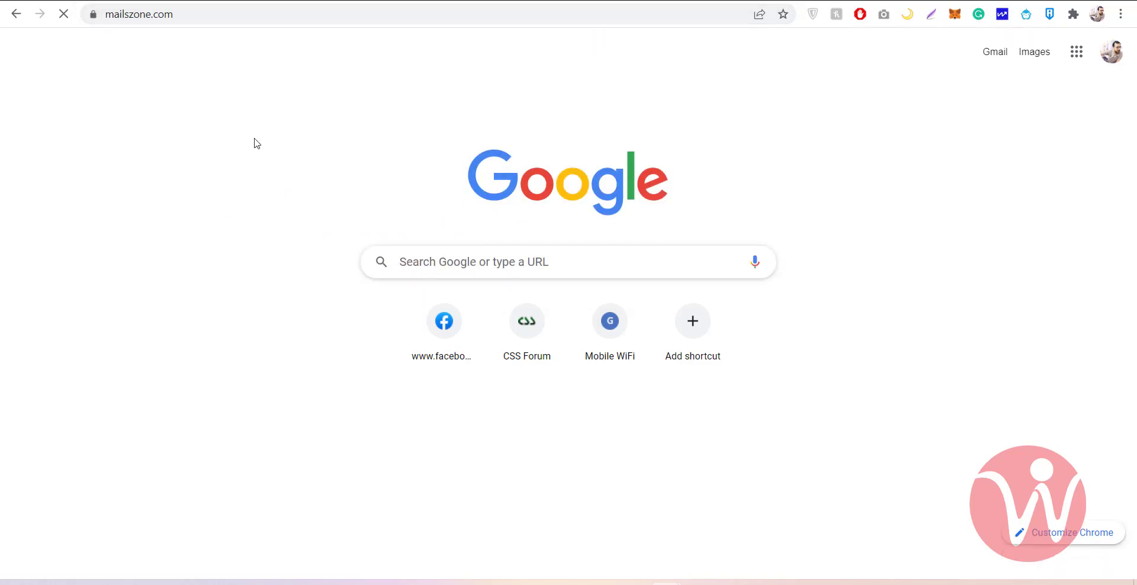